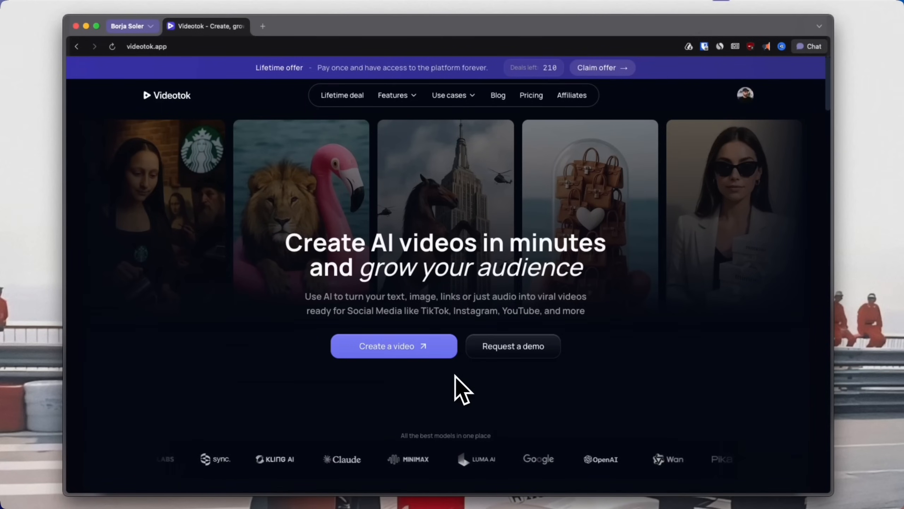
Open the AI Avatars page from the Videotok site and browse the custom and public avatars
click(420, 350)
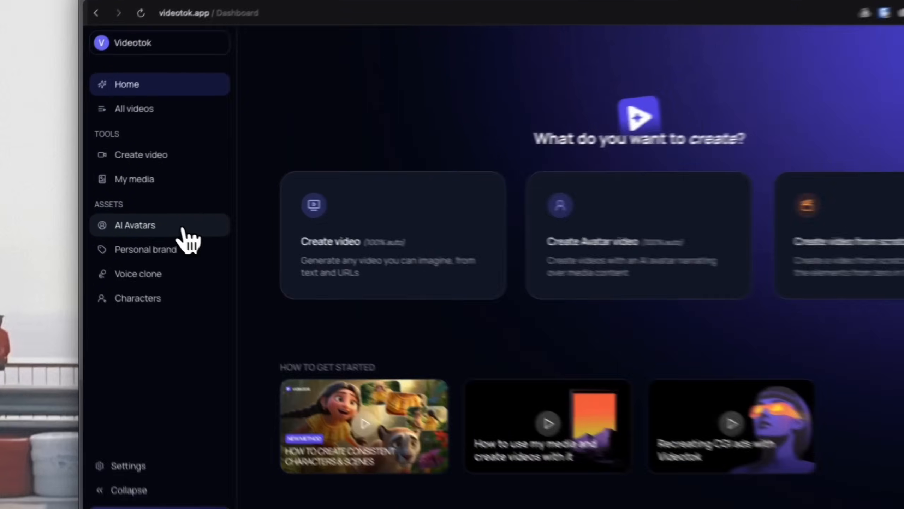
click(146, 218)
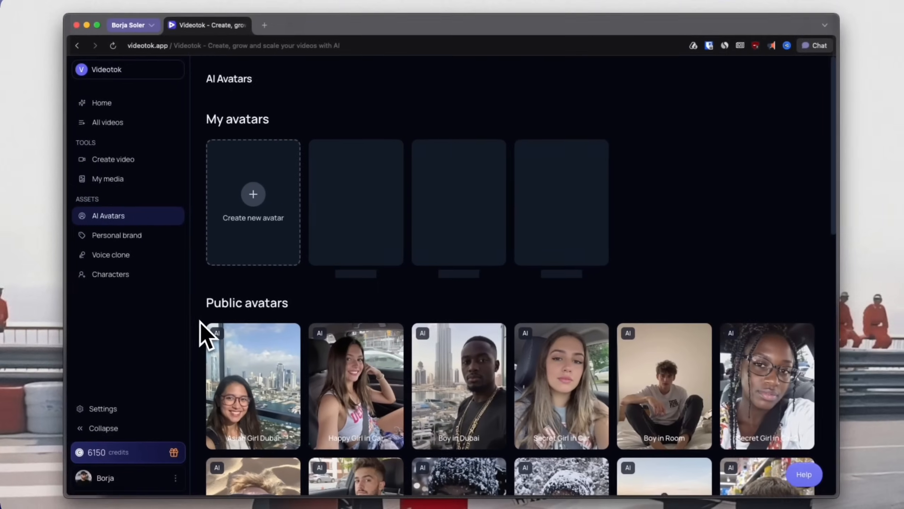
scroll(200, 323, down, 10)
scroll(201, 331, down, 5)
scroll(202, 331, up, 10)
scroll(201, 333, up, 8)
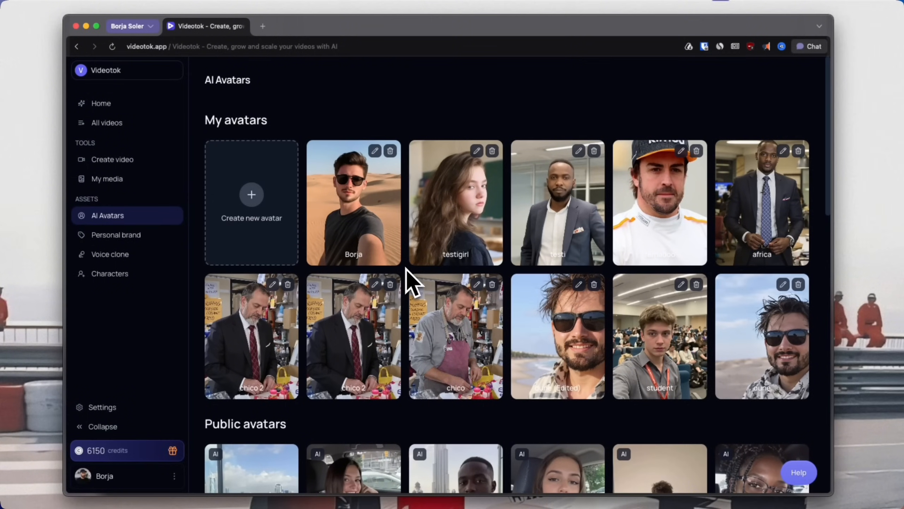
Start a new avatar named avatartop with a 9:16 aspect ratio
click(268, 239)
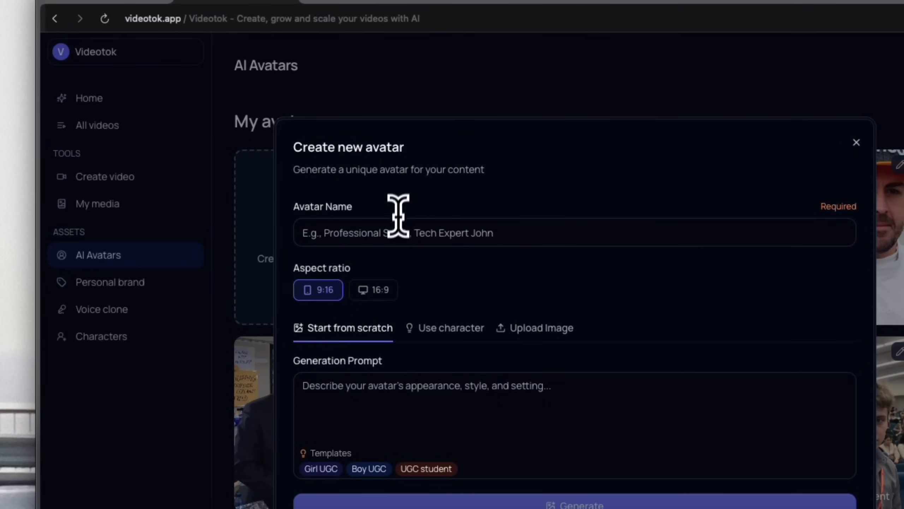
click(398, 215)
text(avatartop)
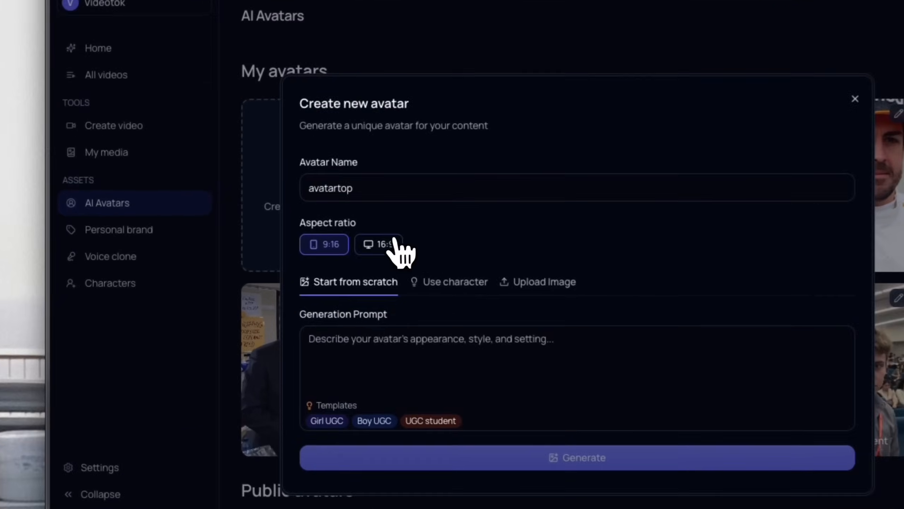
click(306, 246)
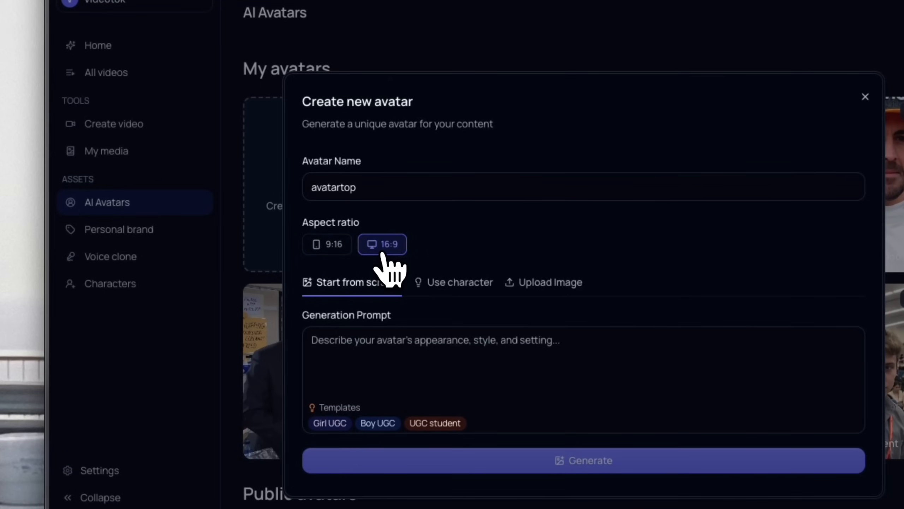
click(338, 244)
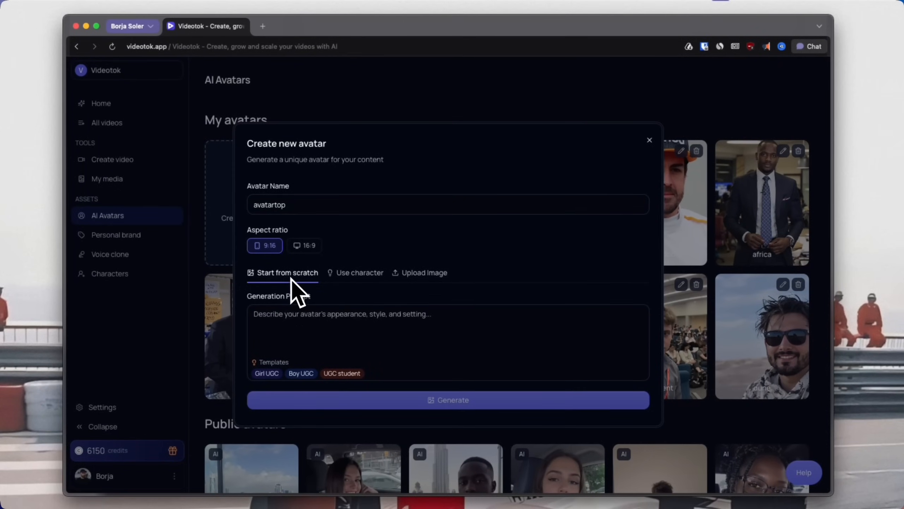
click(290, 323)
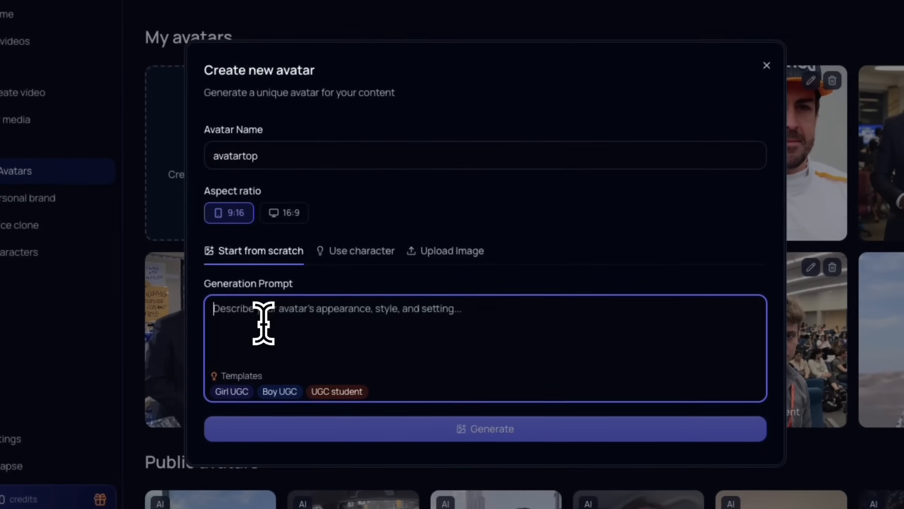
text(adfadfadf)
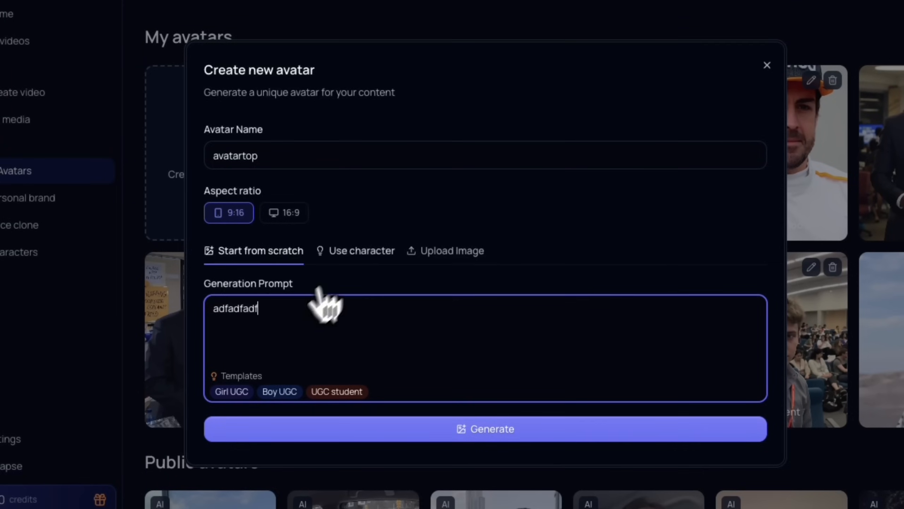
click(338, 251)
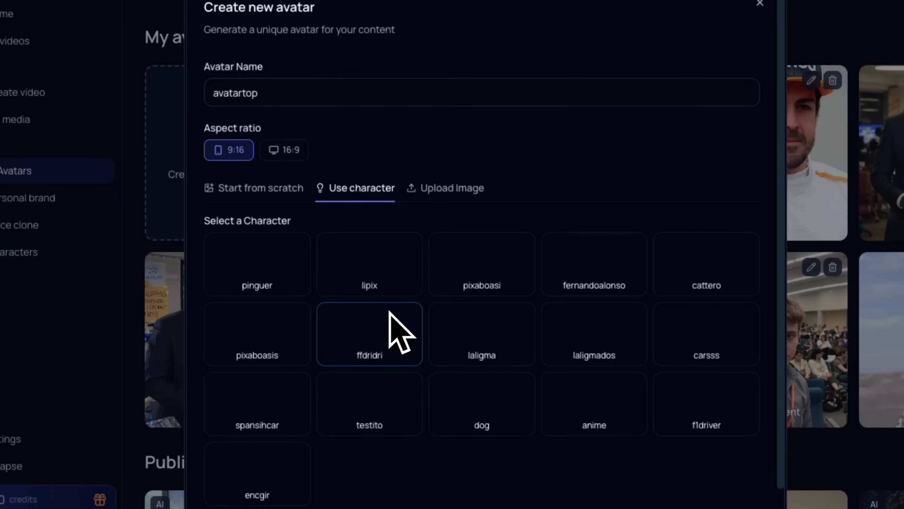
click(448, 189)
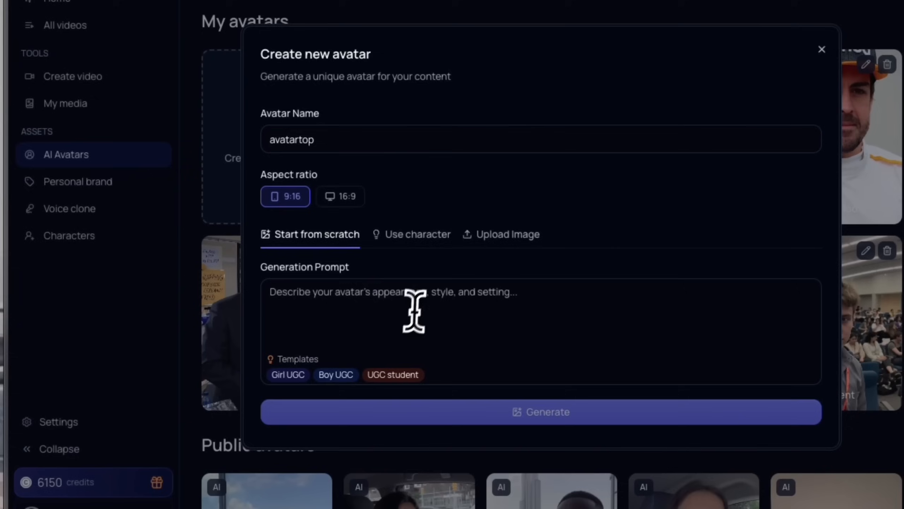
Generate the avatar from the prompt "30 years old boy, inside a startup office, he is in san francisco, black tshirt" and close the form
click(347, 336)
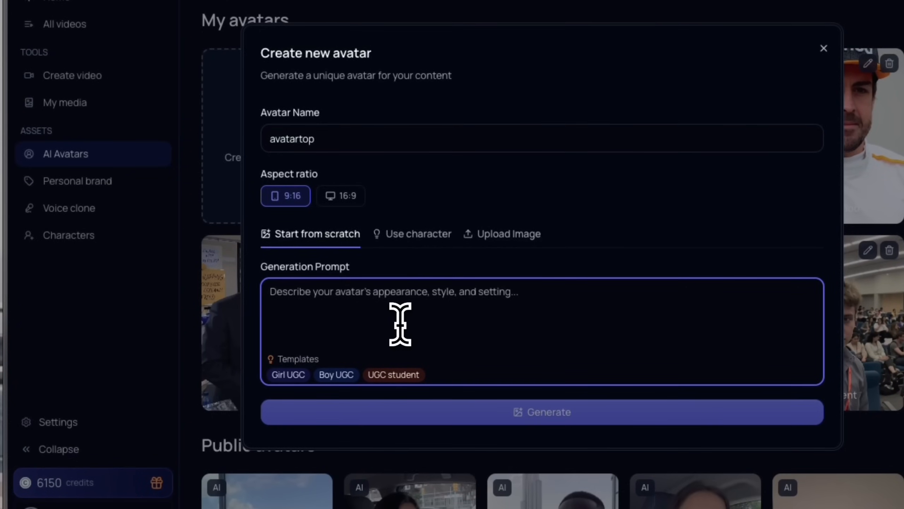
text(30 years o)
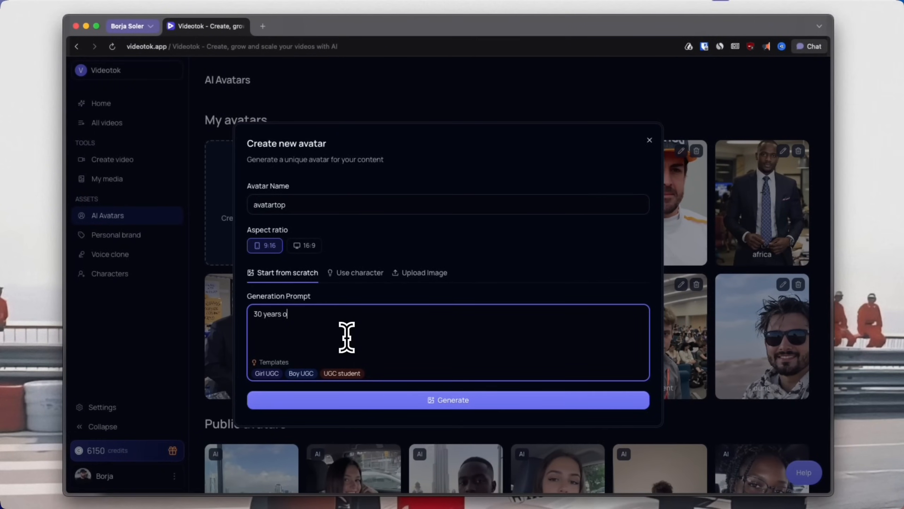
text(ld boy, inside a startup office, he is in san francisco,)
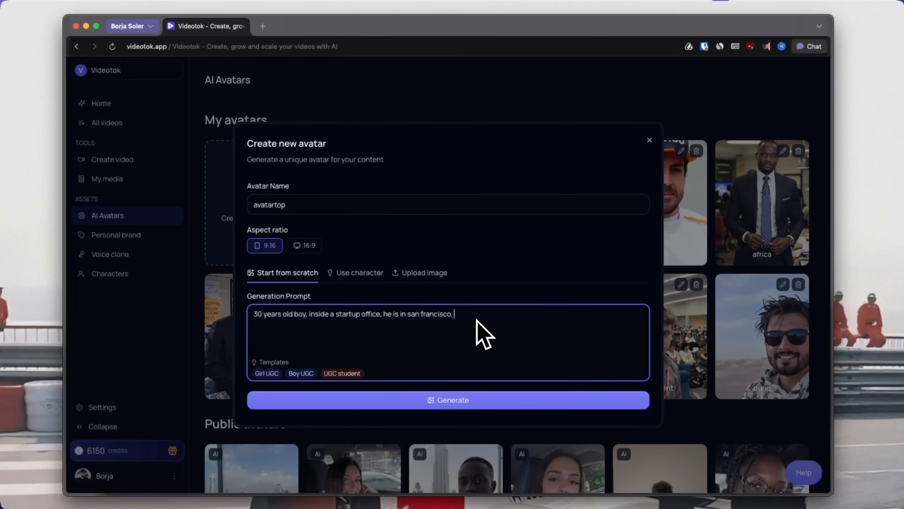
text(k tshirt)
click(461, 398)
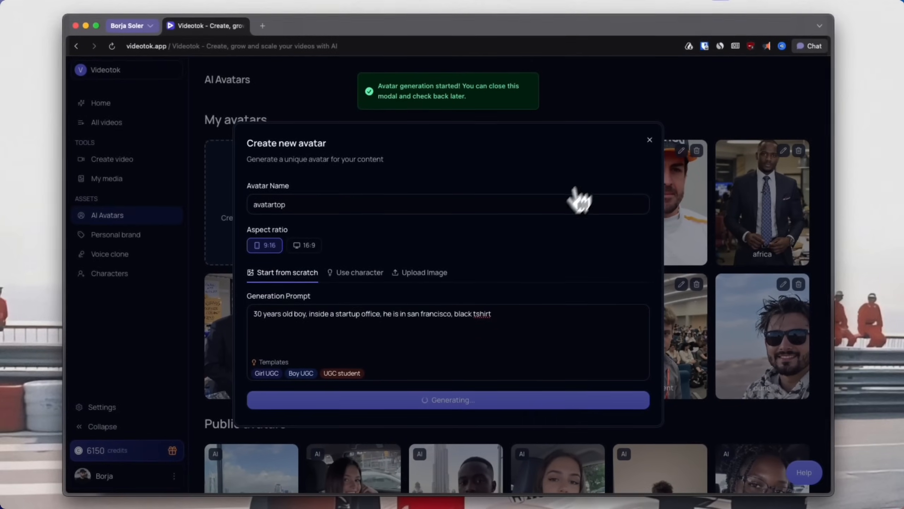
click(650, 140)
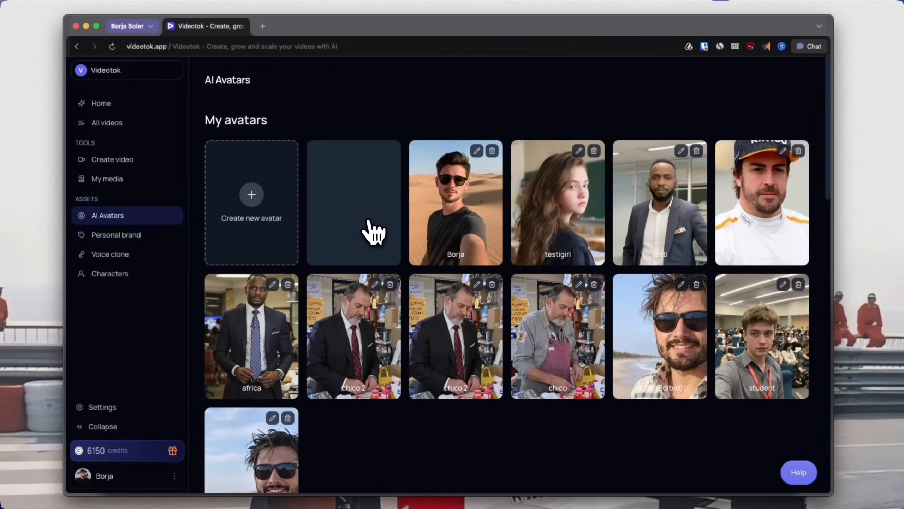
Start another new avatar named girltop
click(347, 214)
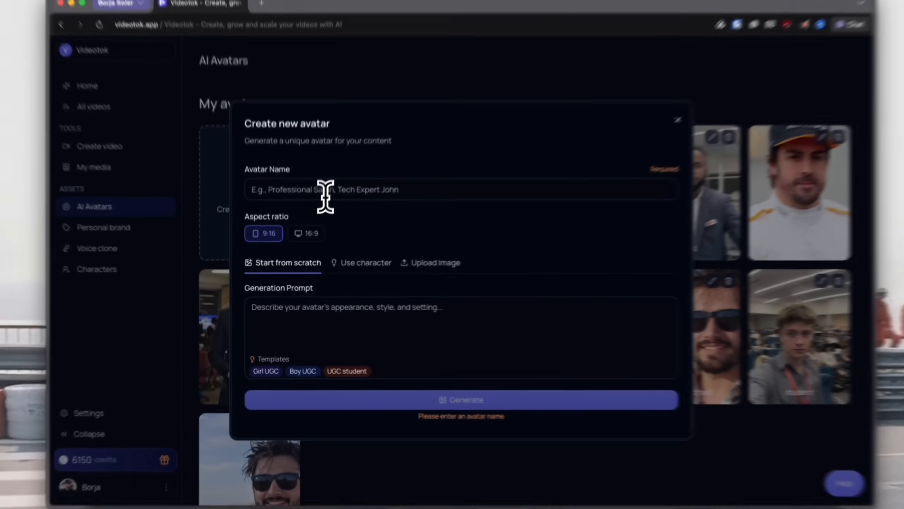
click(324, 199)
text(girltop)
click(299, 380)
click(271, 390)
click(319, 390)
click(368, 390)
click(263, 390)
double_click(357, 320)
click(358, 319)
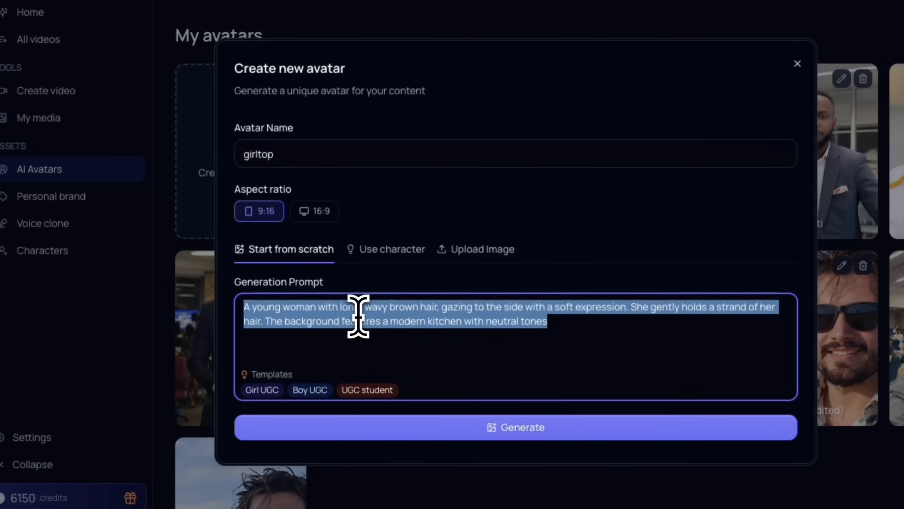
key(BackSpace)
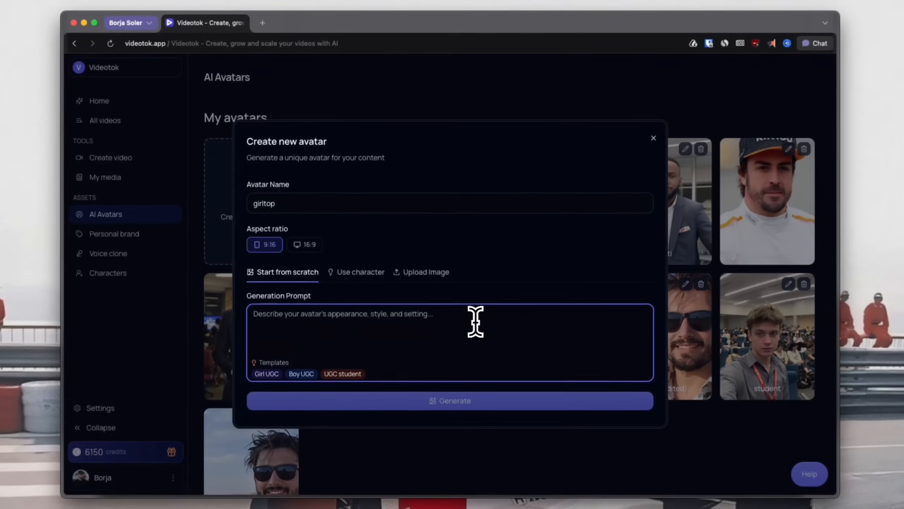
Generate the avatar with the prompt "30 years old girl, working in a startup, she is working from home, talking to the camera like doing a vlog"
text(30 years)
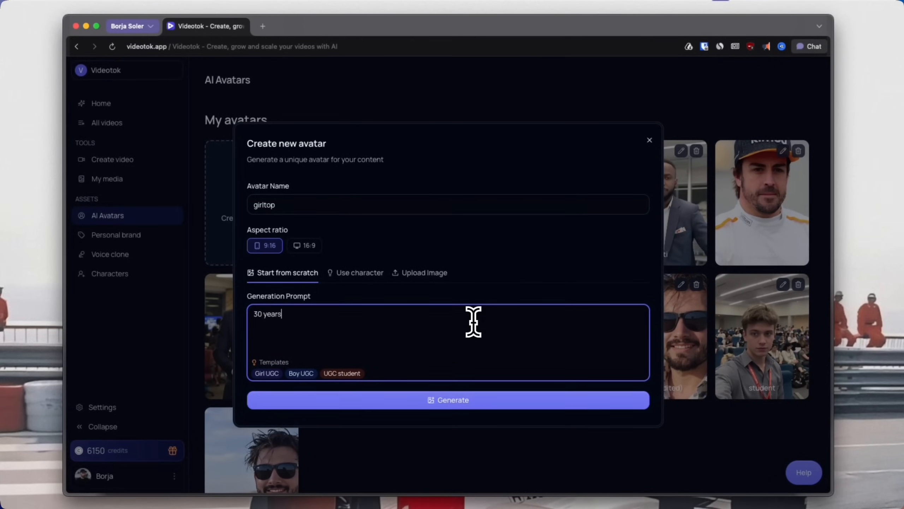
text( old girl, working in a startu)
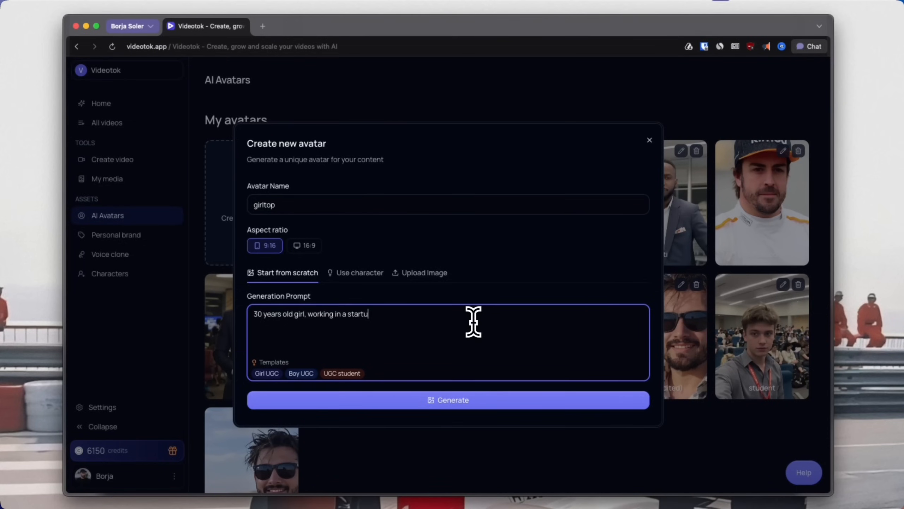
text(p, she is working from home, talking to the camer)
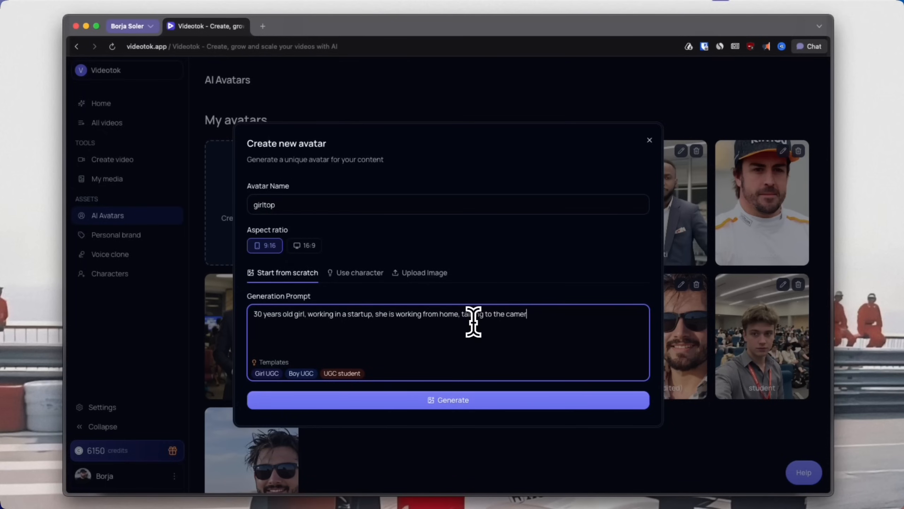
text(a like doing a vlog)
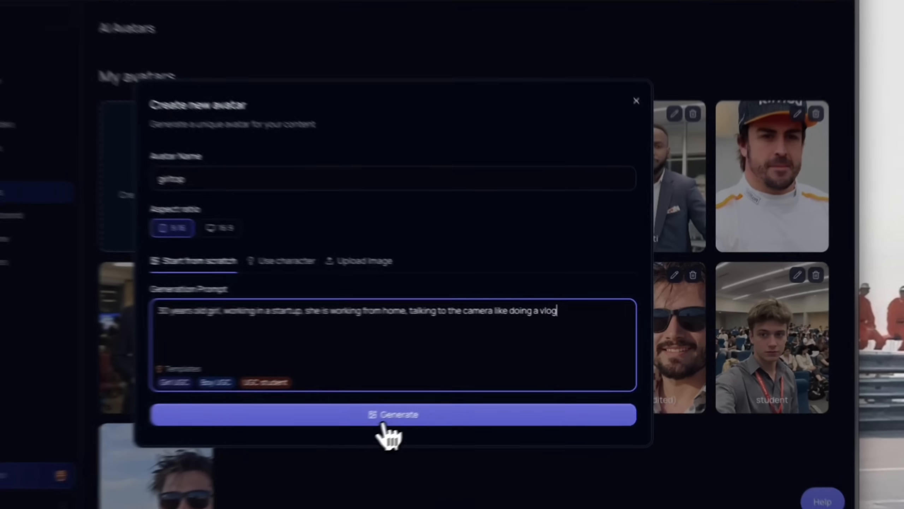
click(383, 423)
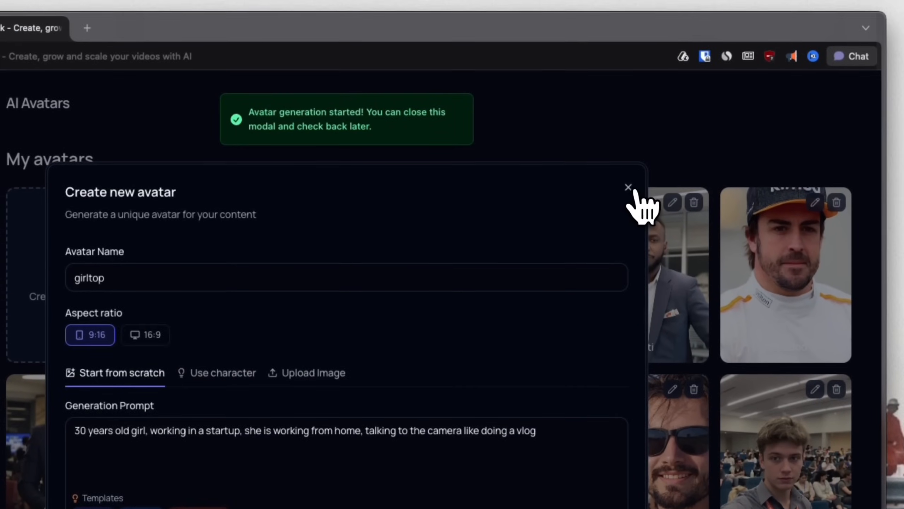
click(629, 188)
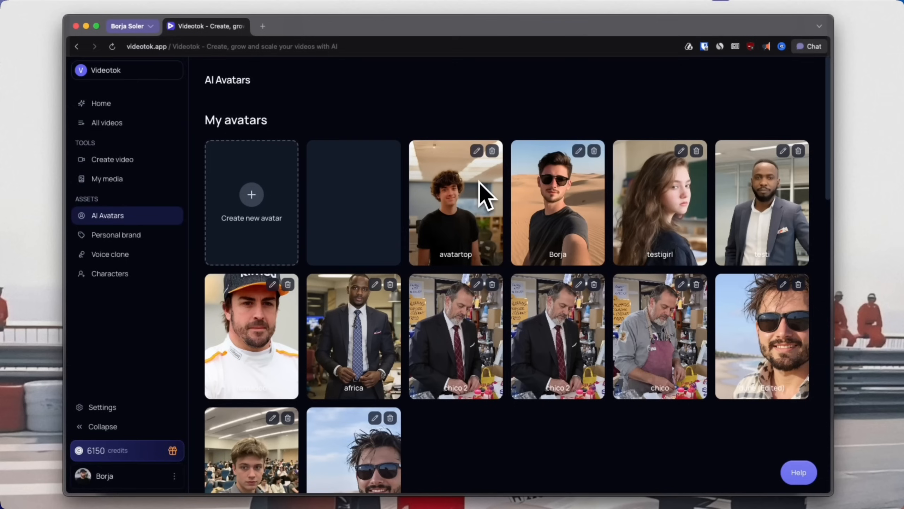
click(478, 151)
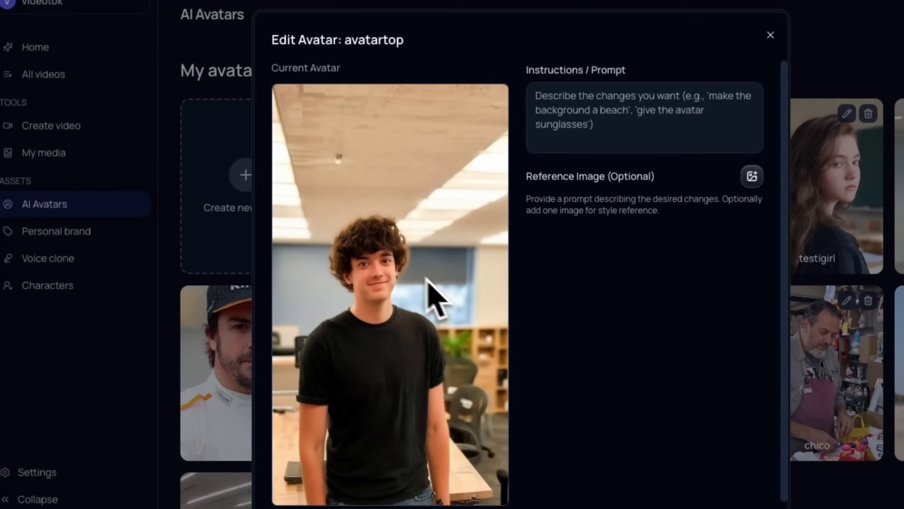
click(555, 107)
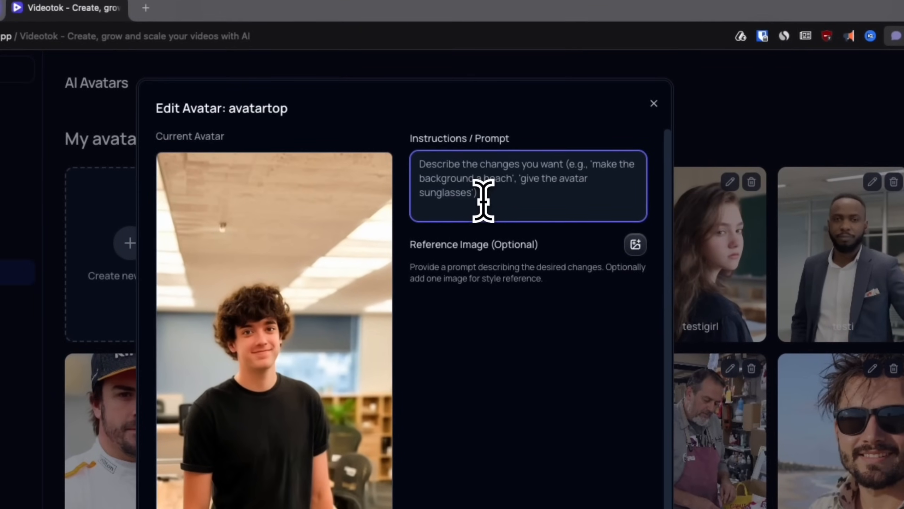
text(he is)
text( sitting in a )
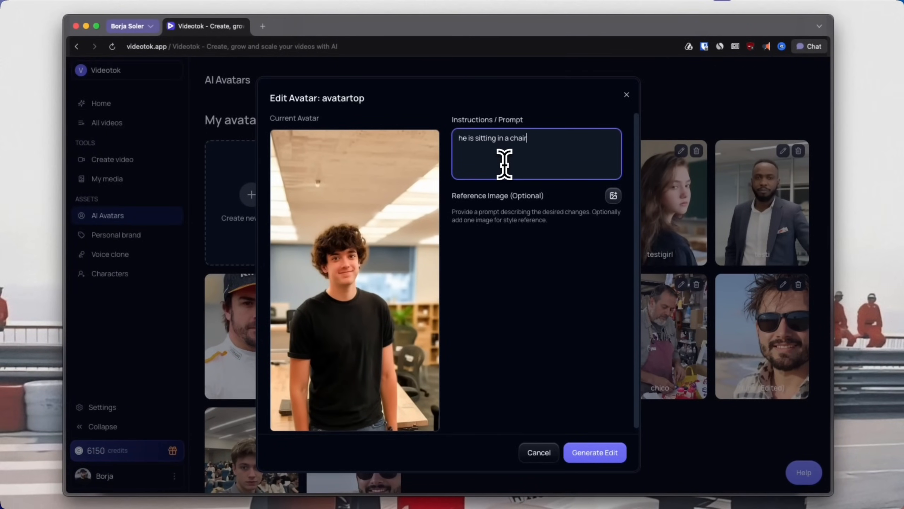
text(chair)
click(626, 94)
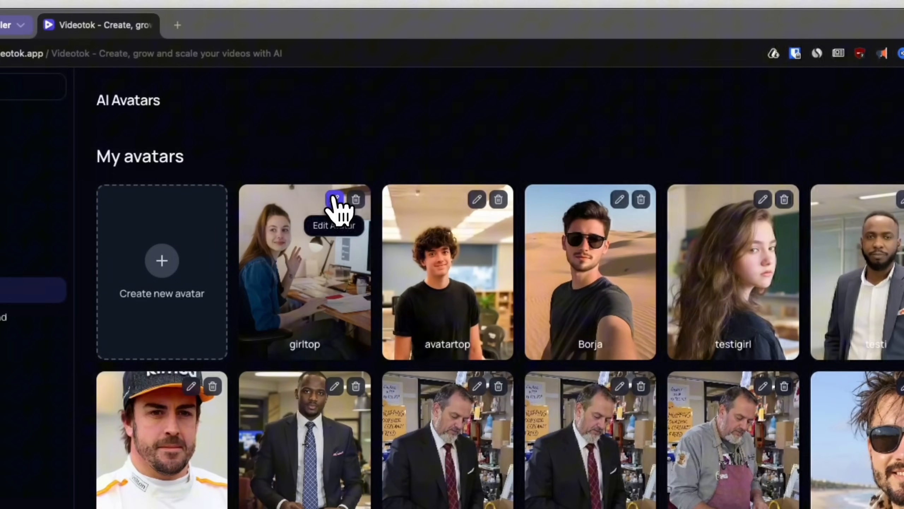
click(334, 199)
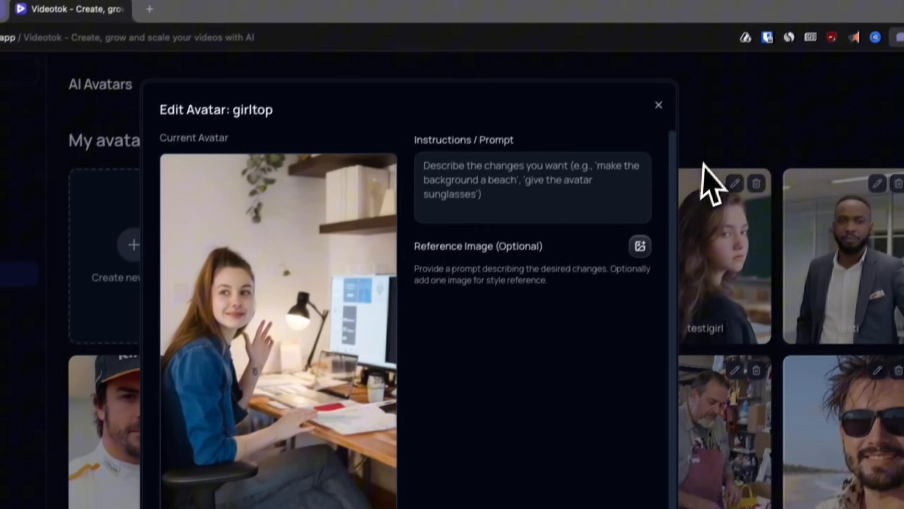
click(738, 101)
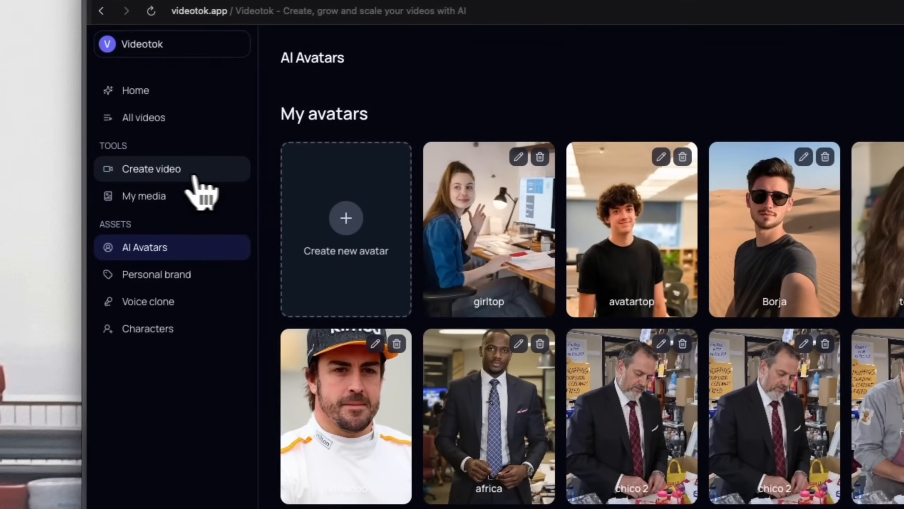
Start a fully automated AI video with the AI avatar option and view the selectable custom avatars
click(194, 175)
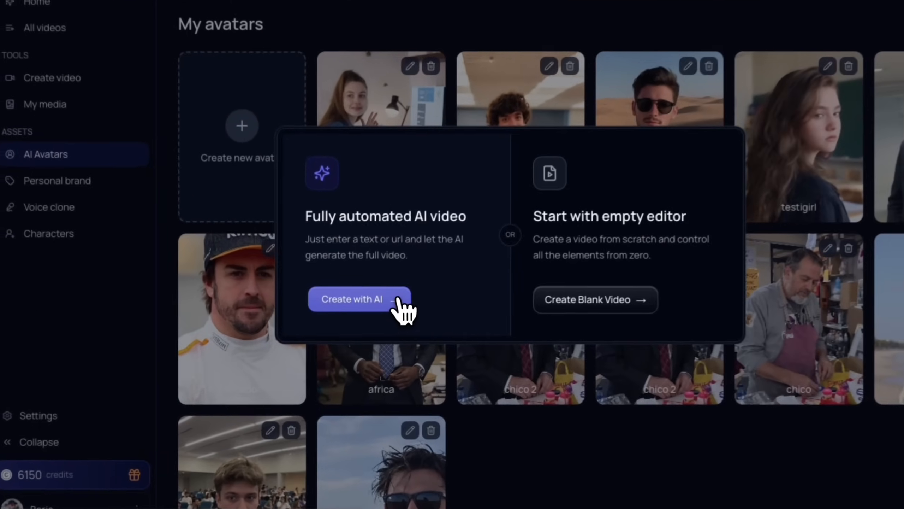
click(365, 322)
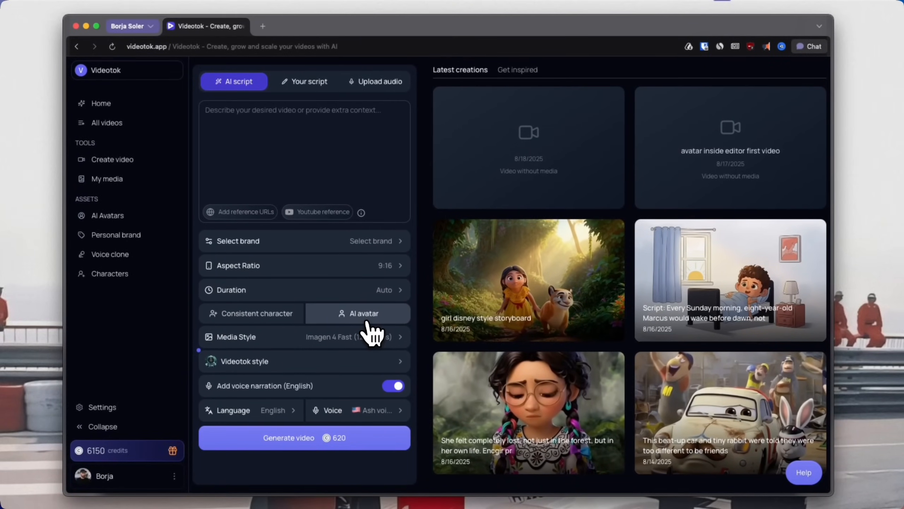
click(367, 320)
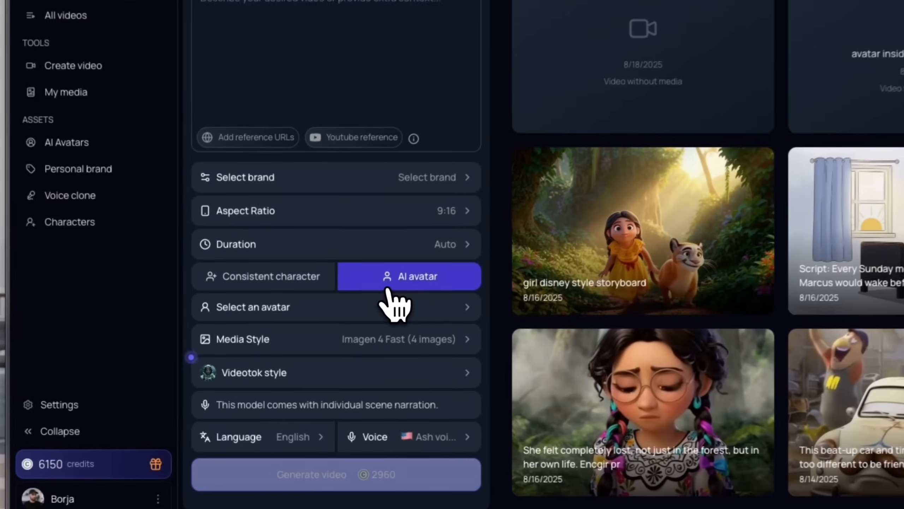
click(381, 309)
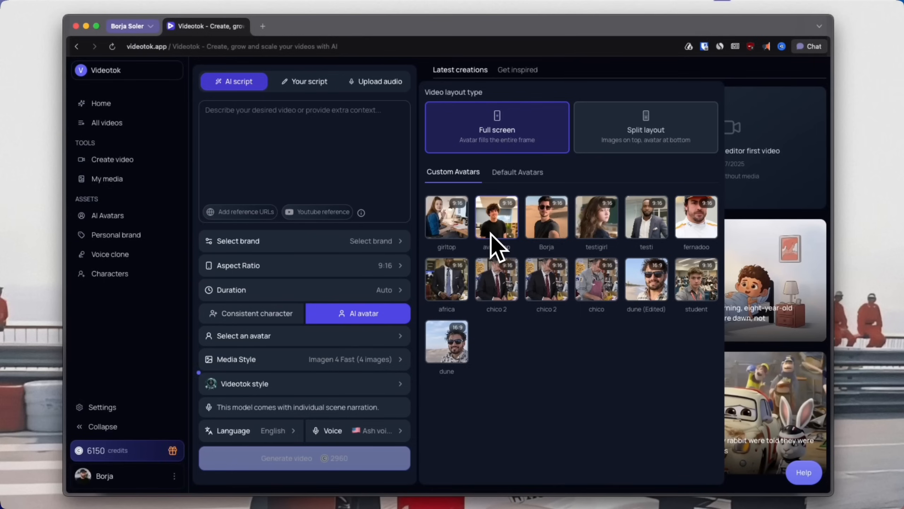
Review the static image and video scene models offered for the media style
click(301, 363)
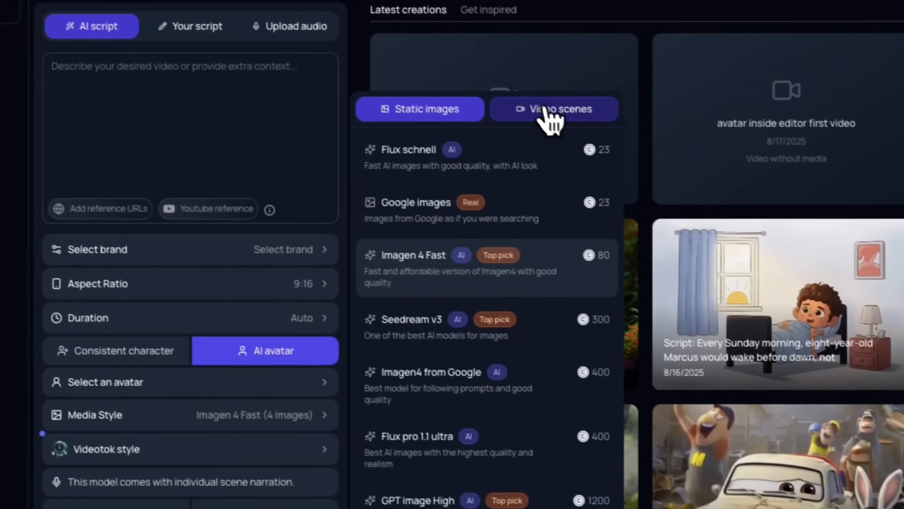
click(545, 108)
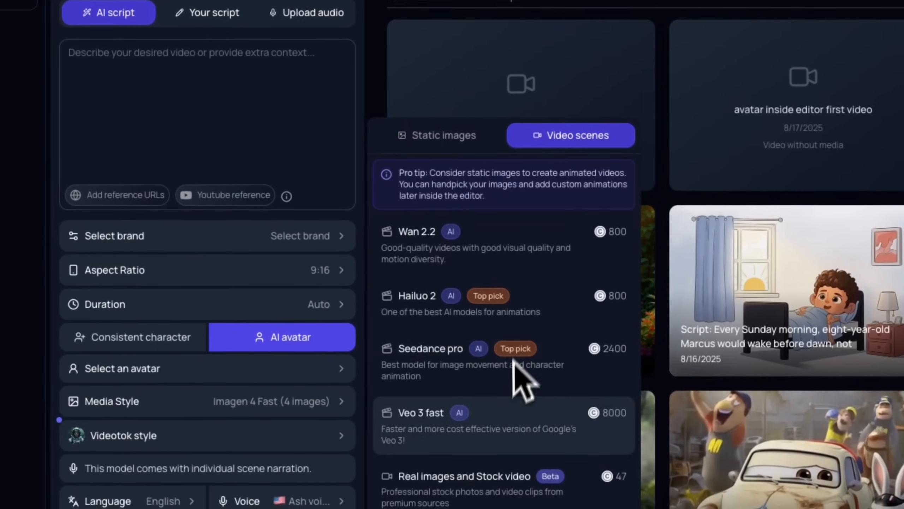
click(429, 148)
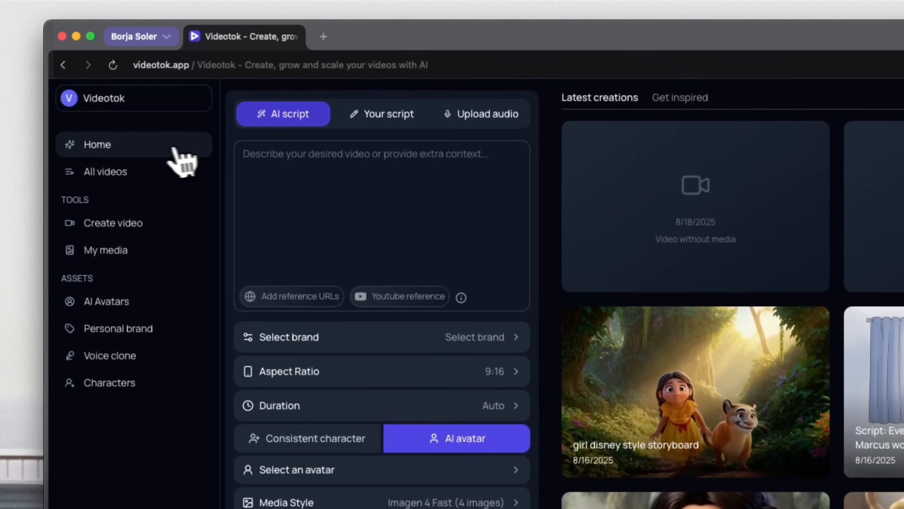
Return to the home page and start a new video from scratch in the empty editor
click(142, 103)
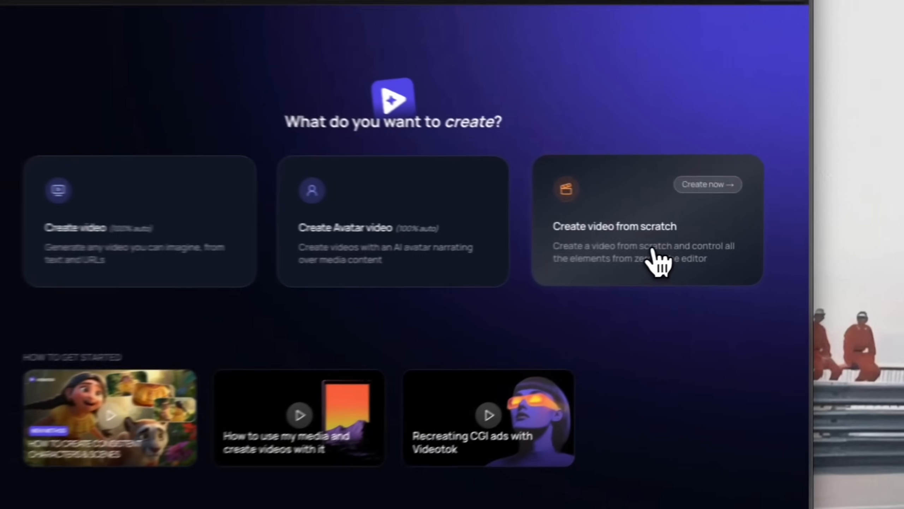
click(712, 255)
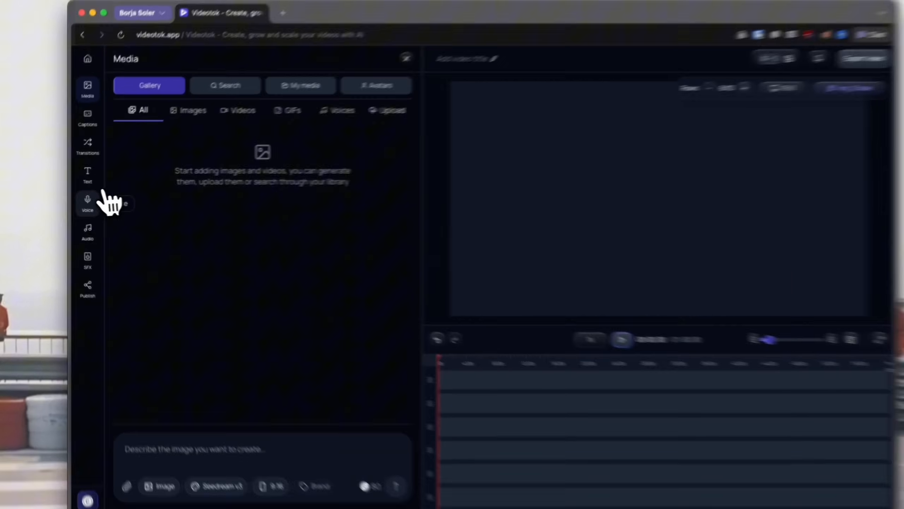
Look through the editor's voice, audio, SFX, text, transitions and captions tools, ending at the media gallery
click(81, 202)
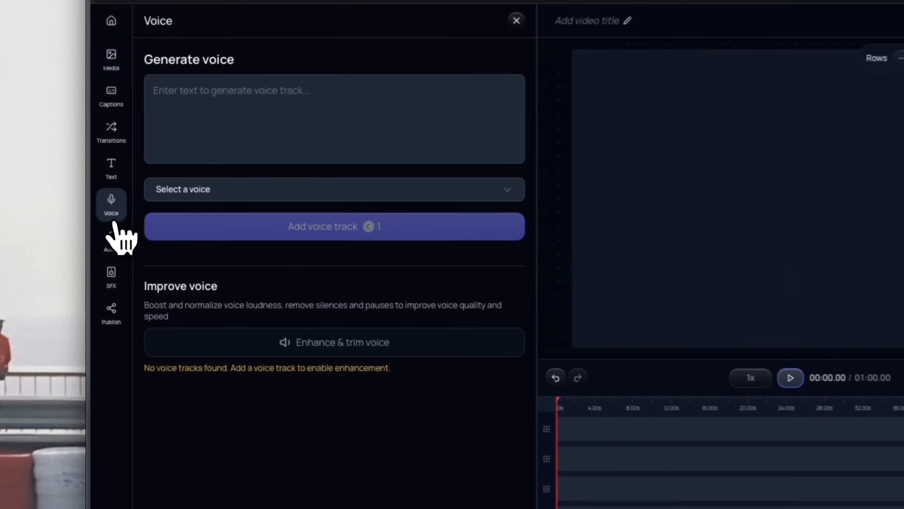
click(113, 246)
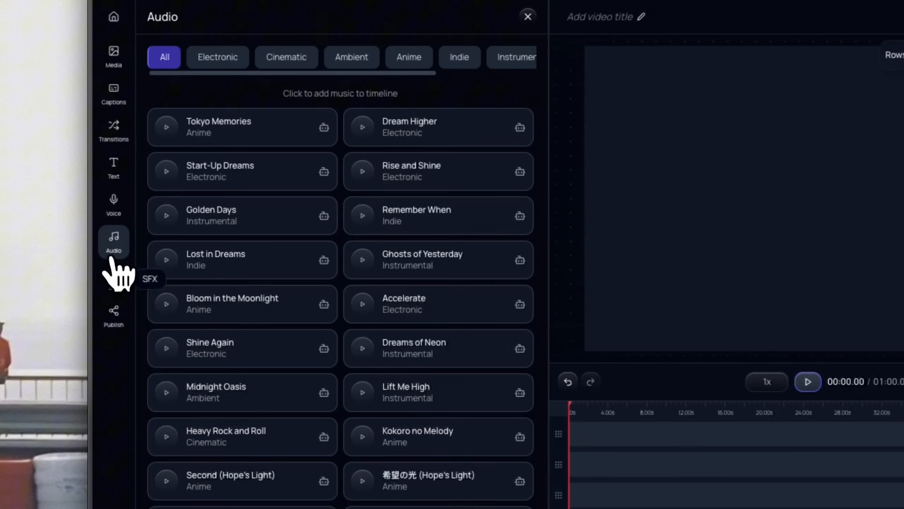
click(113, 281)
click(114, 176)
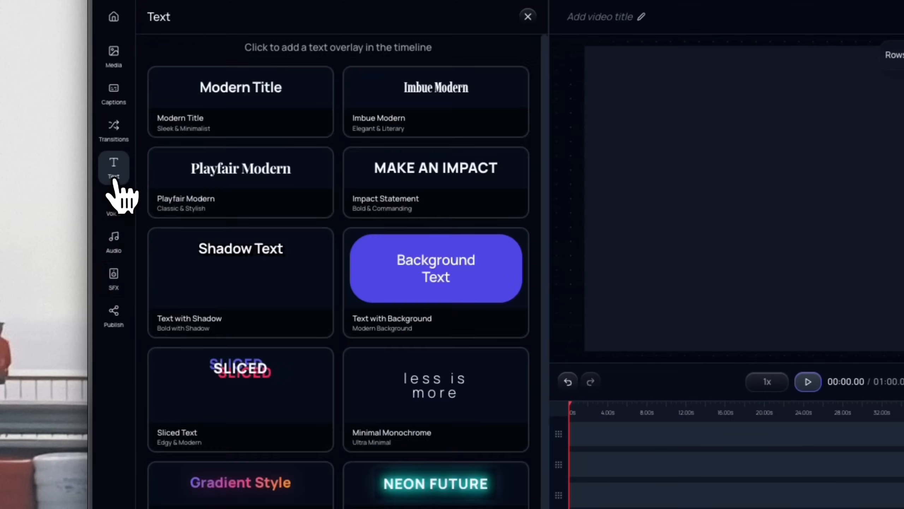
click(114, 126)
click(116, 94)
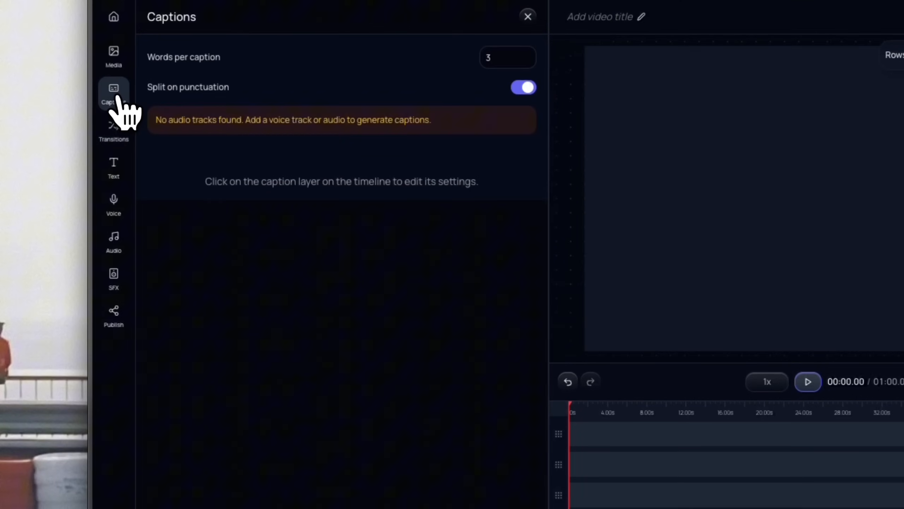
click(114, 58)
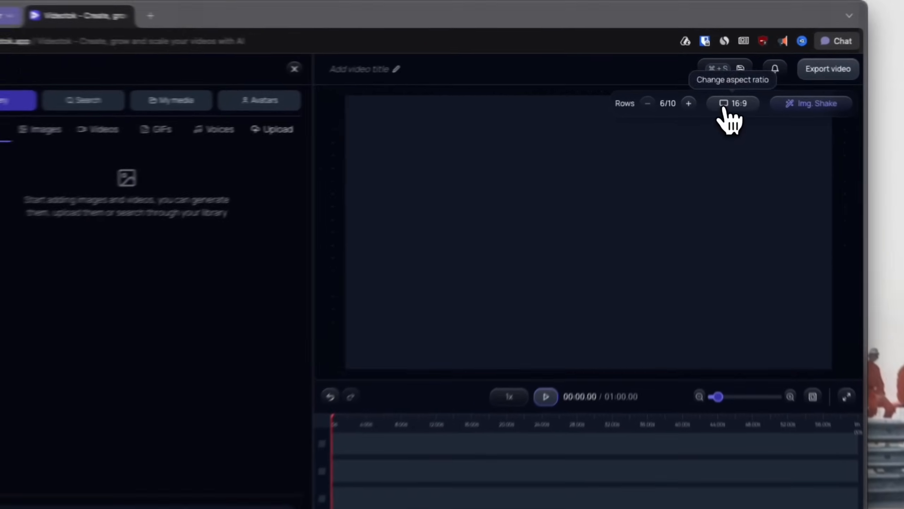
Set the blank video's aspect ratio to 9:16
click(726, 96)
click(722, 135)
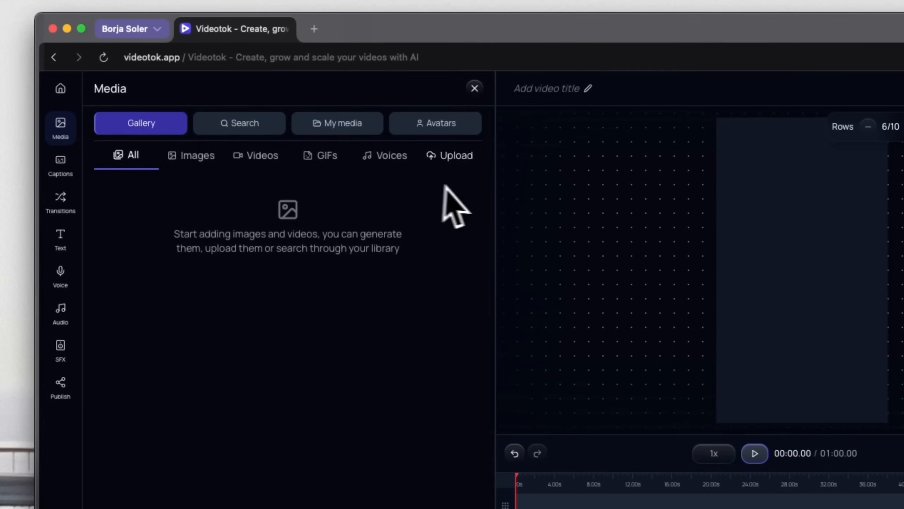
Add the avatartop and girltop avatars to the video's media gallery and view them there
click(442, 125)
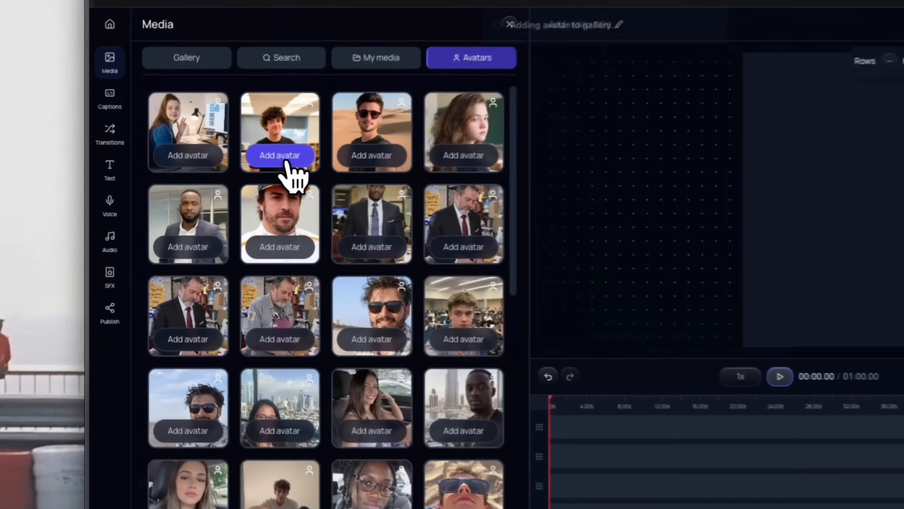
click(212, 170)
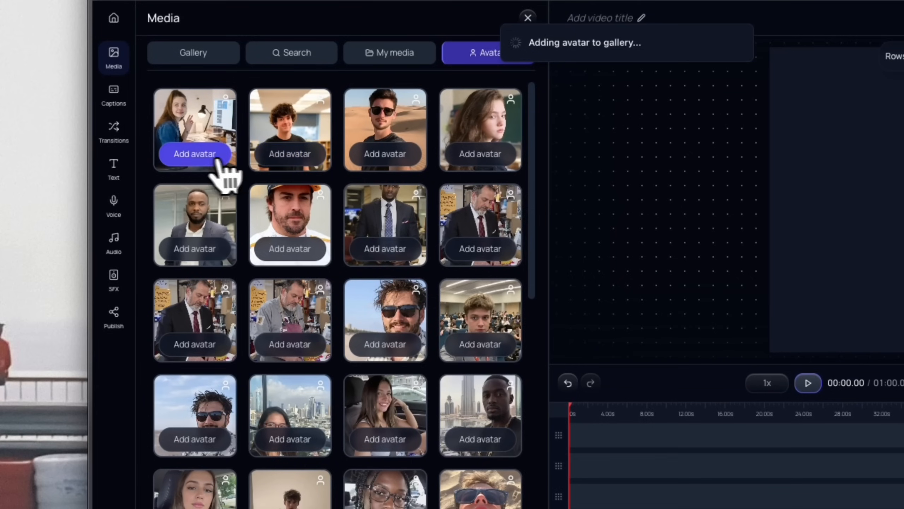
click(202, 163)
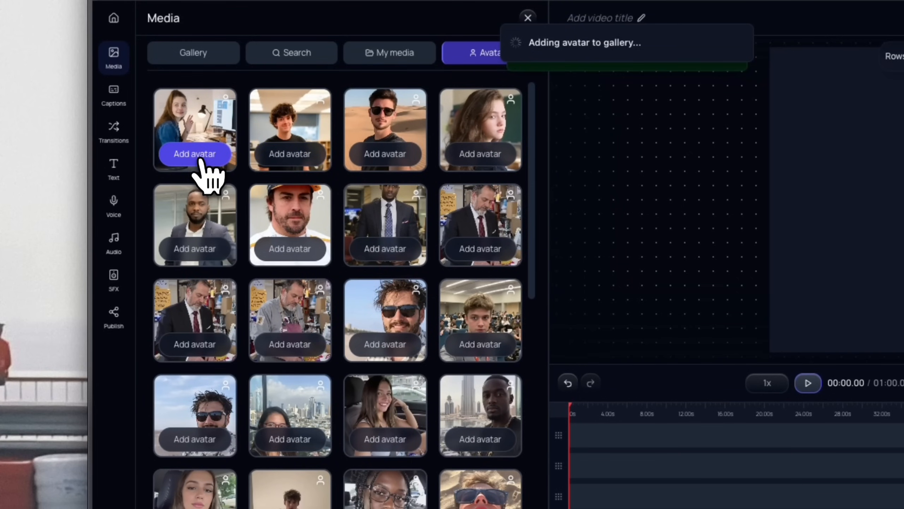
click(193, 57)
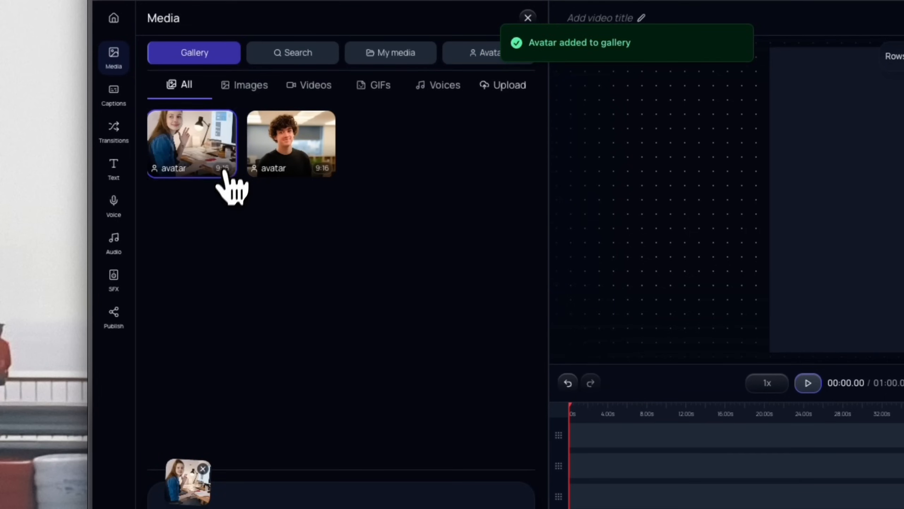
Select only the avatartop avatar in the gallery, keep UGC Movement as transform type, and apply the Angry movement template
click(202, 469)
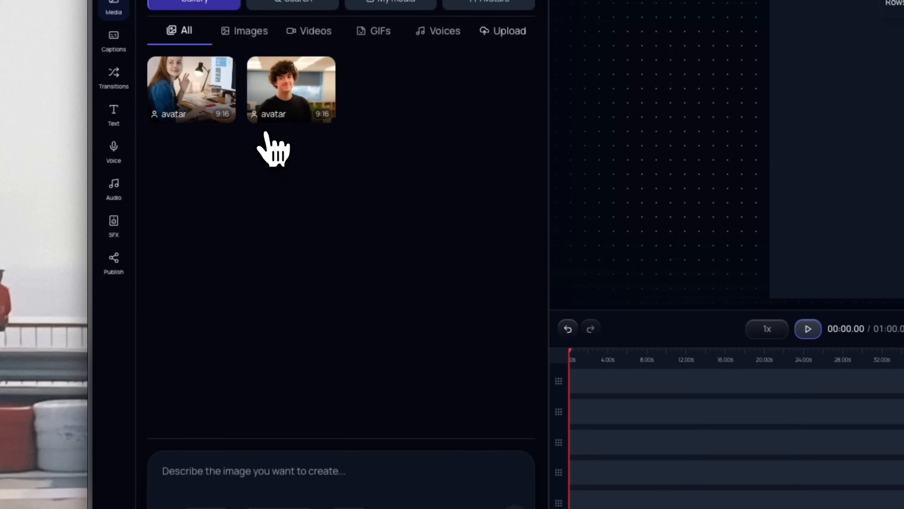
click(270, 116)
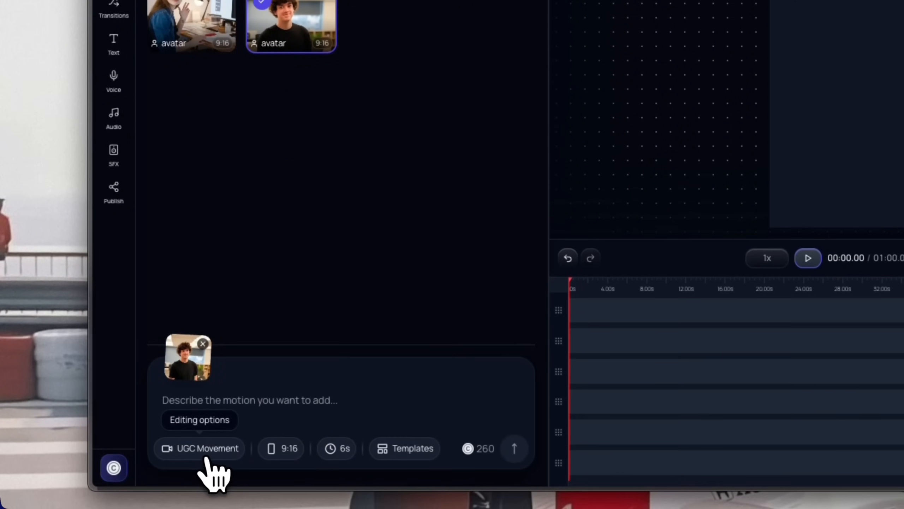
click(209, 449)
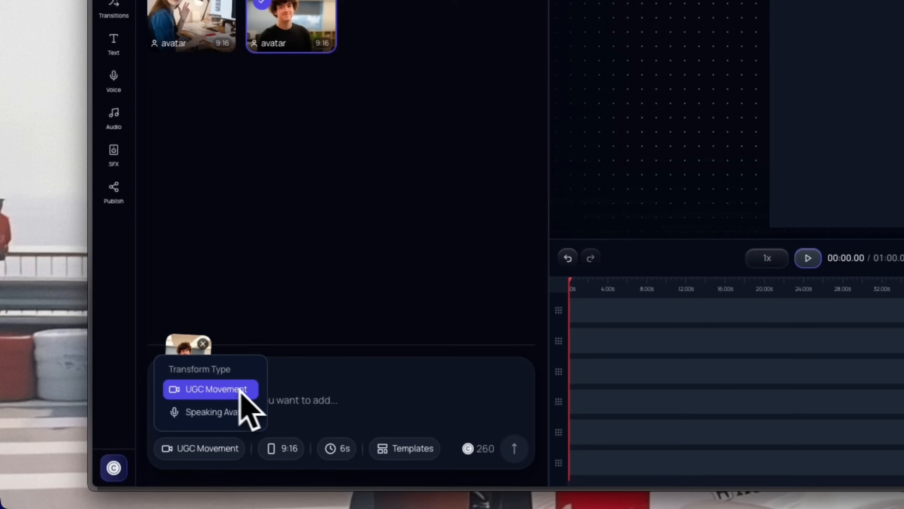
click(294, 391)
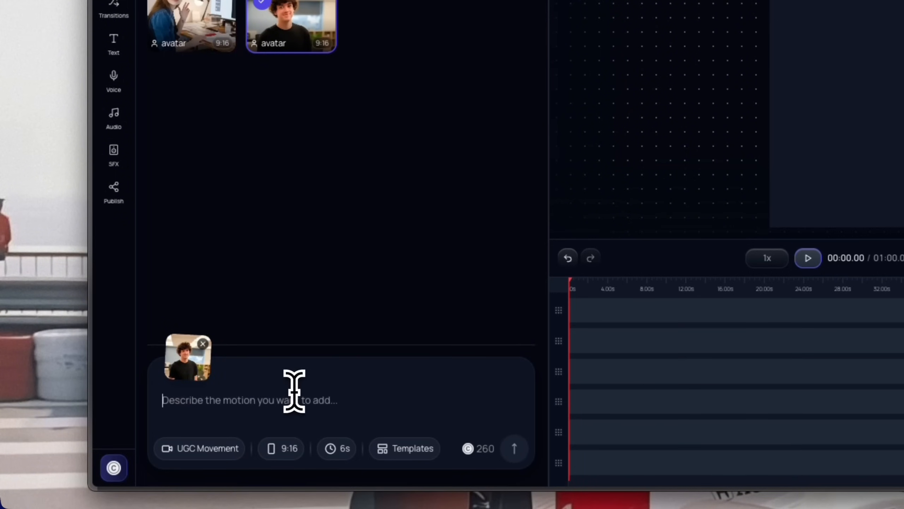
click(400, 448)
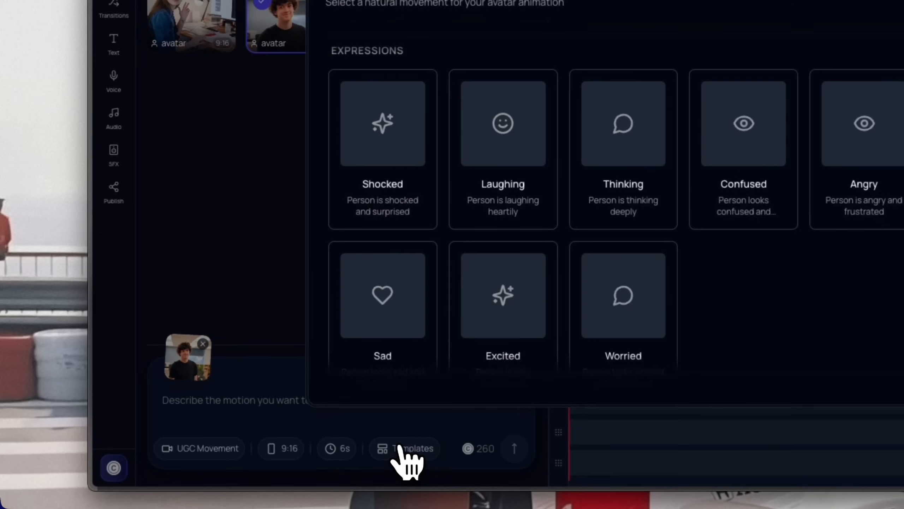
scroll(448, 277, down, 3)
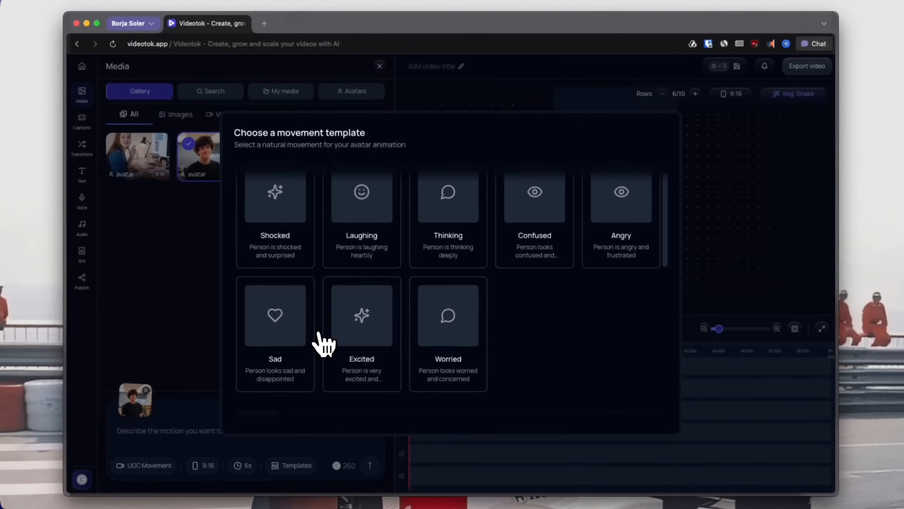
scroll(336, 324, down, 1)
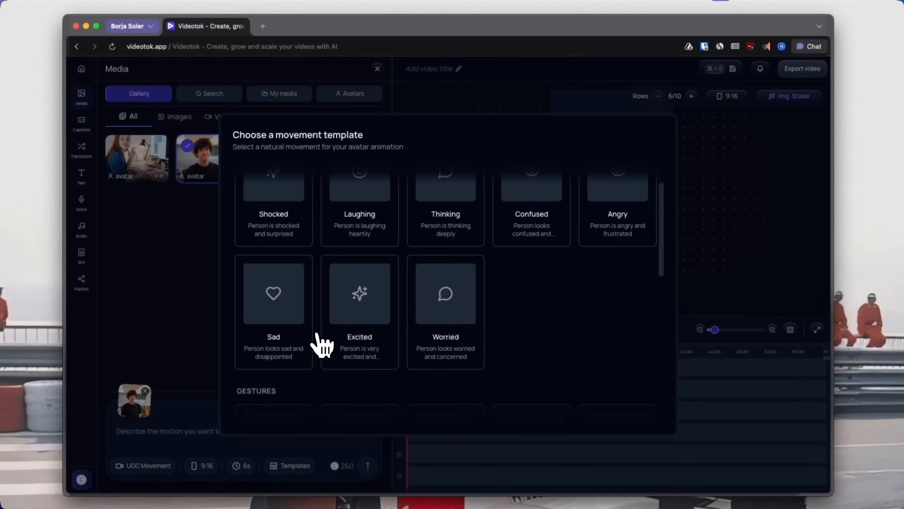
scroll(480, 328, up, 1)
click(612, 265)
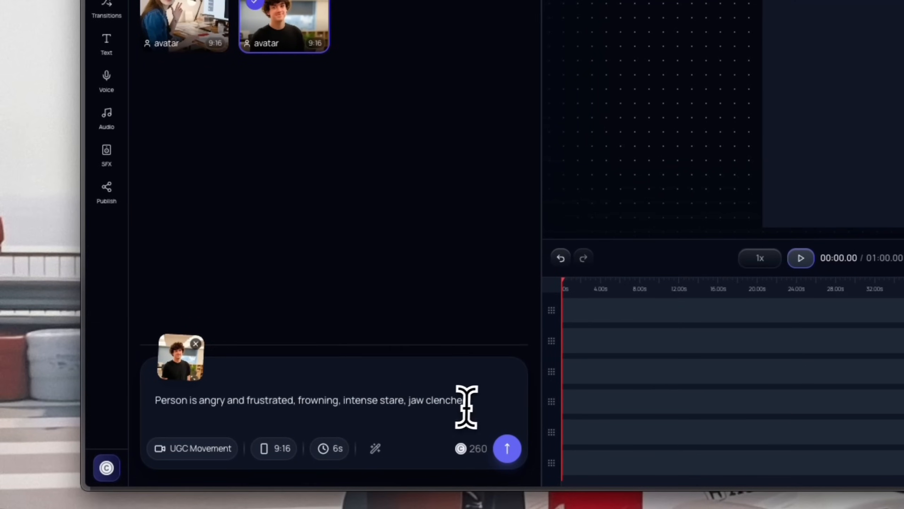
Copy and clear the template's motion prompt, and try "he becomes crazy and what" as a custom description
key(ctrl+a)
key(super+c)
key(BackSpace)
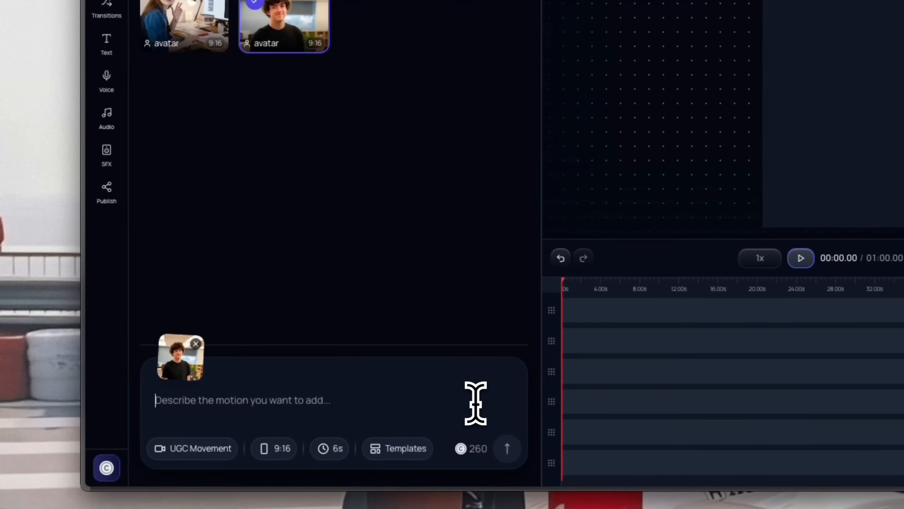
text(he becomes crazy and what)
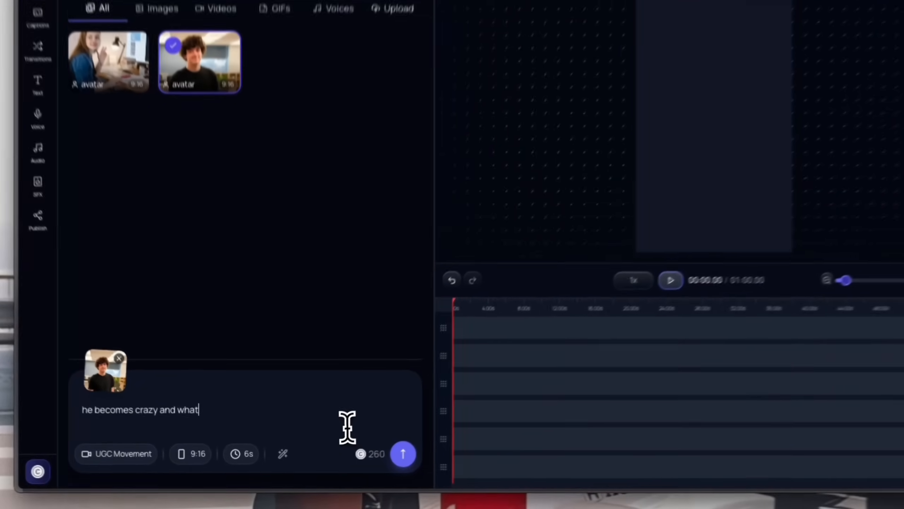
Replace the motion prompt with the copied "Person is angry and frustrated, frowning, intense stare, jaw clenched" and generate the movement video
key(super+a)
key(super+v)
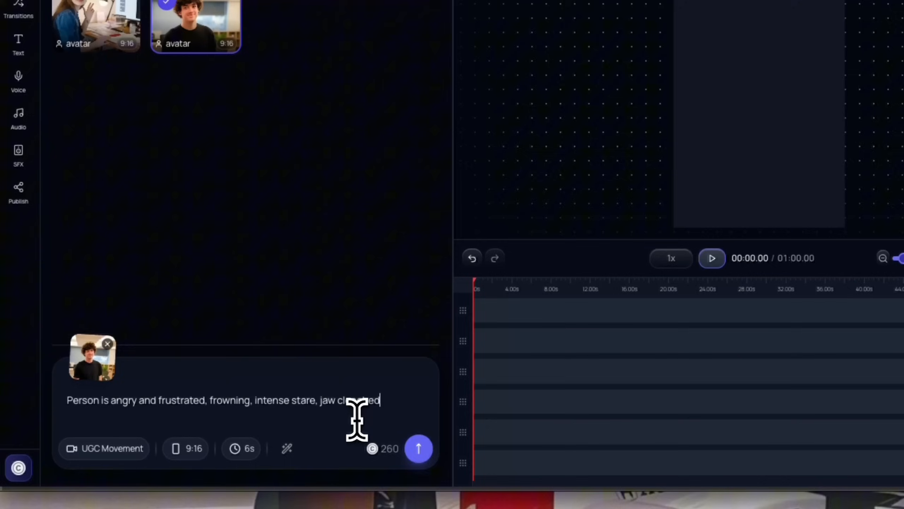
click(419, 448)
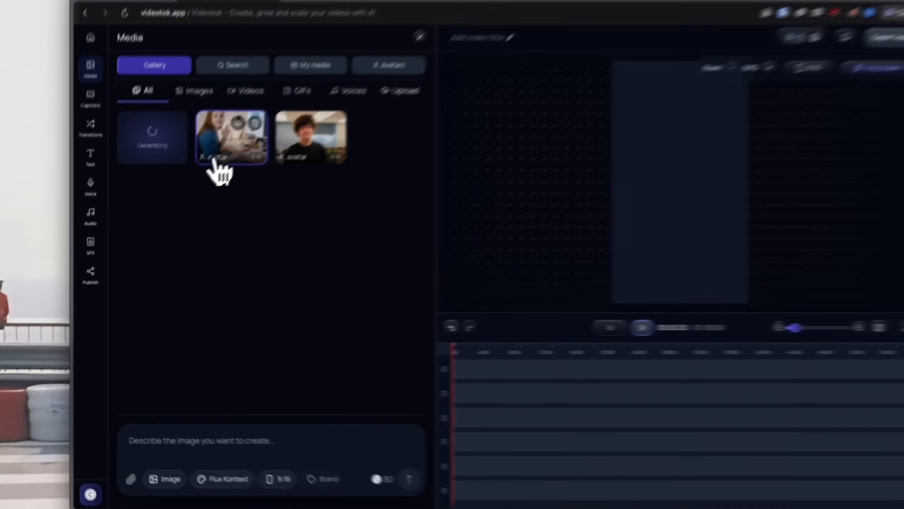
Select only the woman avatar in the gallery, apply the Shocked movement template, and generate its movement video
click(199, 175)
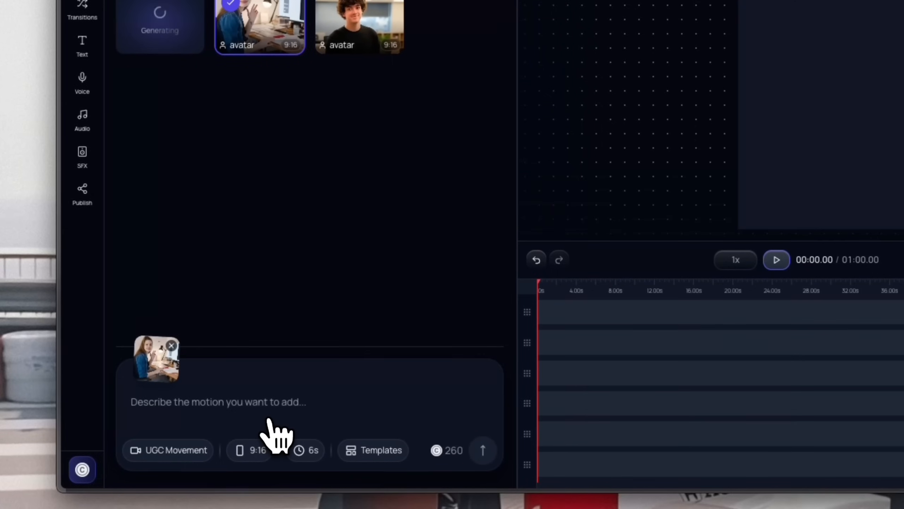
click(373, 450)
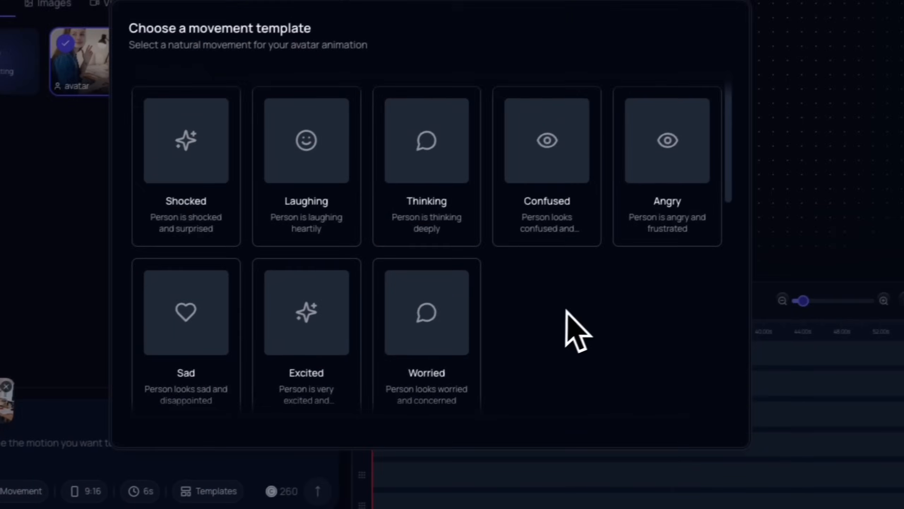
scroll(550, 242, down, 5)
scroll(494, 272, down, 3)
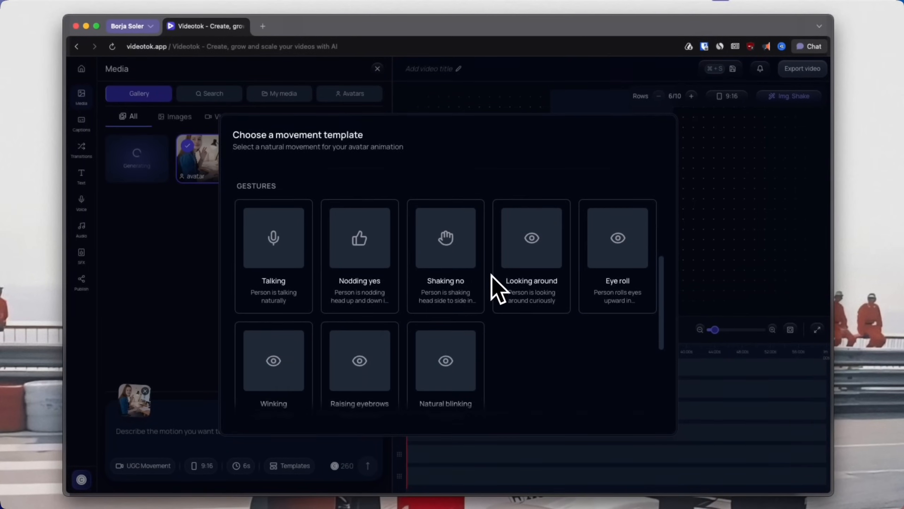
scroll(495, 292, down, 5)
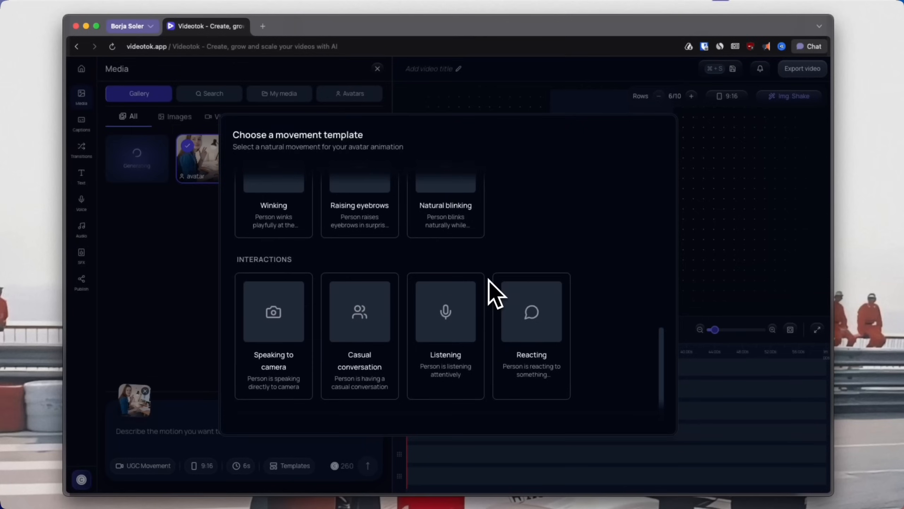
scroll(496, 293, up, 10)
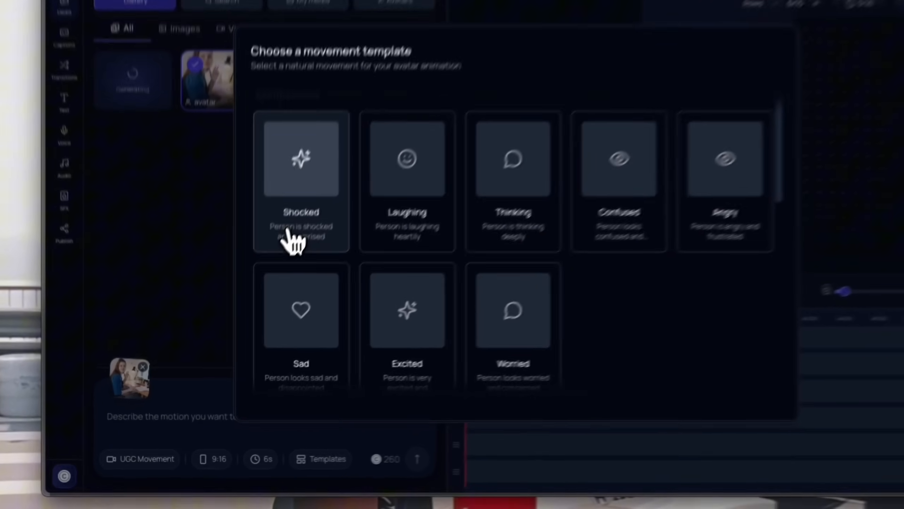
click(271, 289)
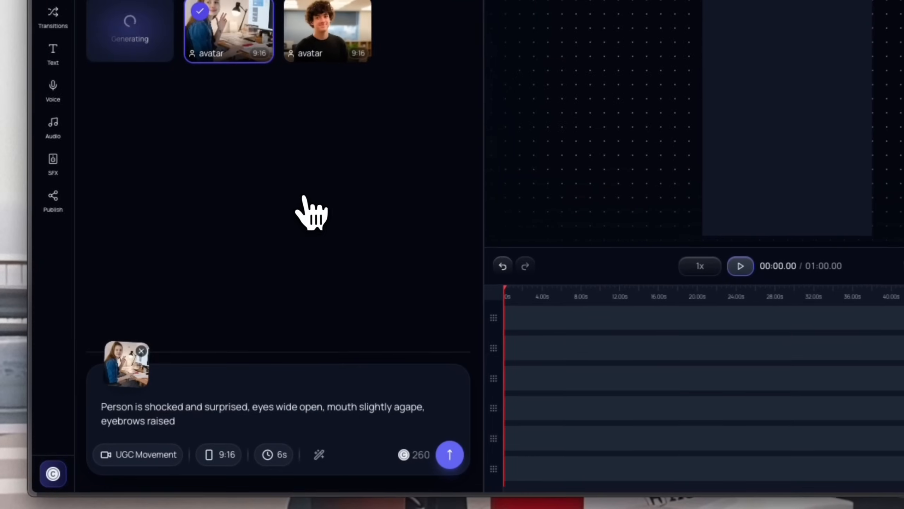
click(451, 460)
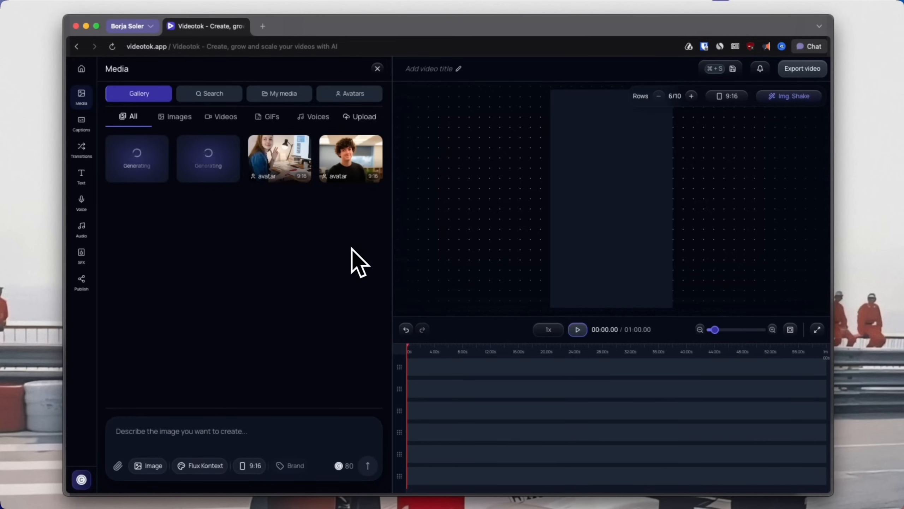
Place the young man's avatar image on the timeline's second row and align the clip to start at 0 s
drag(351, 158, 413, 377)
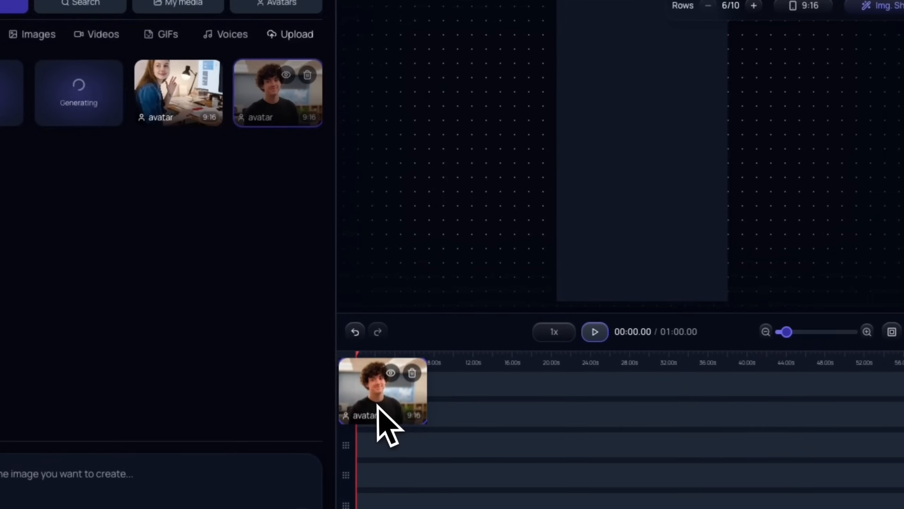
drag(365, 399, 374, 440)
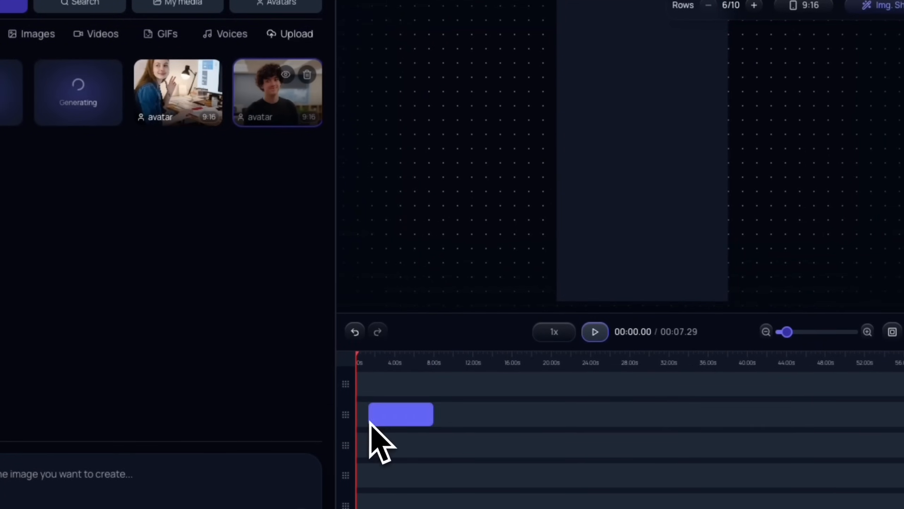
click(390, 415)
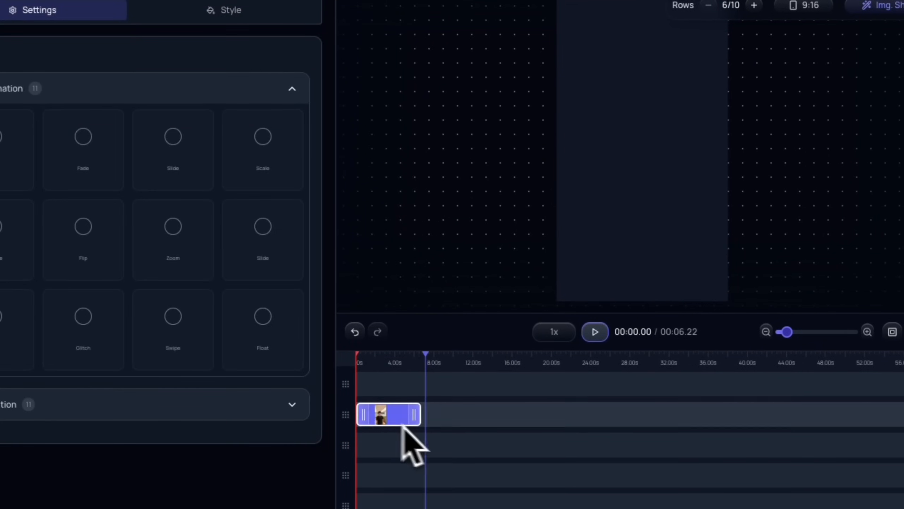
click(457, 437)
Preview the avatar clip at different times and disable the image shake movement
drag(371, 361, 399, 360)
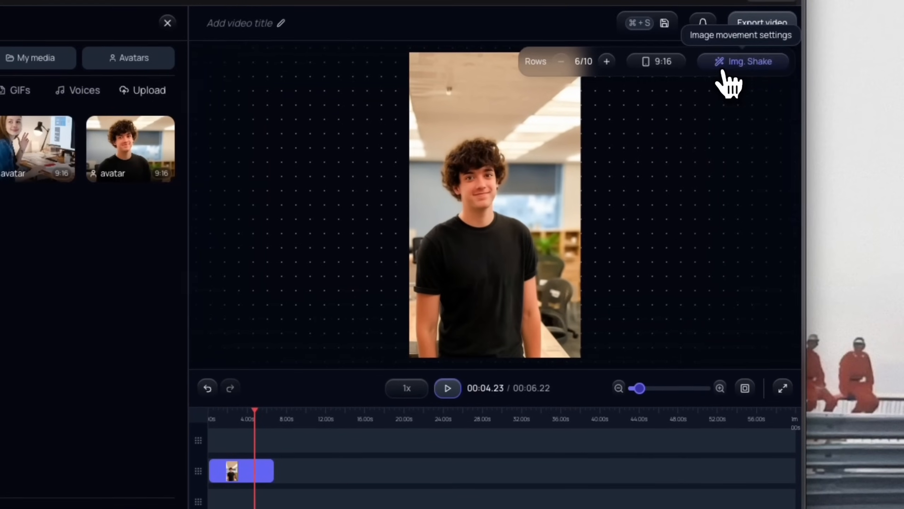
click(872, 9)
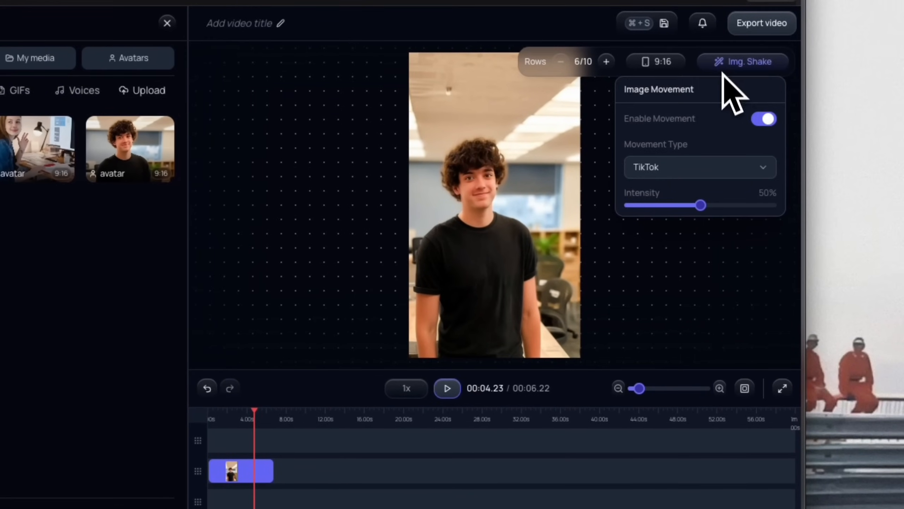
click(769, 122)
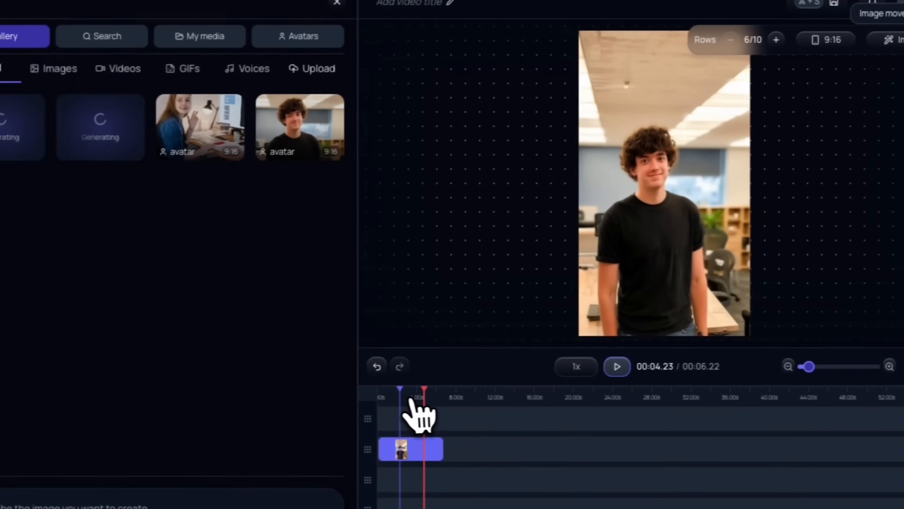
click(221, 417)
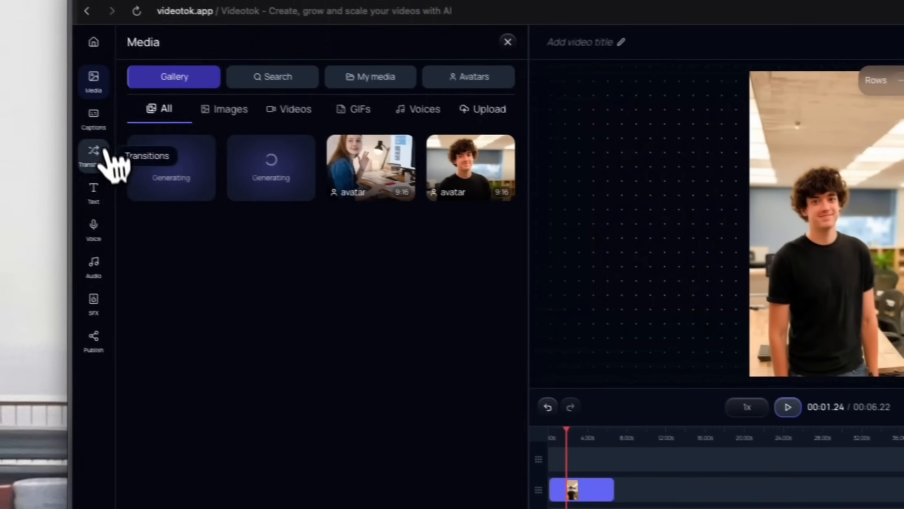
Add a Text with Shadow overlay and extend it on the timeline to the end of the avatar clip
click(90, 193)
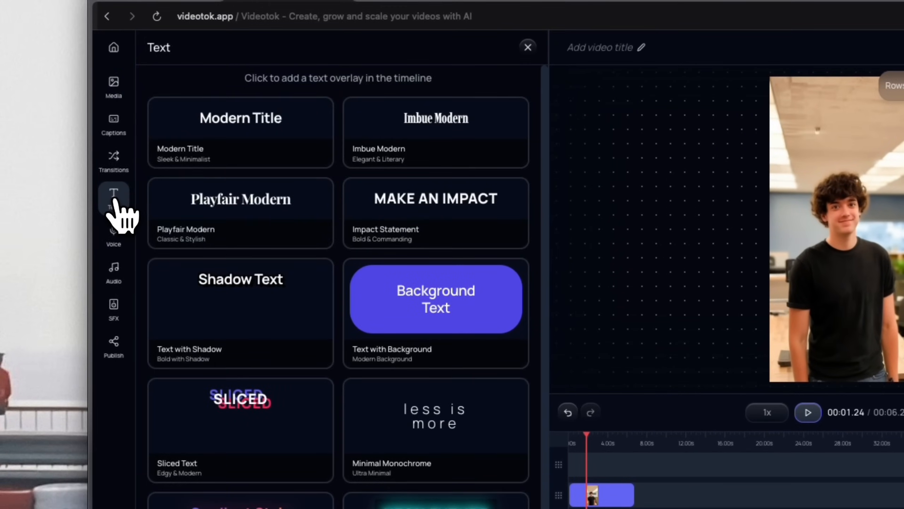
click(247, 325)
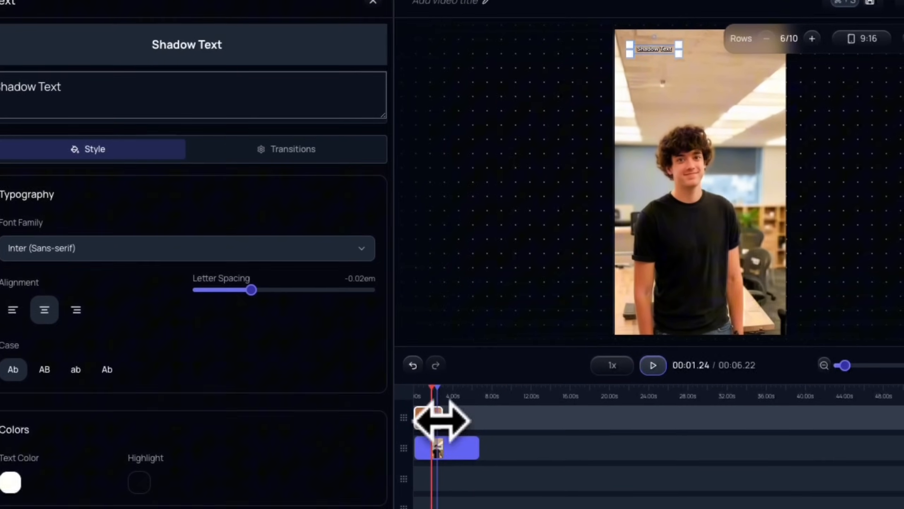
drag(442, 421, 474, 419)
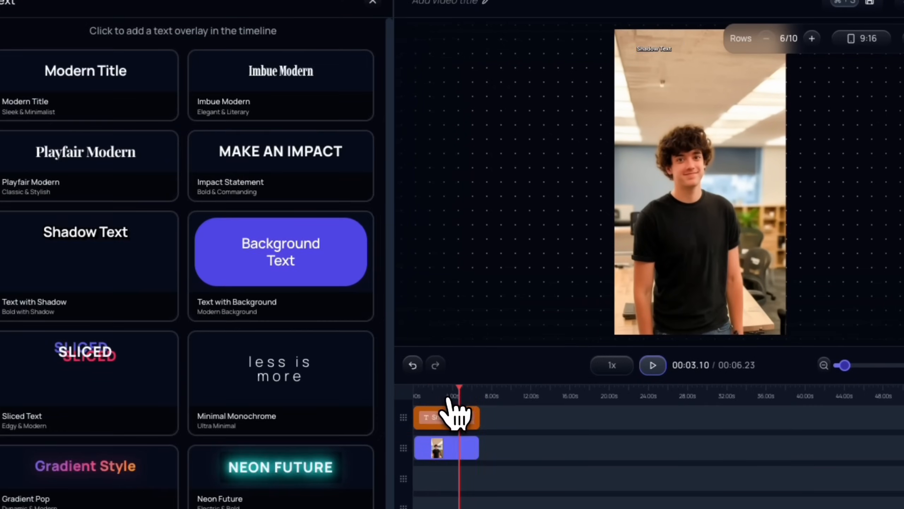
Enlarge the text overlay above the avatar's head and change its text to "WOW! This is unbelievable no one told me"
click(455, 417)
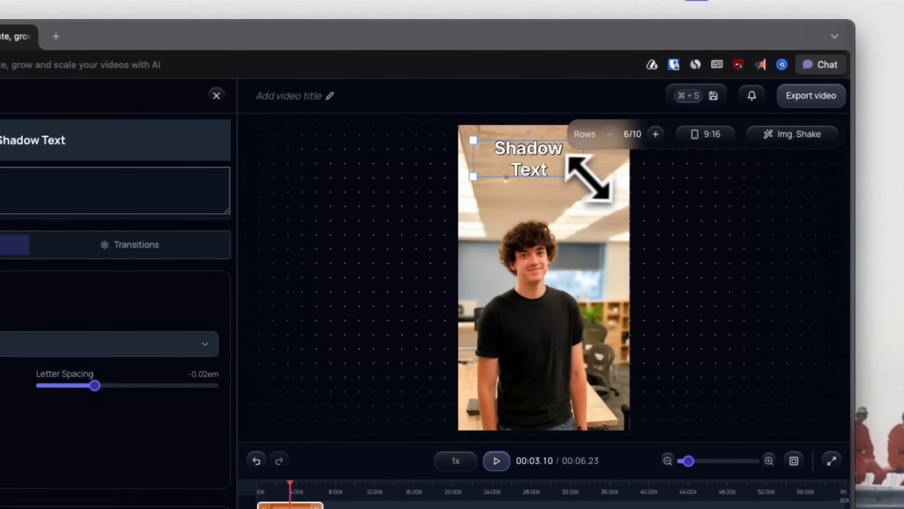
drag(588, 177, 607, 181)
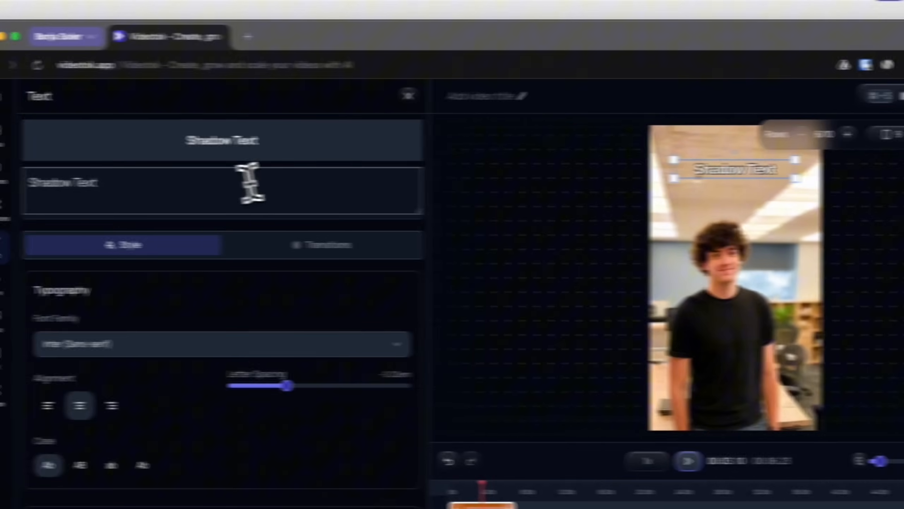
triple_click(106, 175)
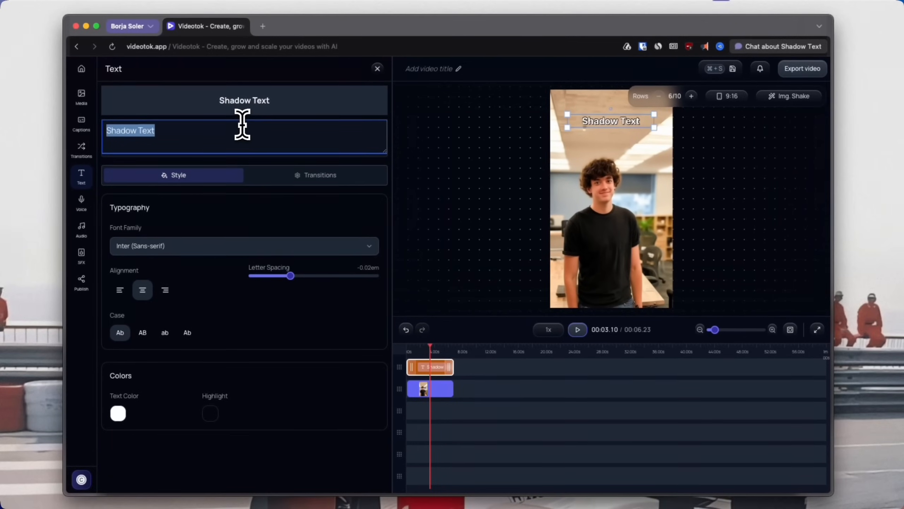
text(WOW! This is unbelievable noone told m)
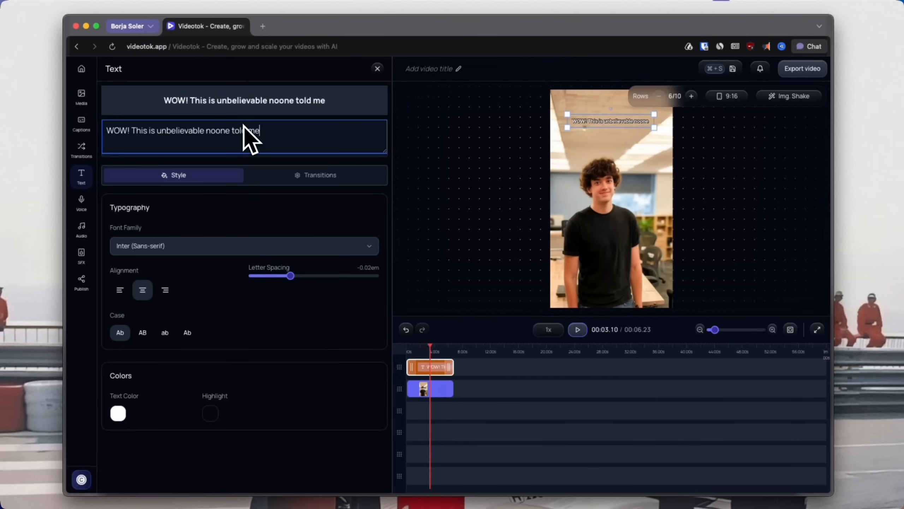
text(e)
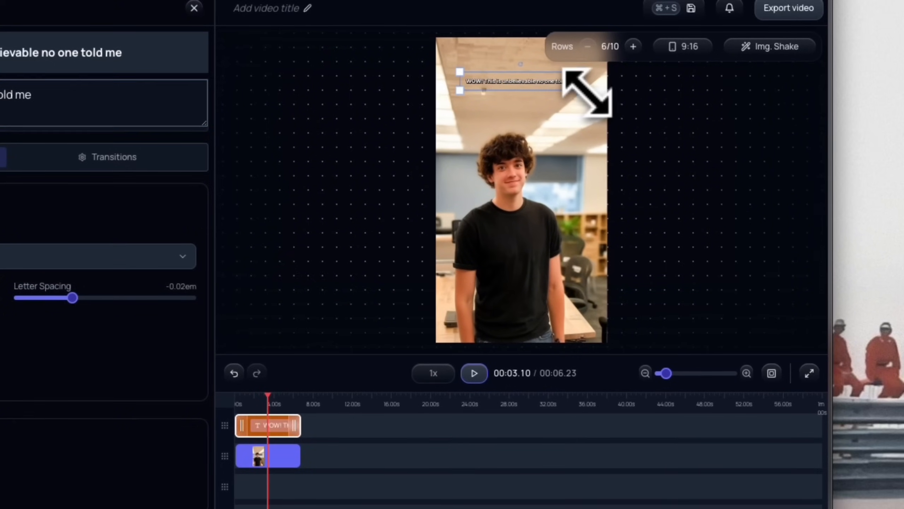
drag(587, 92, 593, 105)
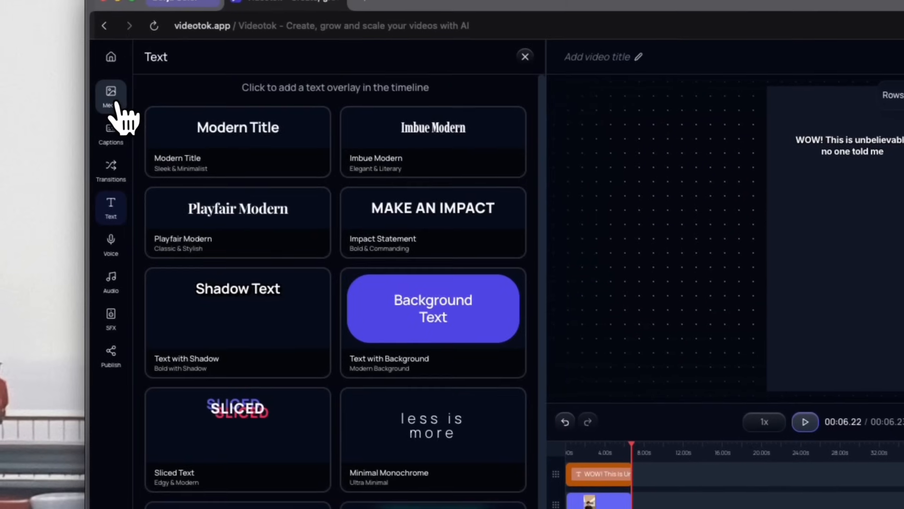
Preview the generated angry movement video of the young man from the media gallery
click(118, 105)
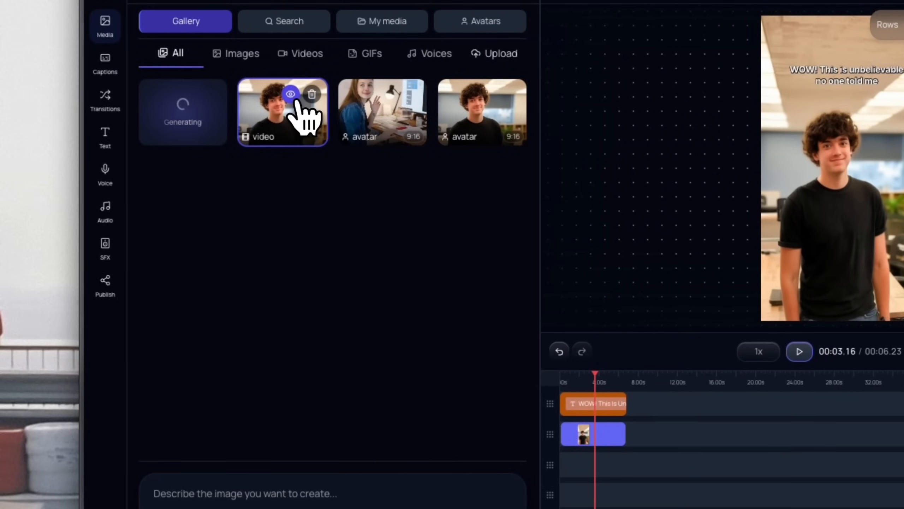
click(293, 96)
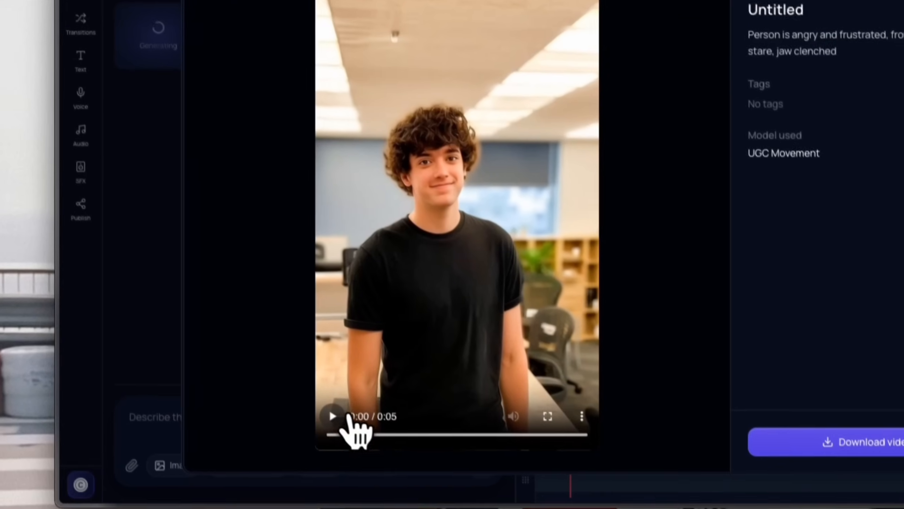
click(357, 493)
click(721, 99)
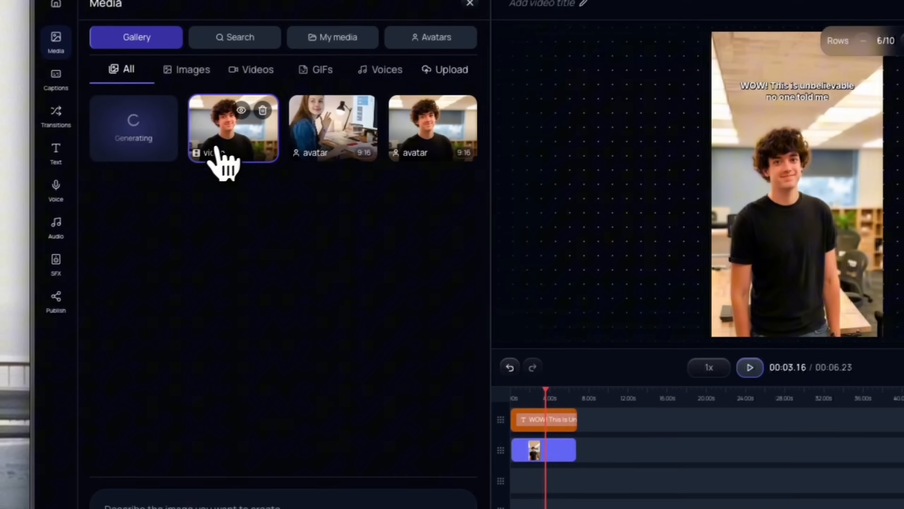
Replace the avatar image on the timeline's second row with the generated angry movement video and check a frame
drag(199, 167, 544, 439)
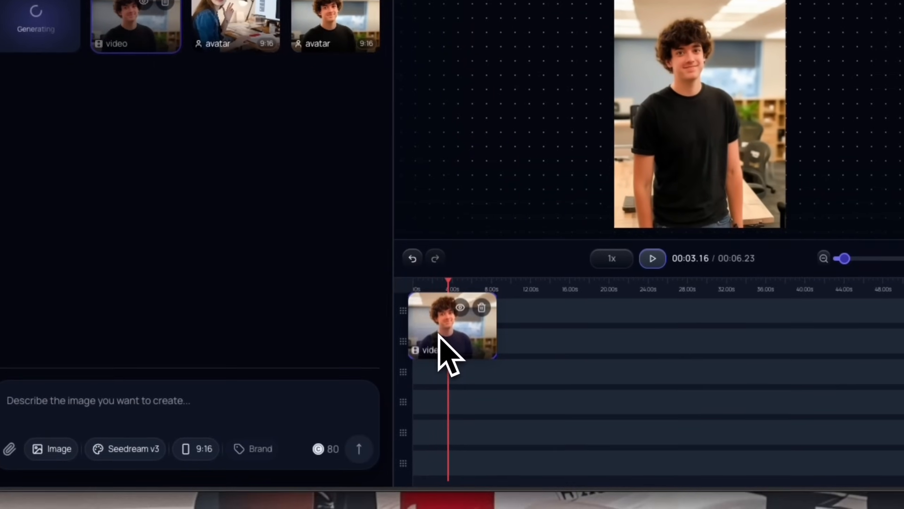
drag(439, 335, 425, 390)
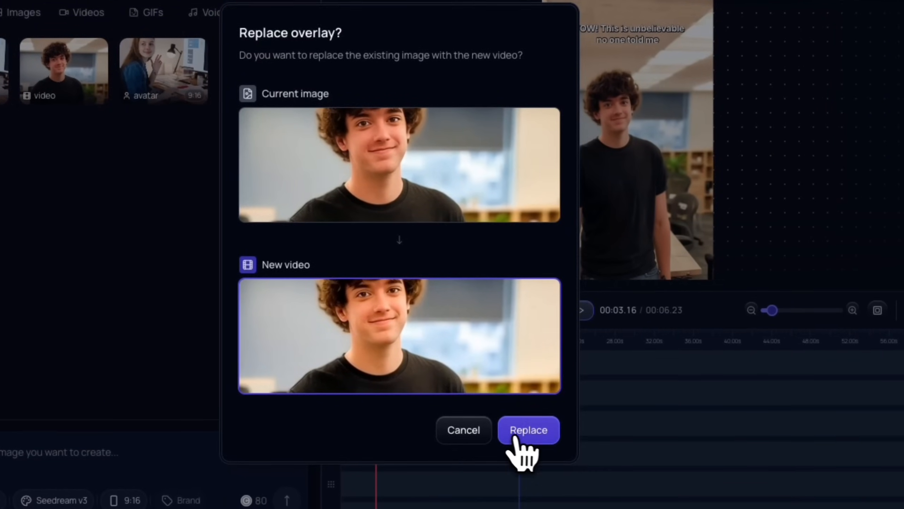
click(520, 432)
click(374, 340)
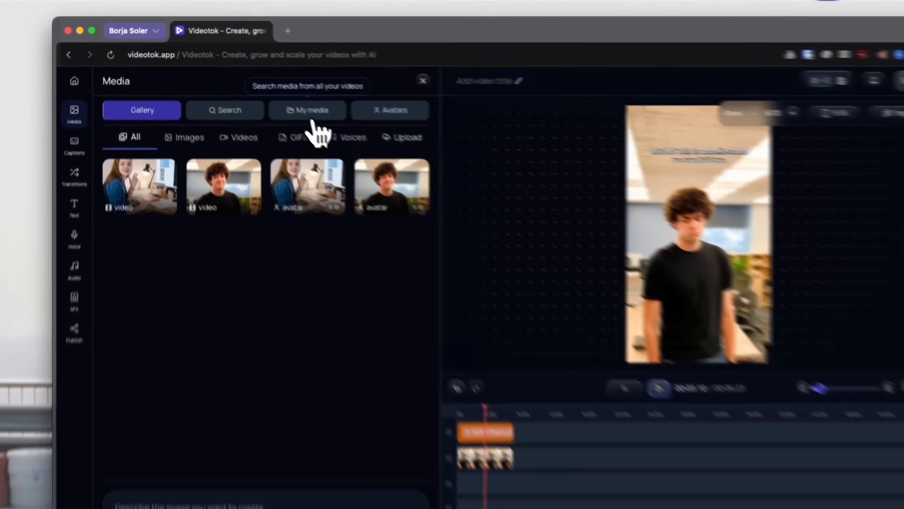
Search the personal media library for "videotok" and add the sign-in screen recording to the gallery
click(284, 102)
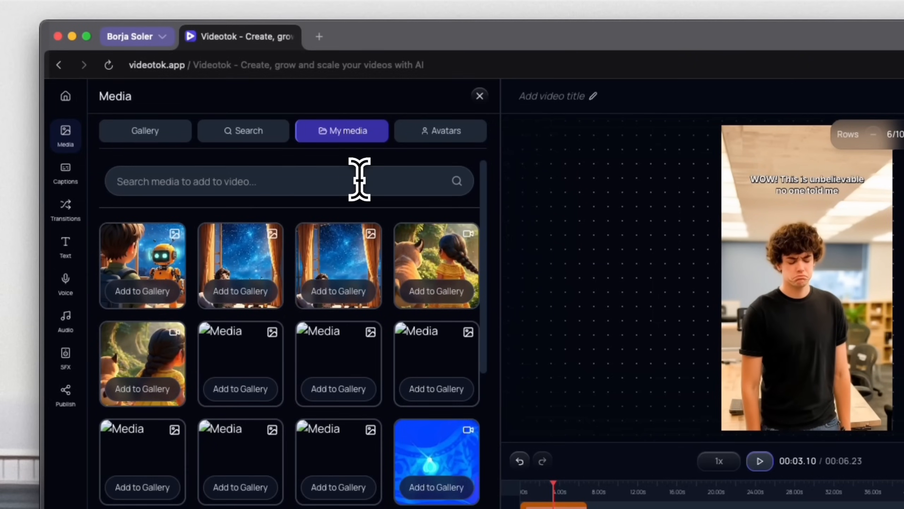
text(videotok)
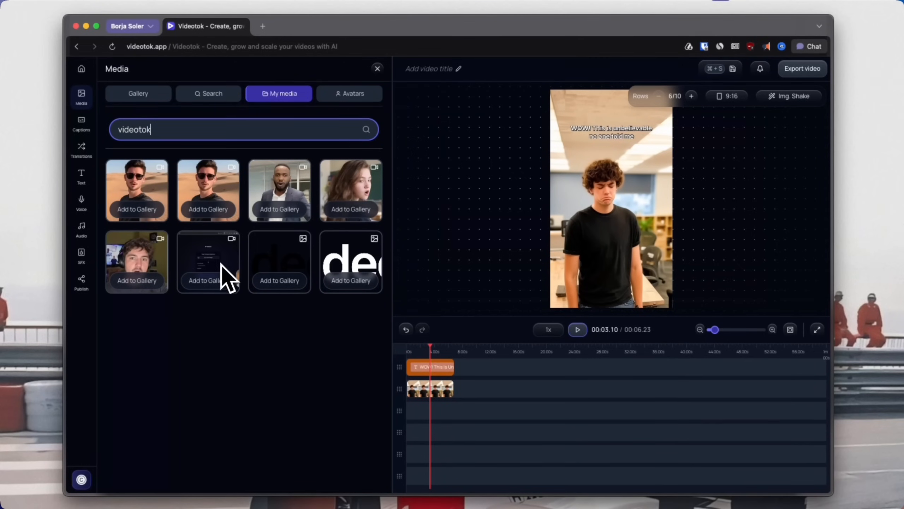
click(216, 289)
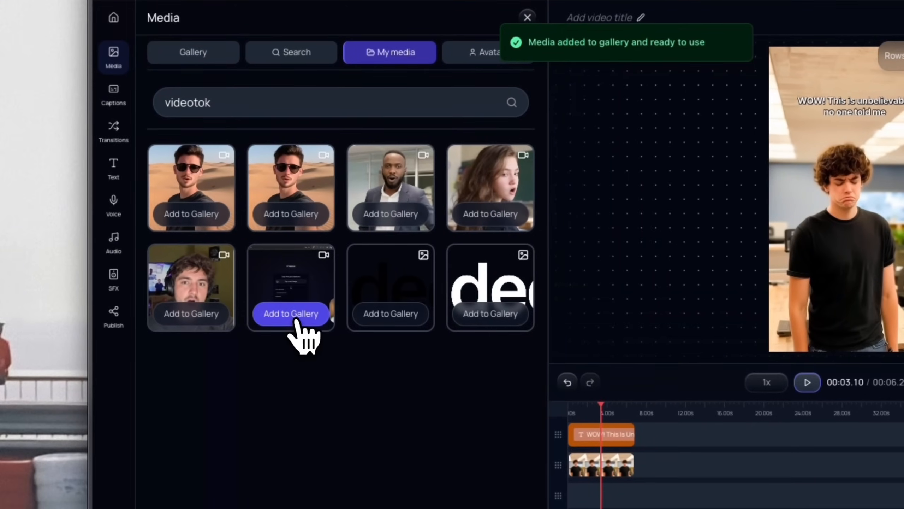
Open the added screen recording from the gallery and skim through its content
click(138, 102)
click(192, 62)
click(199, 203)
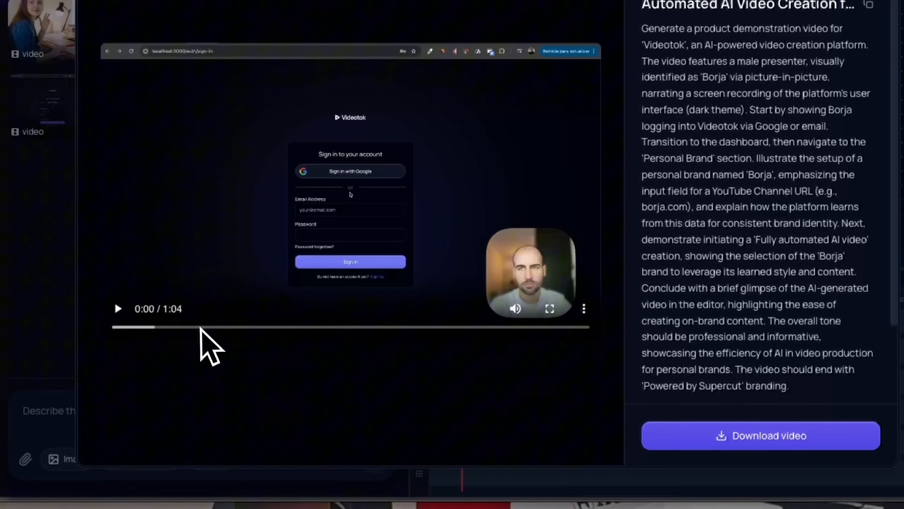
drag(199, 327, 532, 327)
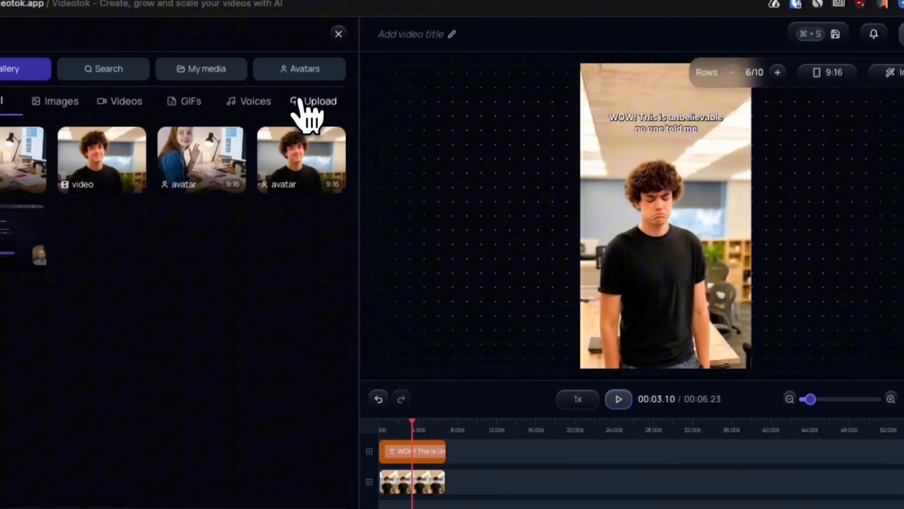
Upload two more videos to the media gallery
click(359, 46)
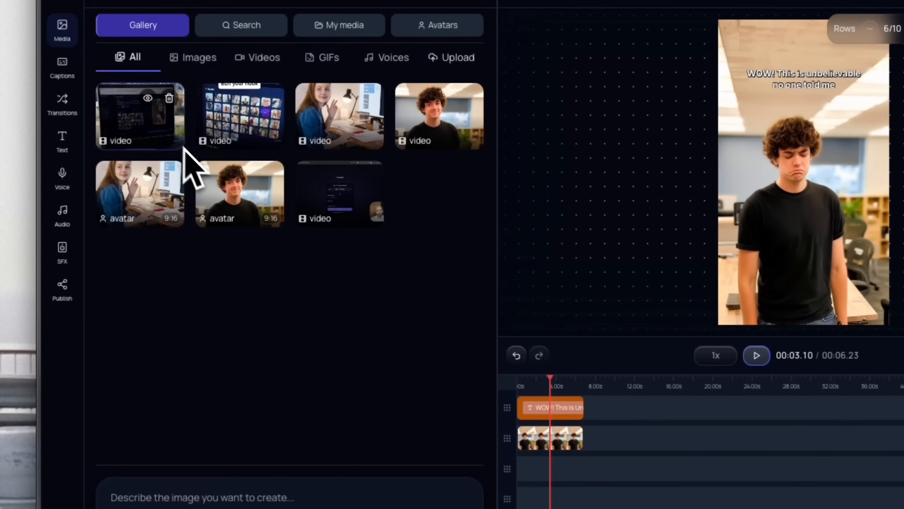
Place the first gallery video directly after the avatar clip on the timeline's second row and preview the cut between them
drag(131, 132, 641, 440)
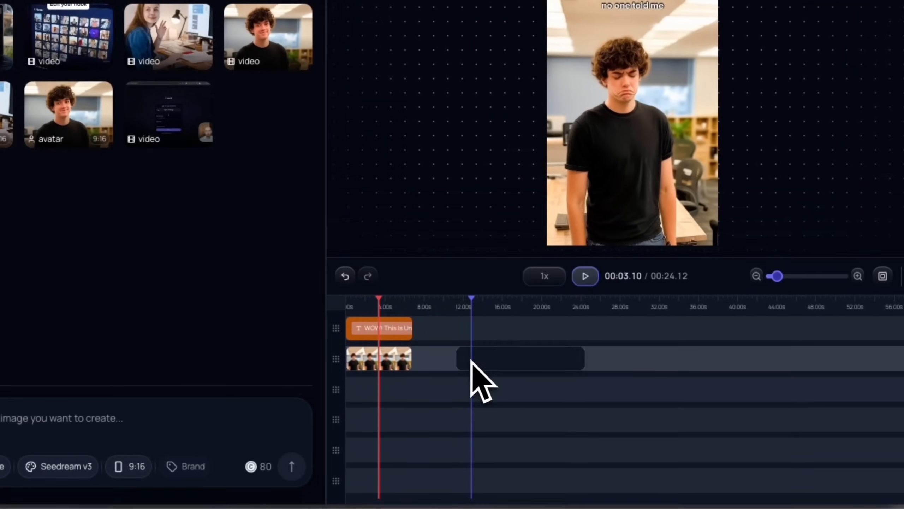
drag(512, 359, 471, 364)
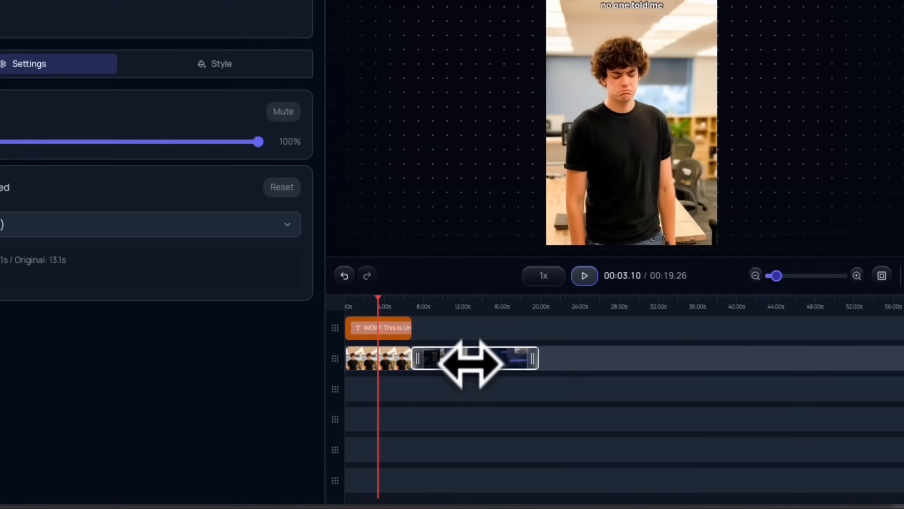
click(400, 307)
drag(398, 303, 393, 301)
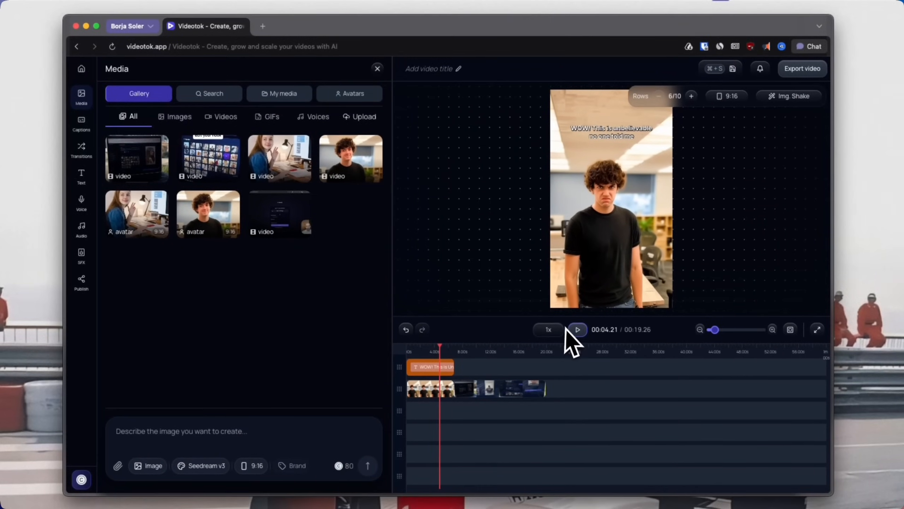
click(576, 330)
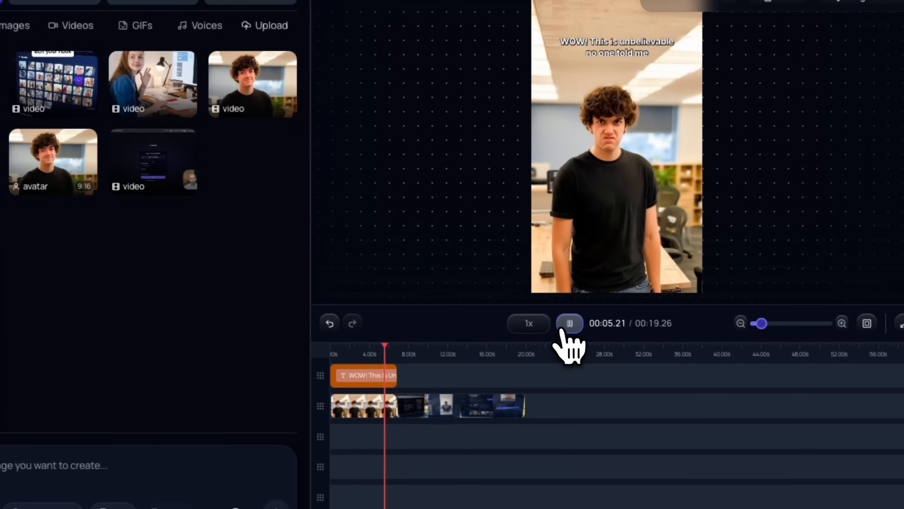
click(562, 331)
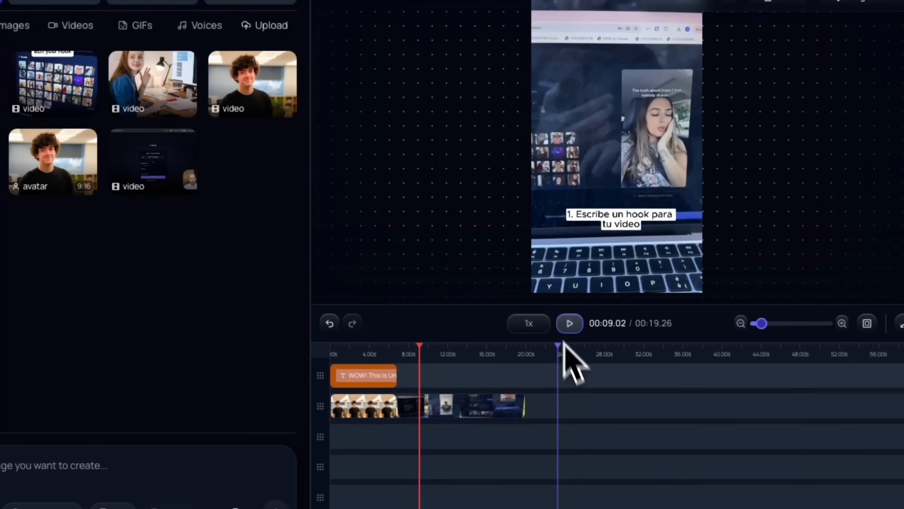
click(383, 354)
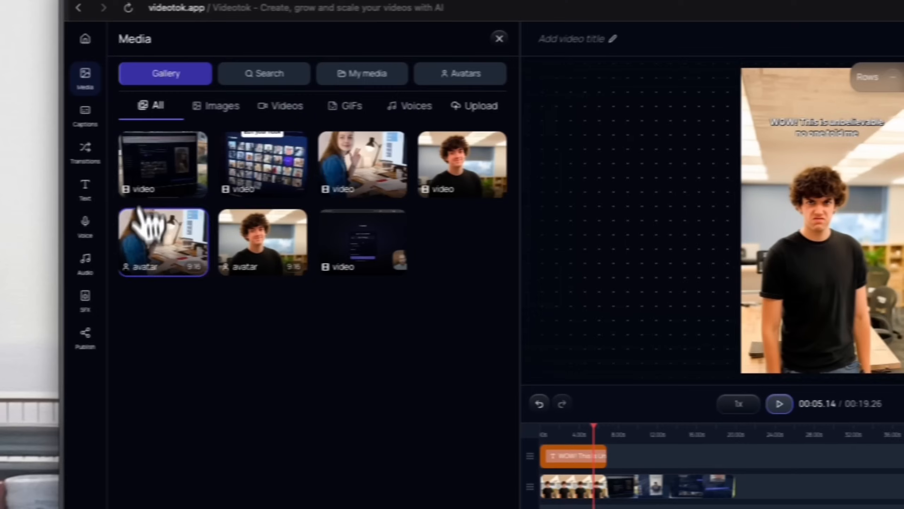
Add the "Rise and Shine" music to the timeline, split it at about 20 seconds and delete the remainder
click(119, 271)
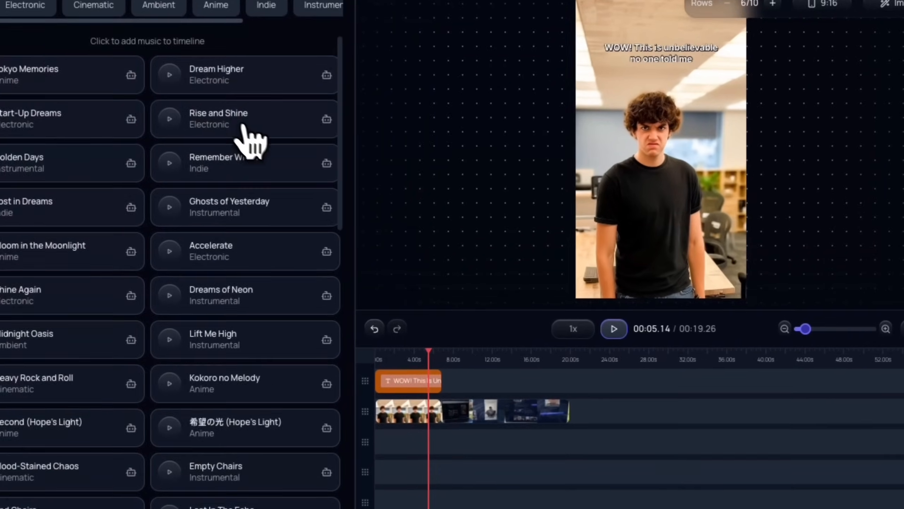
click(290, 189)
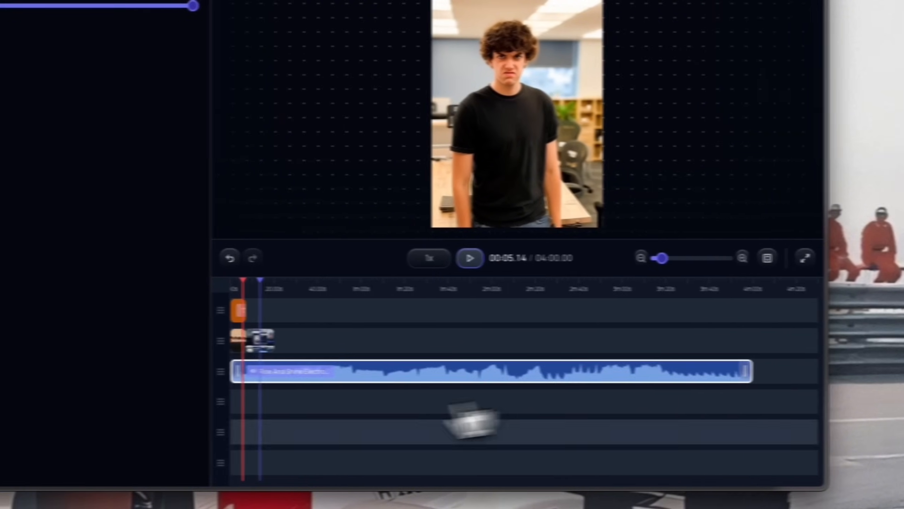
right_click(272, 367)
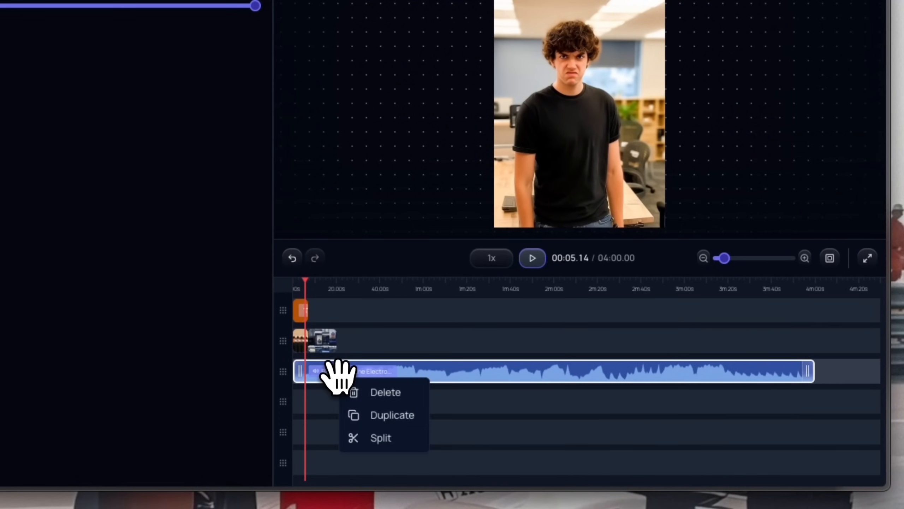
click(410, 441)
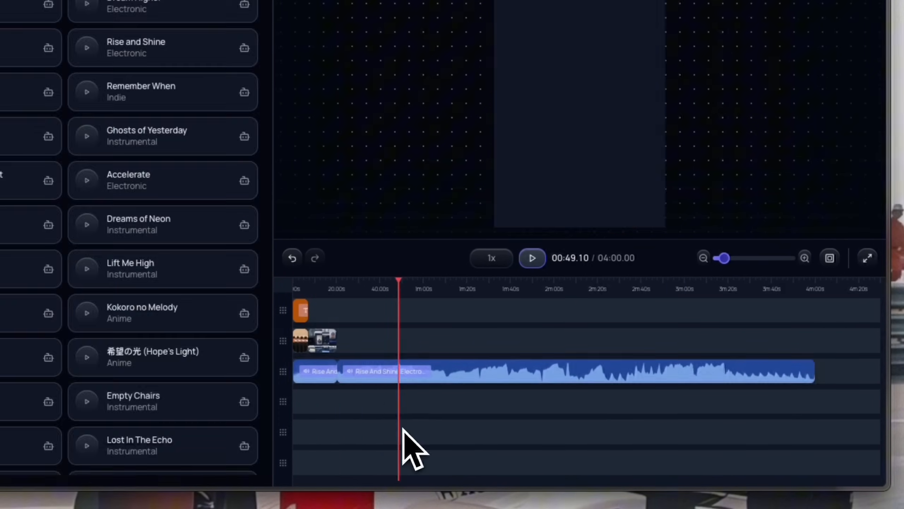
click(410, 373)
key(Delete)
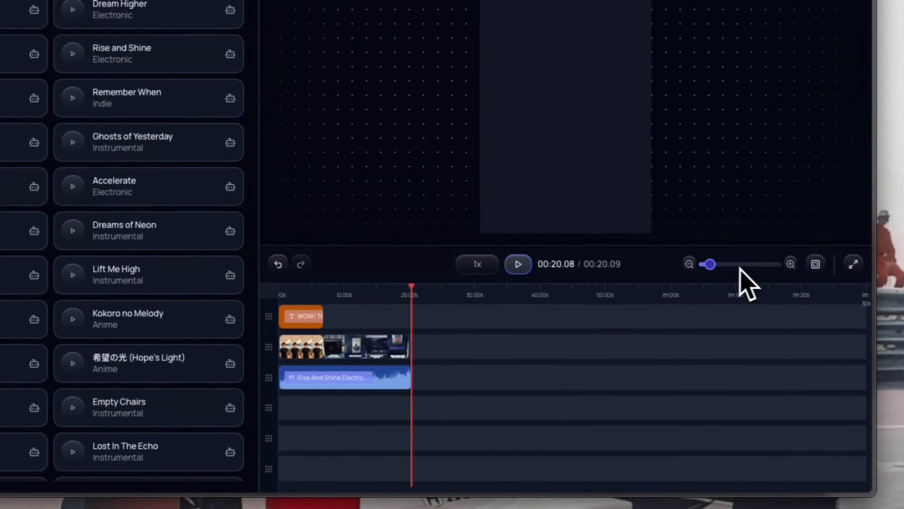
Trim the end of the music clip to line up with the end of the product demo video
click(762, 258)
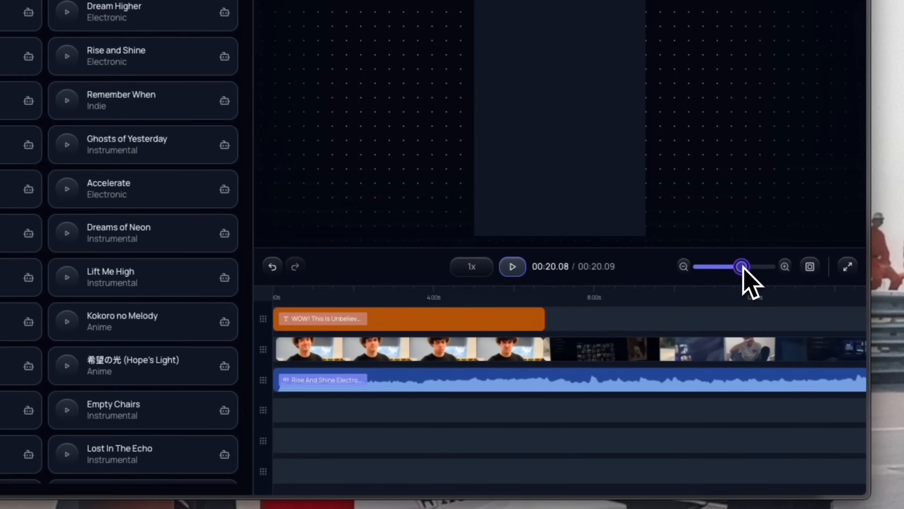
scroll(660, 336, right, 15)
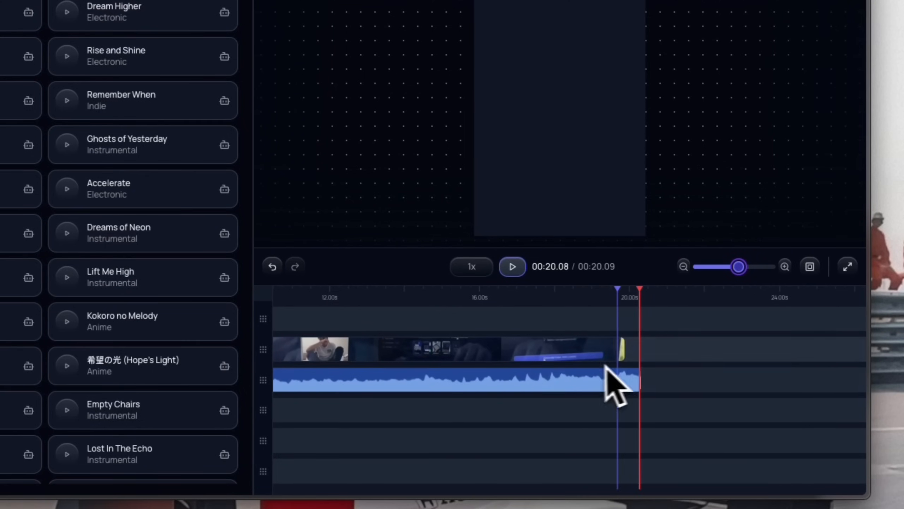
click(638, 383)
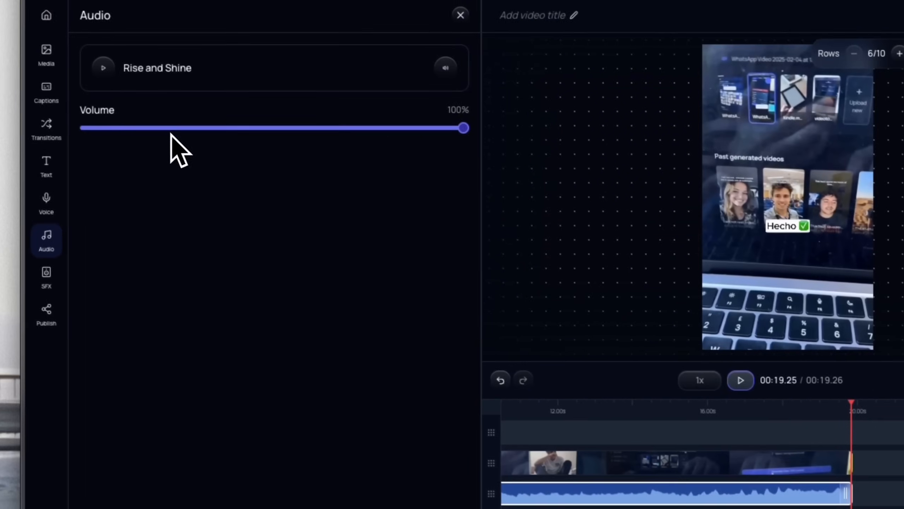
Lower the "Rise and Shine" music volume to 30%
click(175, 129)
drag(173, 132, 168, 131)
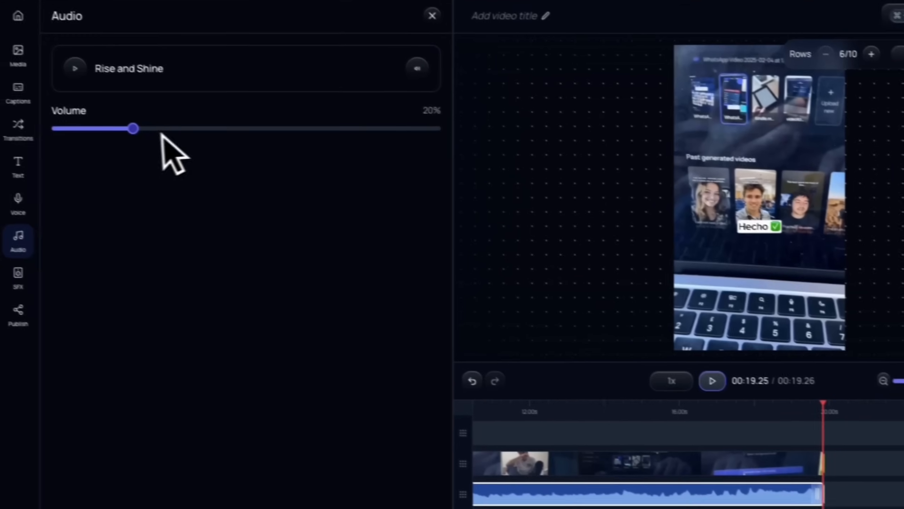
click(195, 131)
drag(185, 136, 190, 137)
Apply the Fade transition to the video
drag(675, 278, 648, 279)
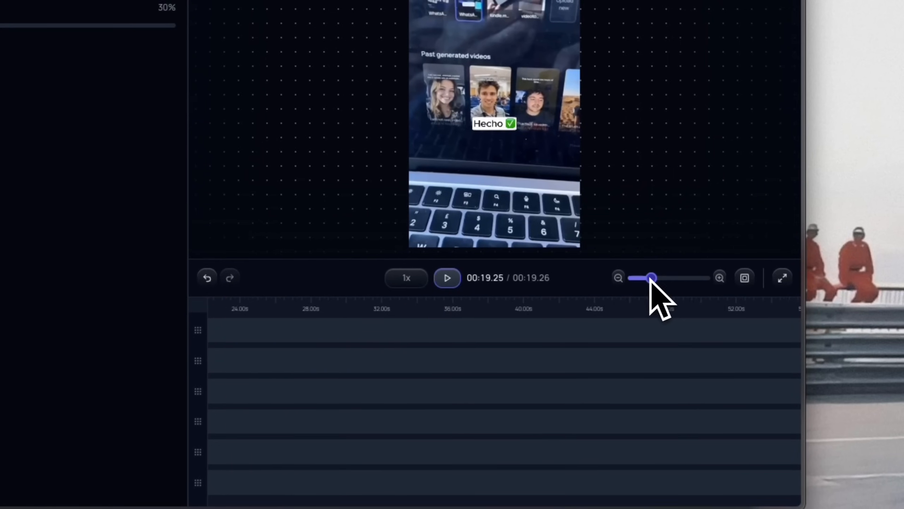
scroll(601, 362, left, 10)
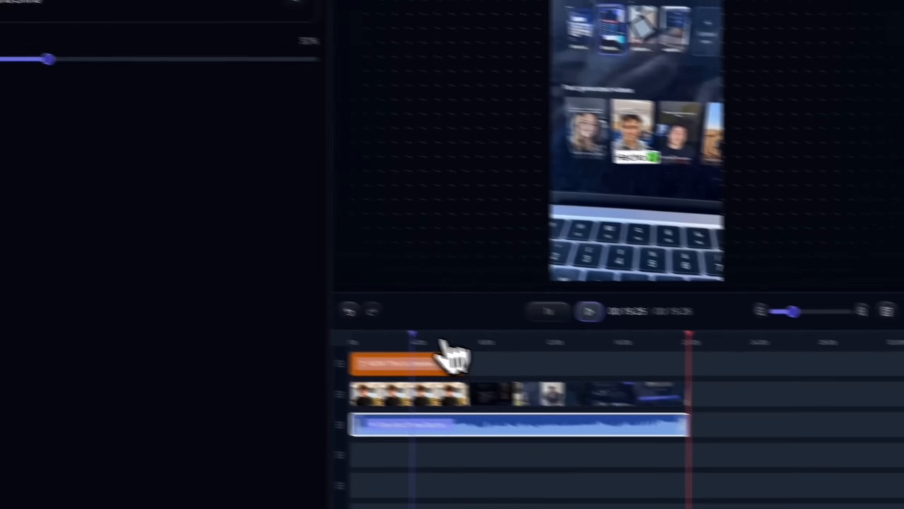
click(413, 339)
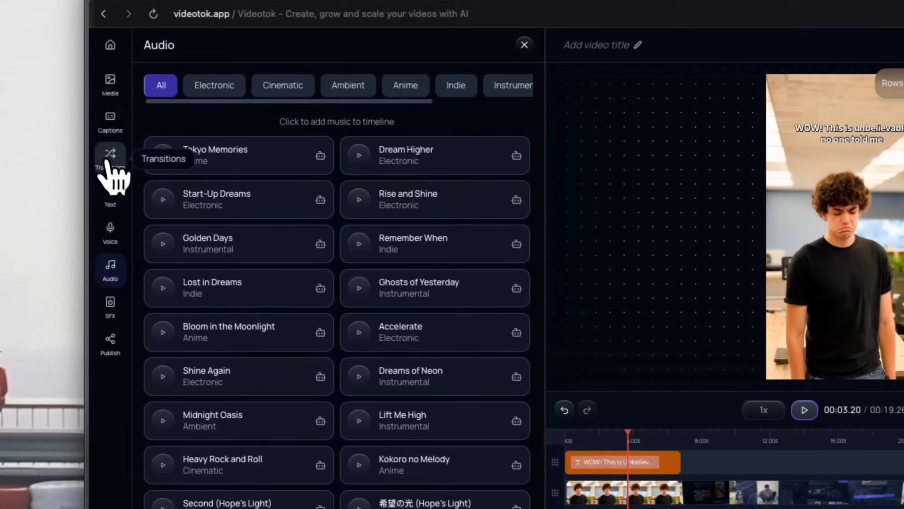
click(114, 195)
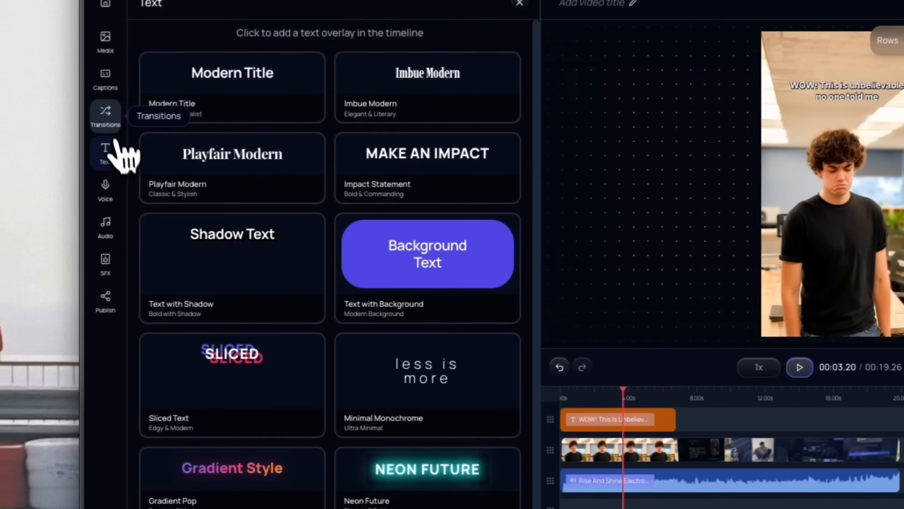
click(103, 119)
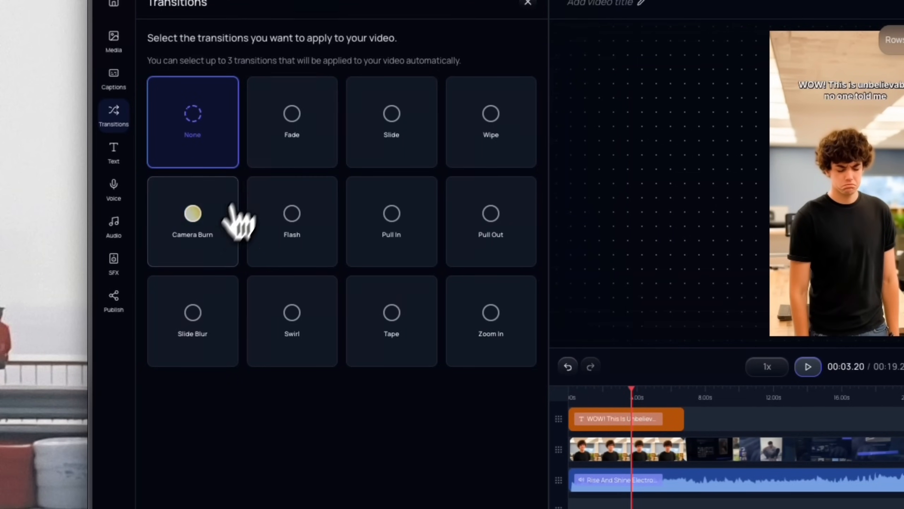
click(272, 146)
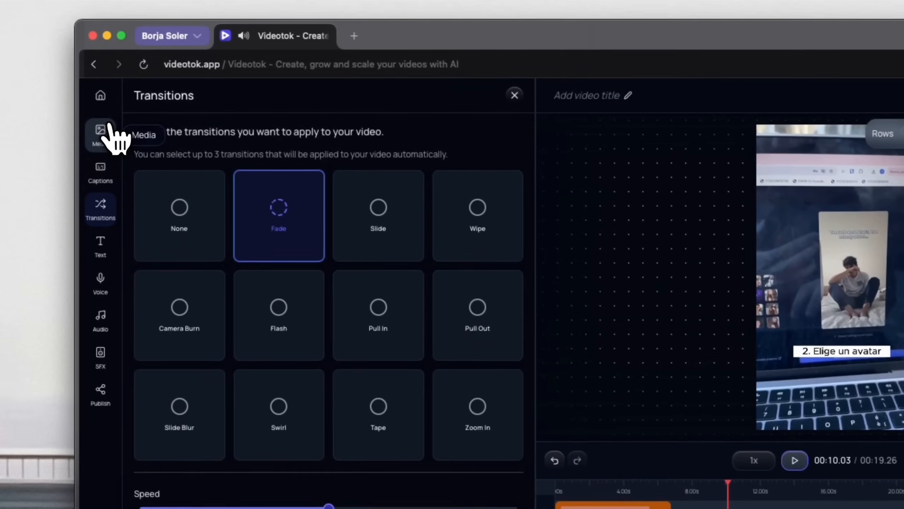
Return to the media gallery and export the finished video
click(103, 129)
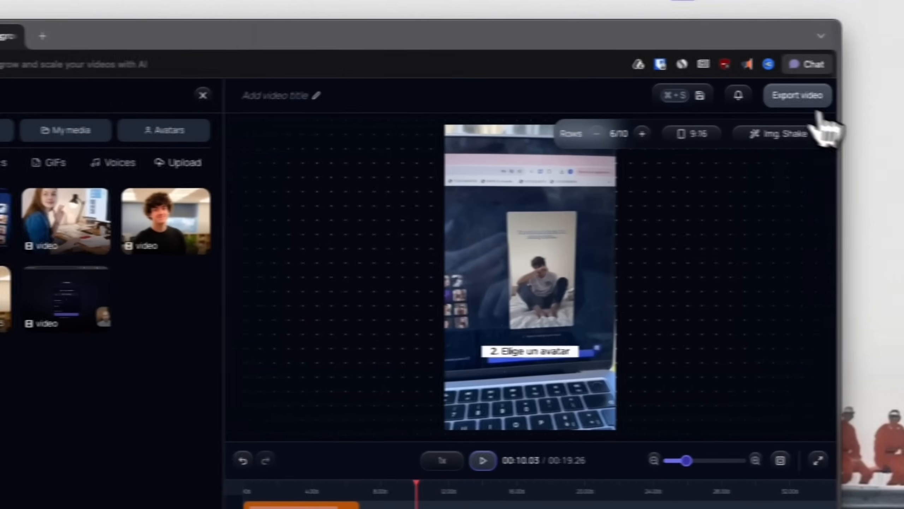
click(804, 95)
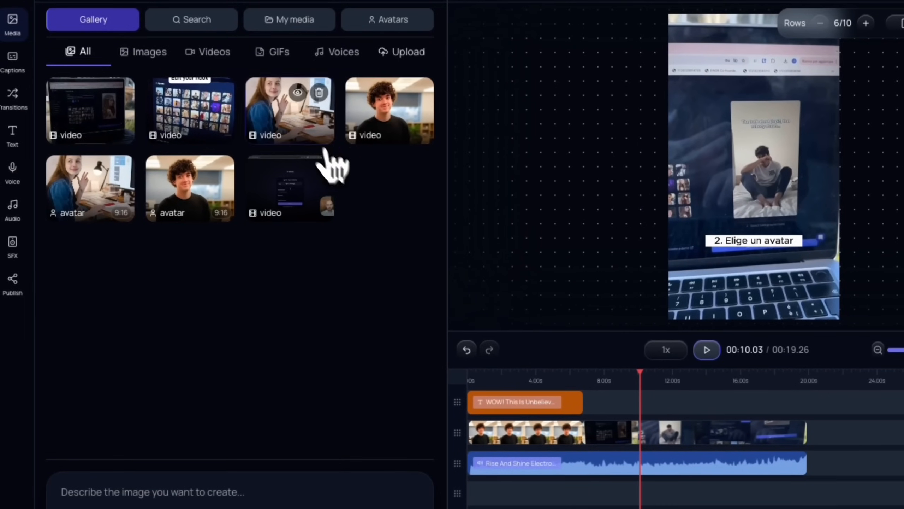
Preview the woman's shocked movement video from the gallery, replace the avatar clip on the second row with it, and check a frame
click(304, 96)
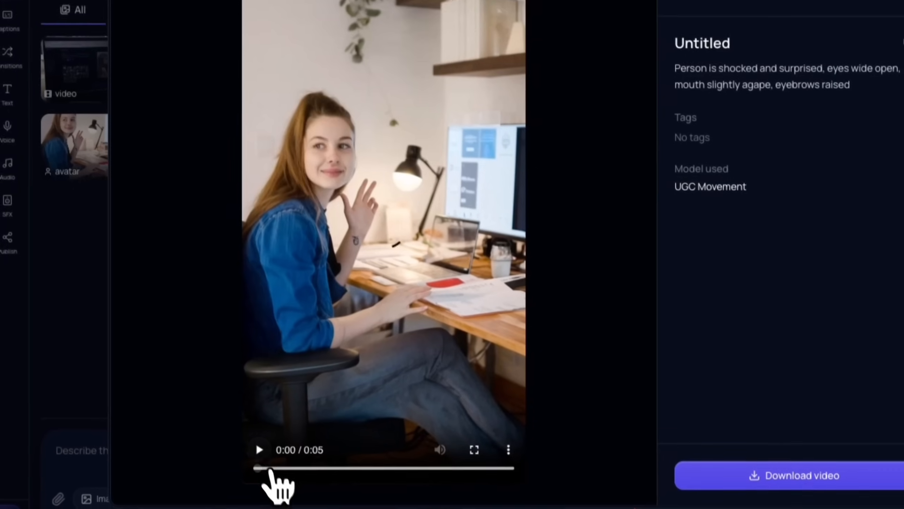
click(264, 489)
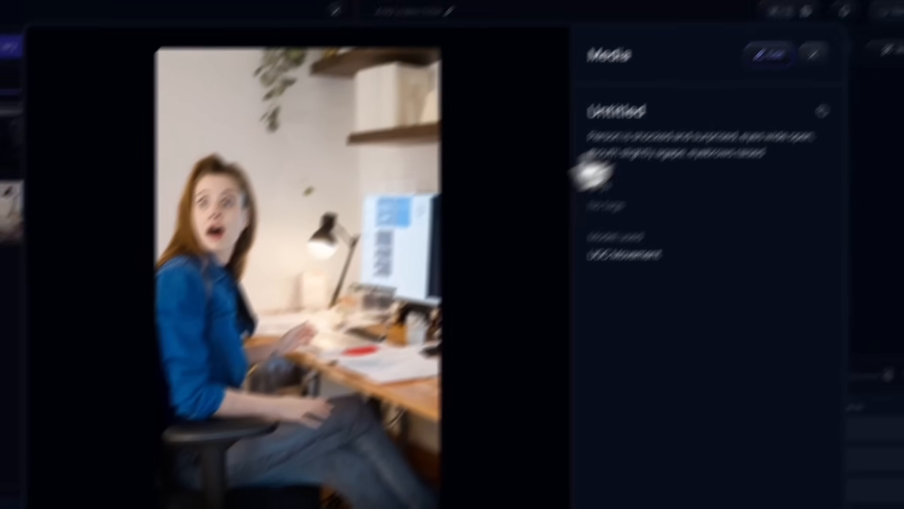
click(814, 55)
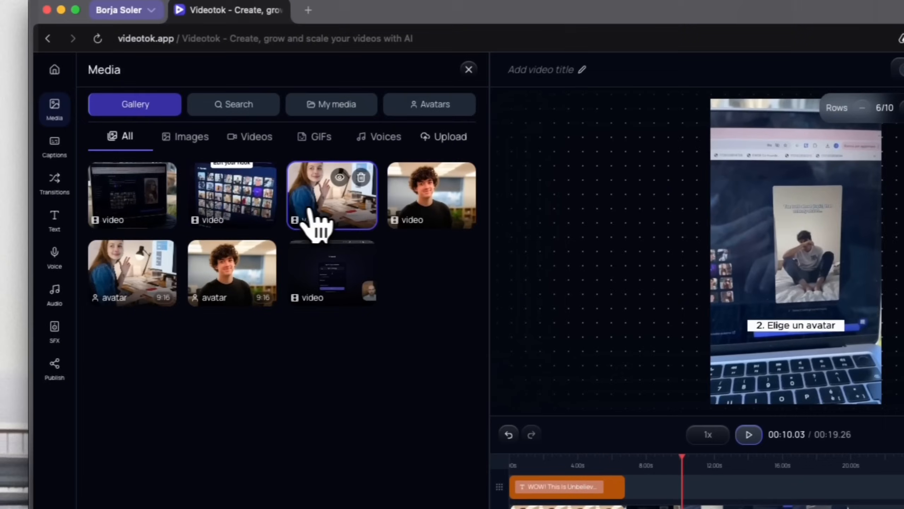
drag(326, 221, 571, 508)
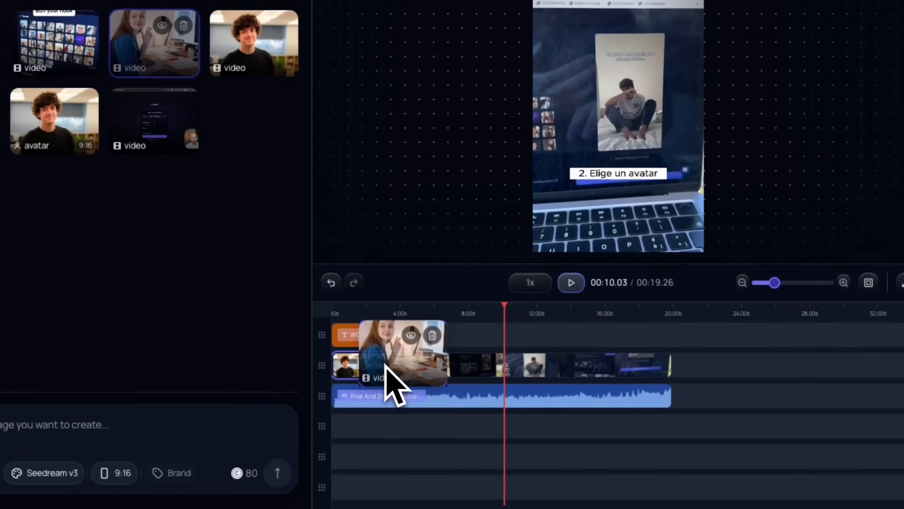
drag(386, 365, 387, 365)
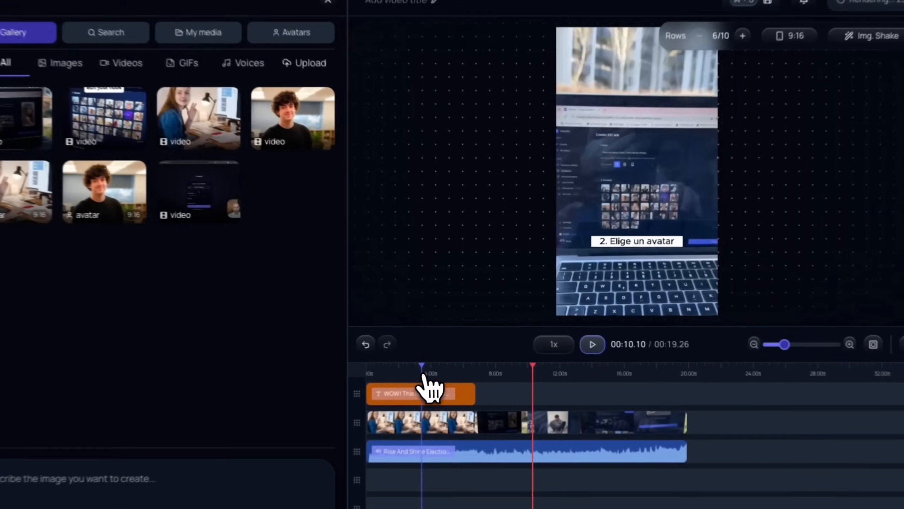
click(446, 351)
click(444, 370)
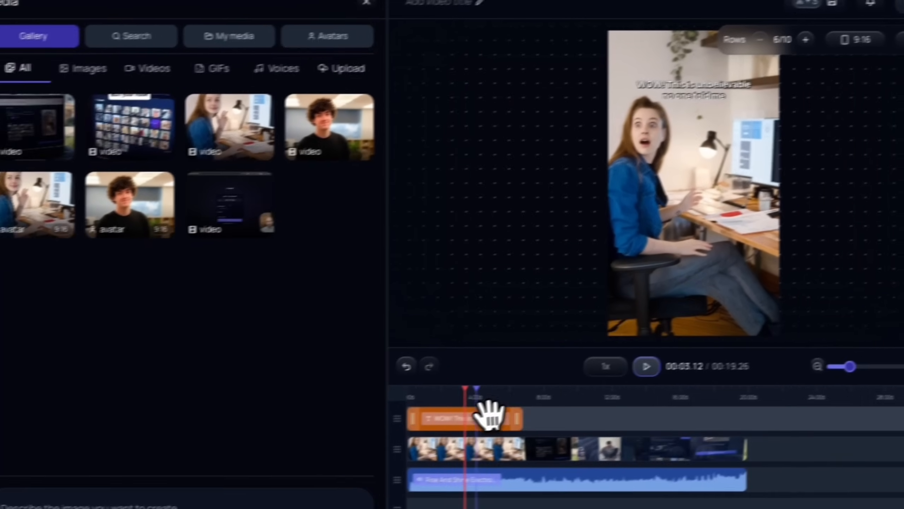
Replace the existing text overlay with a Background Text overlay that extends to the end of the avatar clip
click(341, 443)
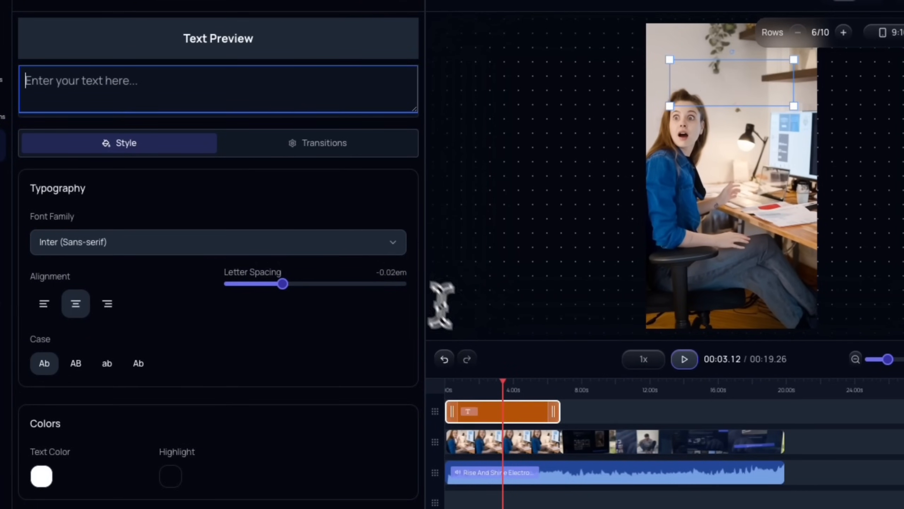
click(622, 419)
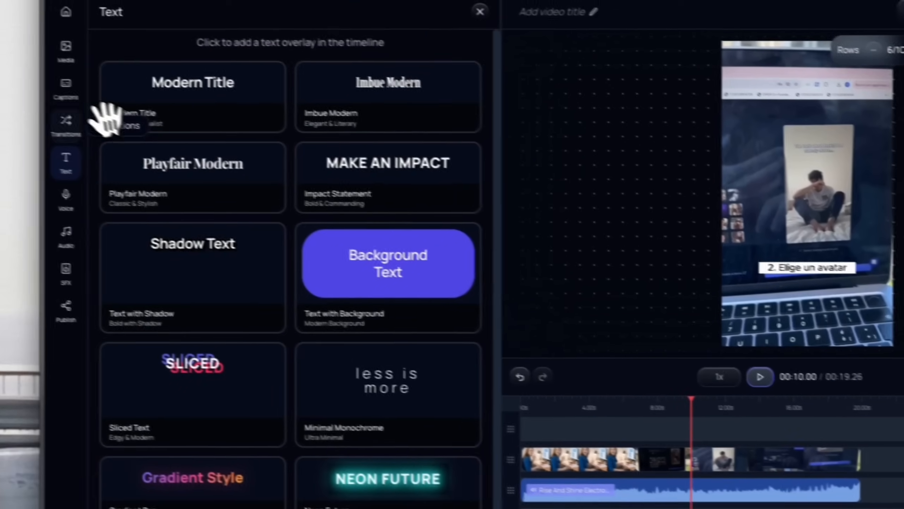
click(312, 246)
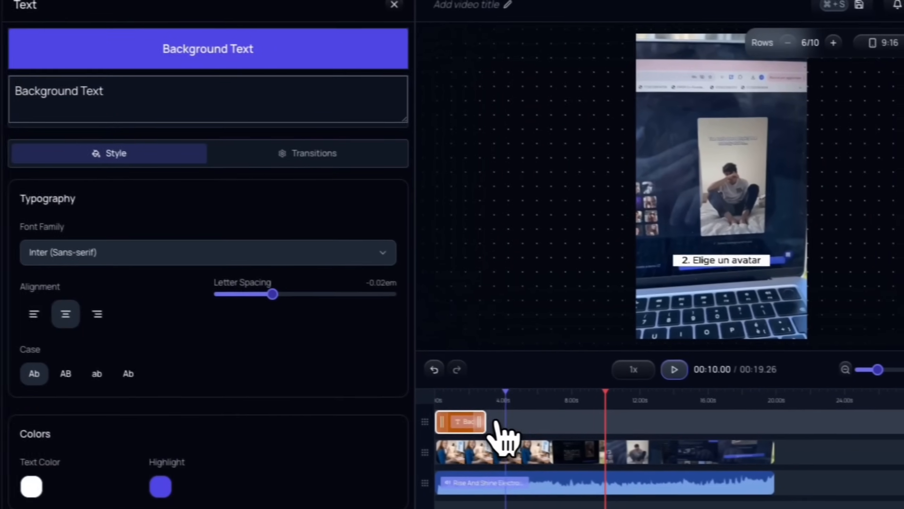
drag(468, 420, 530, 420)
Set the new overlay's text to "WOW! This is unbelievable no one told me"
click(130, 103)
key(super+a)
text(WOW! This is unbelievable no one told me)
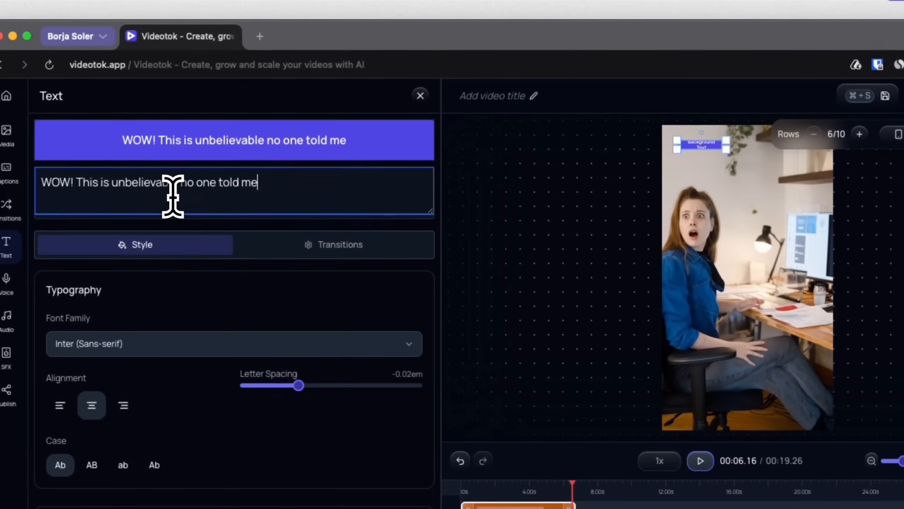
Enlarge the Background Text overlay so its text spans most of the video frame's upper part
drag(724, 155, 809, 200)
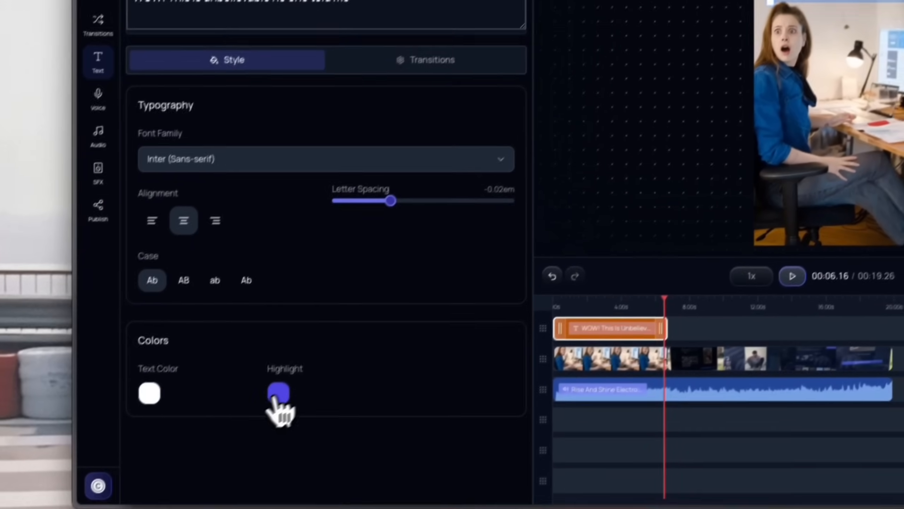
View the overlay's highlight colour choices, try the Merriweather (Serif) font on its text, and restore the Inter (Sans-serif) font
click(280, 398)
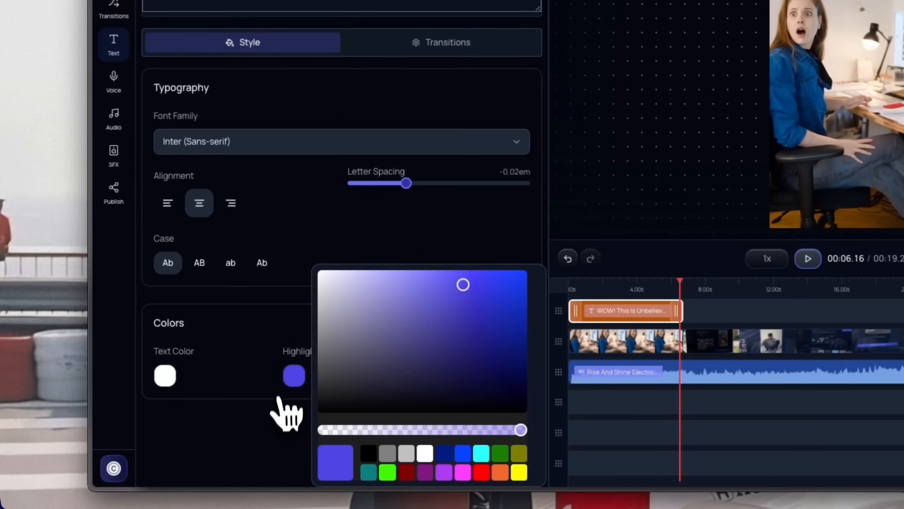
click(294, 377)
click(242, 142)
click(230, 208)
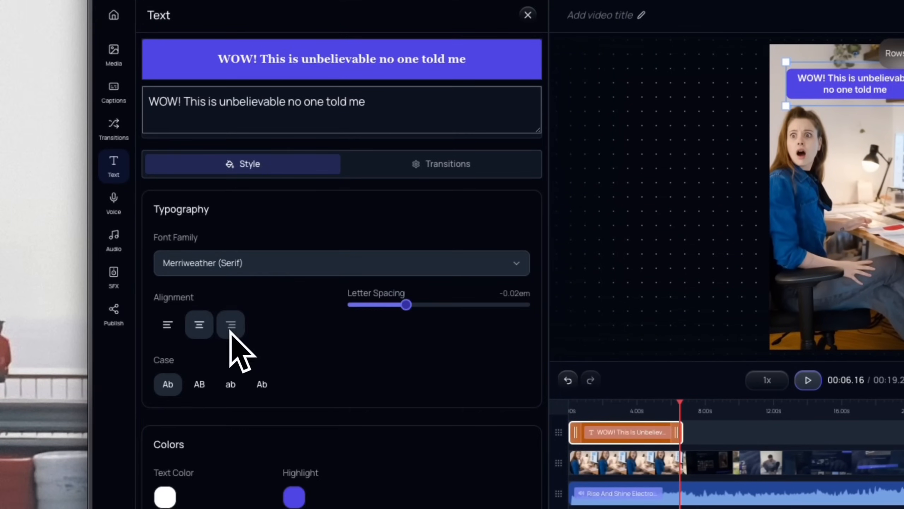
click(229, 268)
click(228, 295)
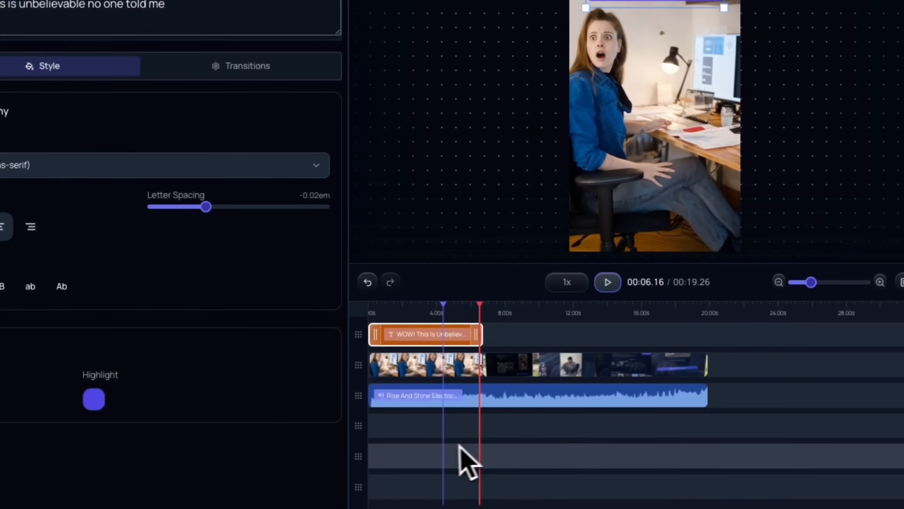
Replace the product demo clip on the second row with the gallery's "Edit your hook" laptop footage and check frames
click(501, 478)
click(56, 79)
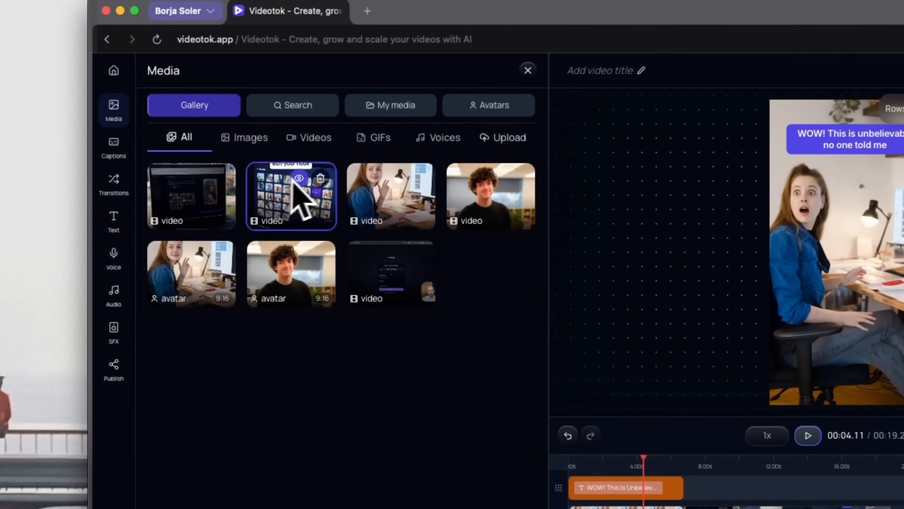
drag(277, 200, 758, 507)
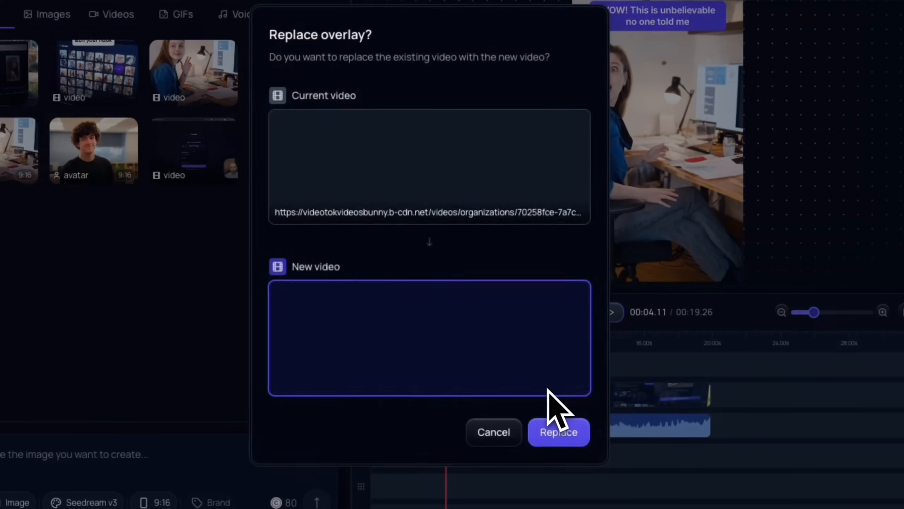
click(557, 431)
click(556, 427)
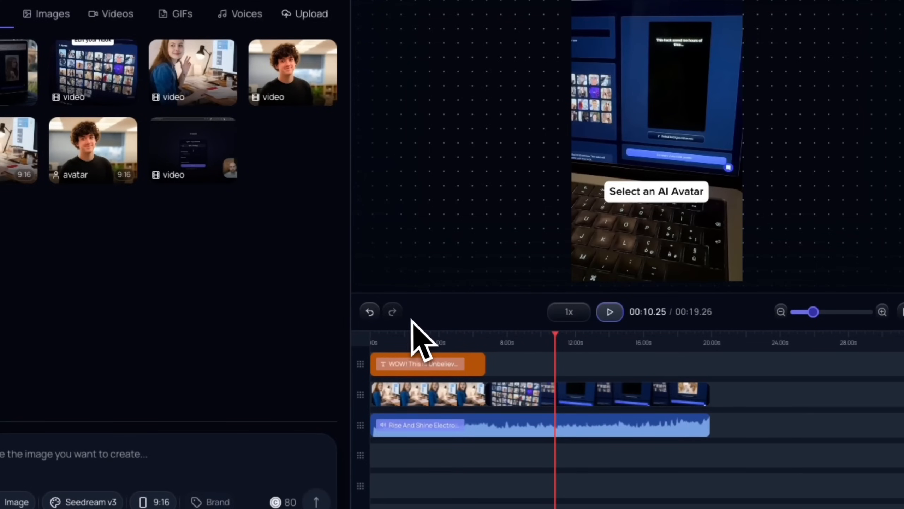
click(423, 347)
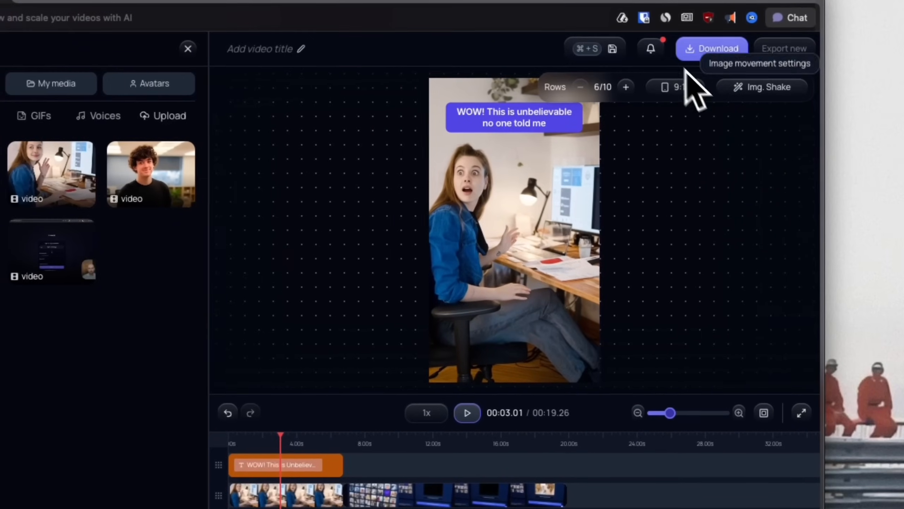
Export the changed video as a new version and preview the timeline into the demo clip
click(783, 50)
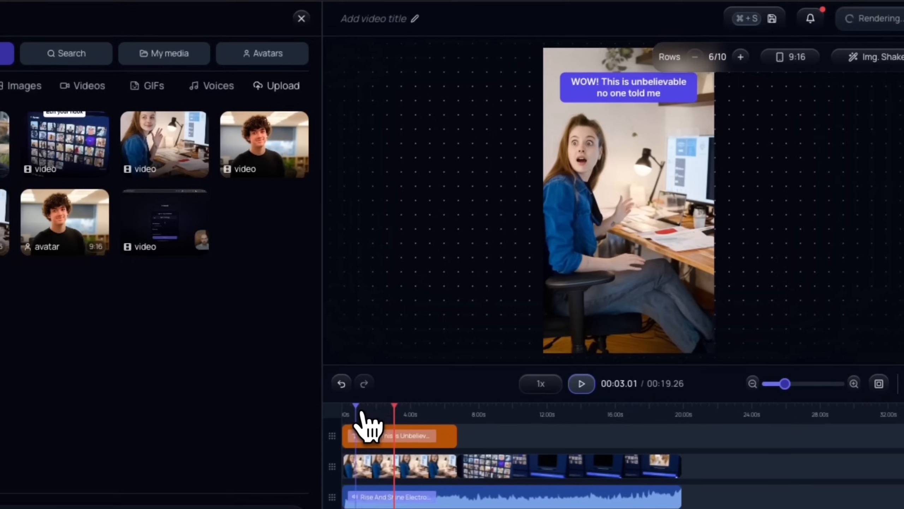
click(240, 436)
click(583, 383)
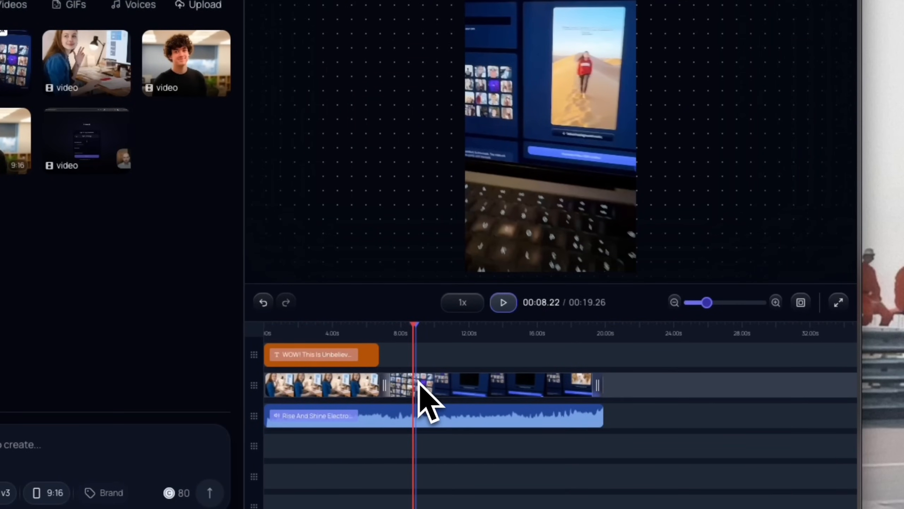
Shorten the avatar clip and its text overlay to about 3 seconds and move the demo clip earlier behind them
click(734, 302)
drag(731, 296, 740, 297)
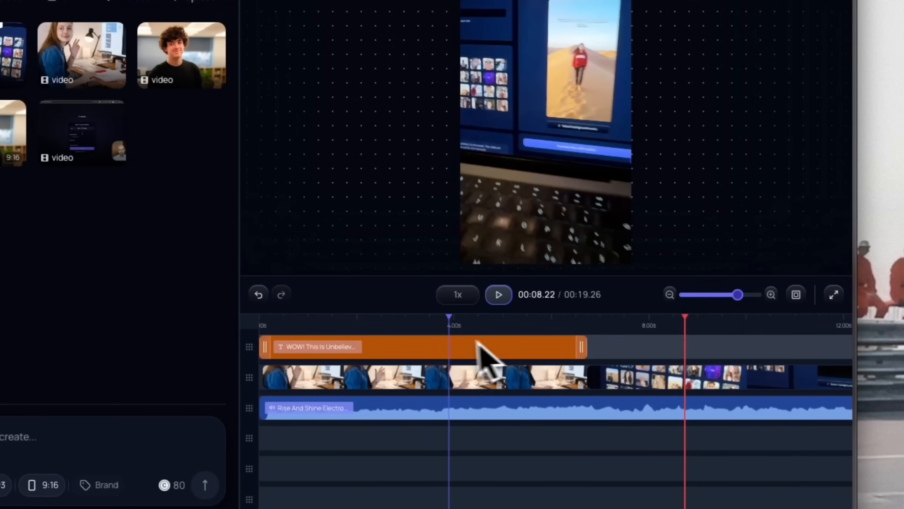
click(580, 340)
click(455, 339)
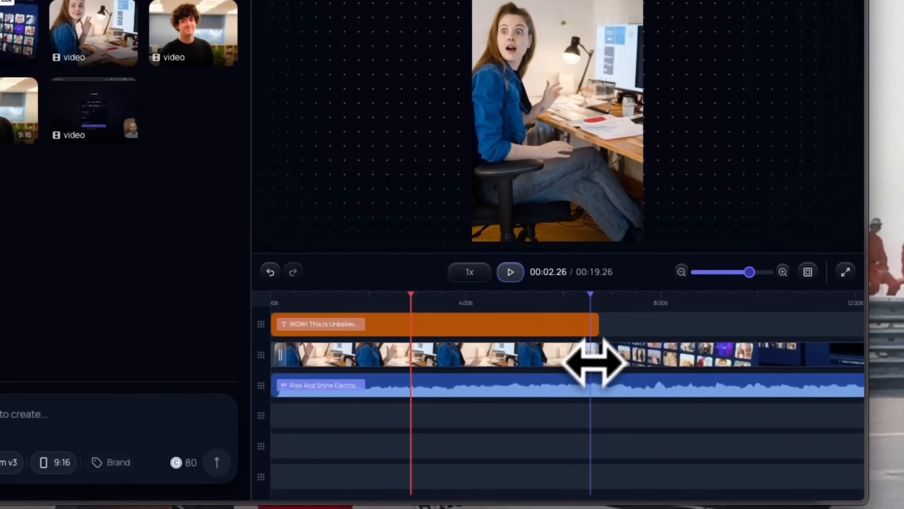
click(481, 375)
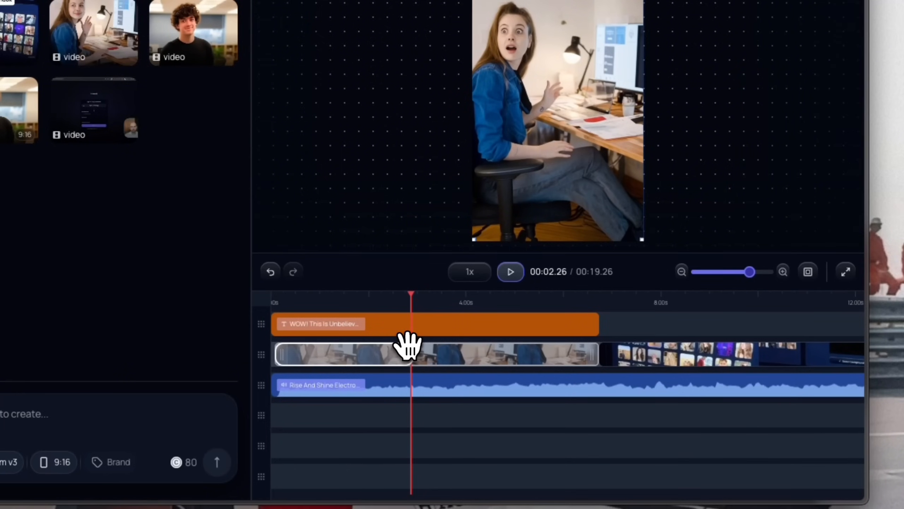
drag(408, 345, 412, 345)
drag(594, 325, 411, 326)
drag(665, 354, 483, 350)
click(483, 351)
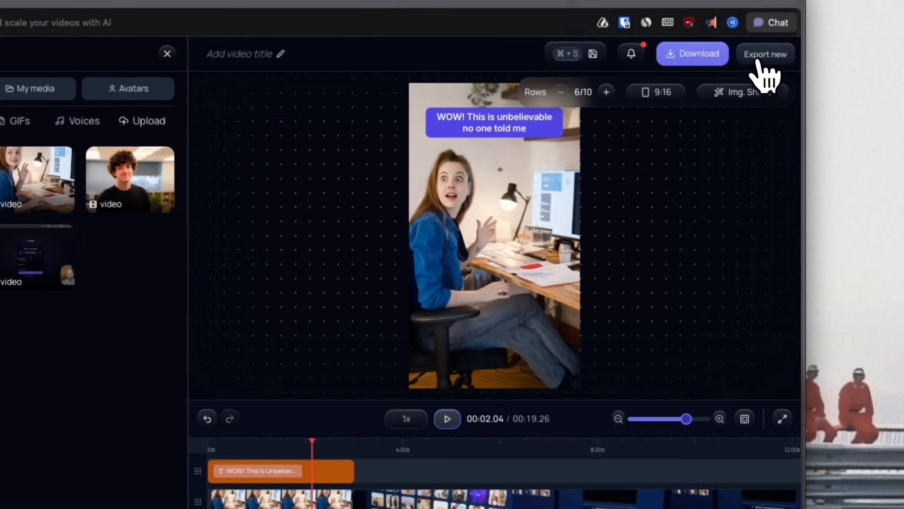
Export the shortened video as a new version and browse the avatar library while it renders
click(758, 59)
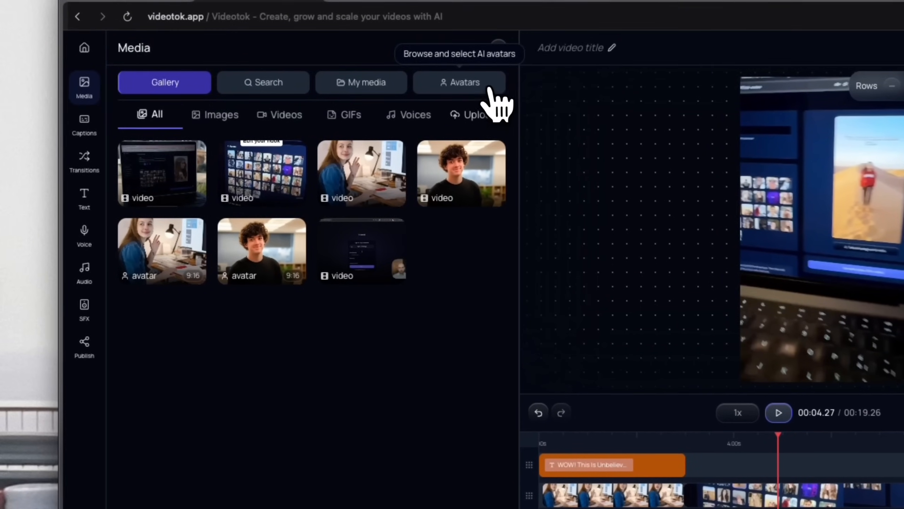
click(494, 101)
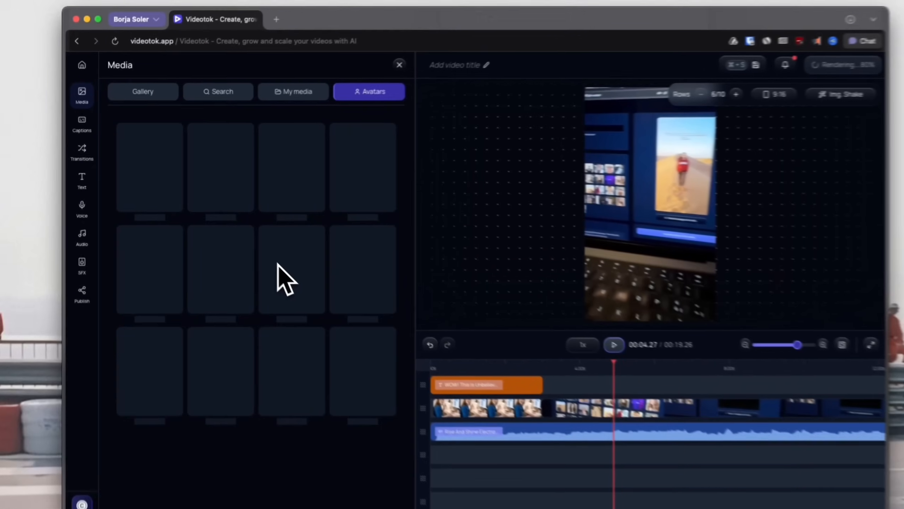
scroll(381, 372, down, 8)
scroll(295, 301, up, 5)
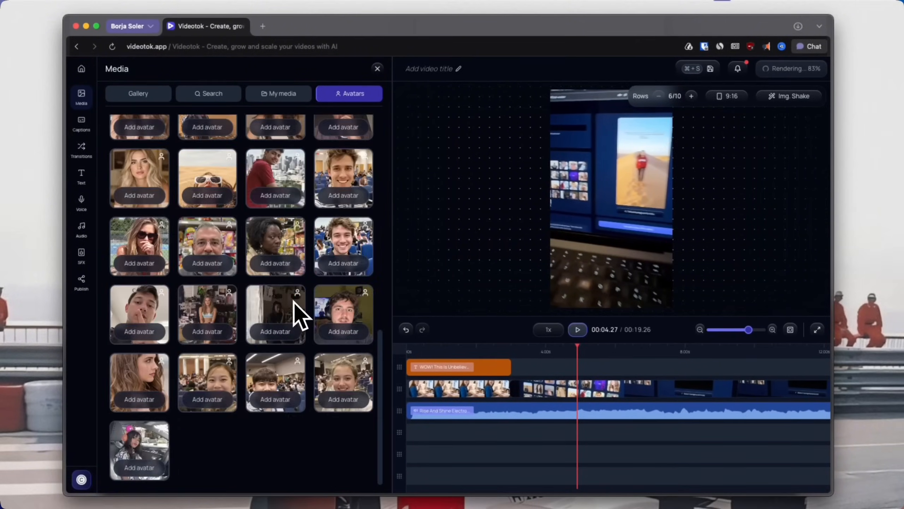
click(80, 98)
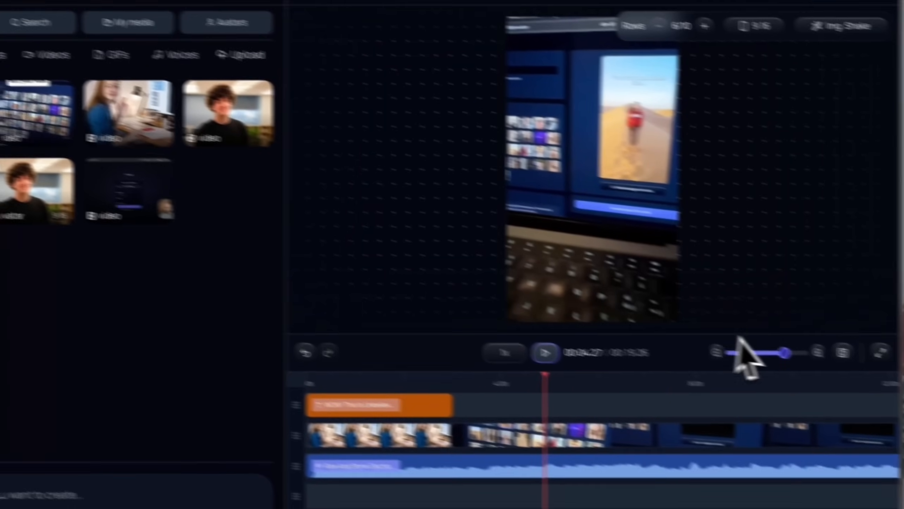
drag(687, 326, 663, 327)
click(728, 438)
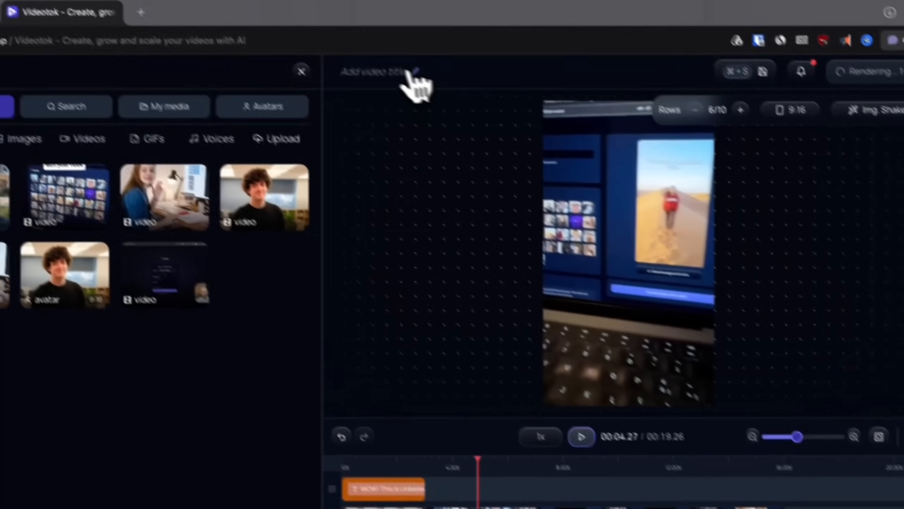
Title the video "ugc avatars avatars"
click(402, 71)
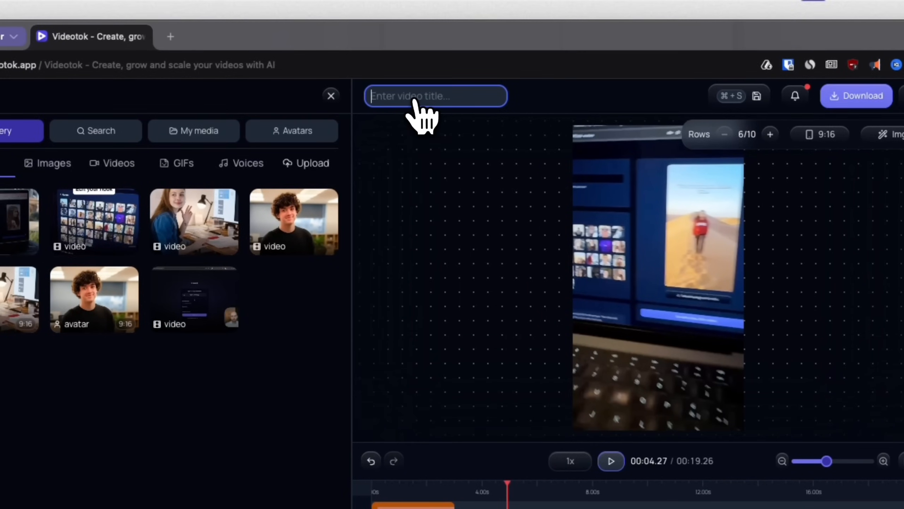
text(ugc avatars)
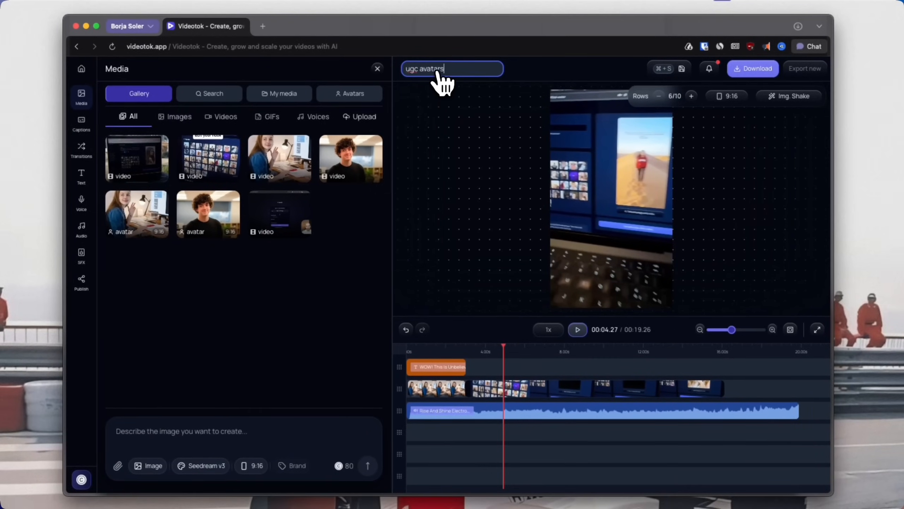
text( avatars)
key(Return)
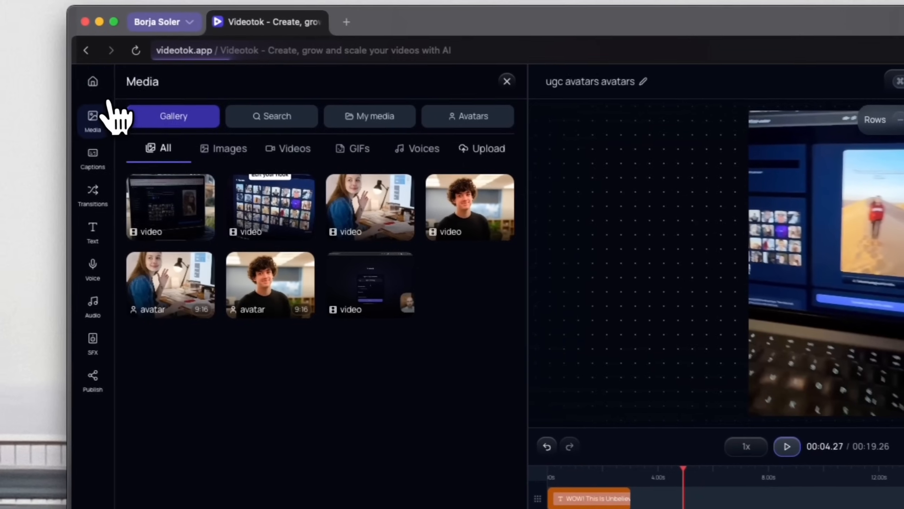
Leave the editor, view the list of all videos, and start a new empty video project
click(106, 93)
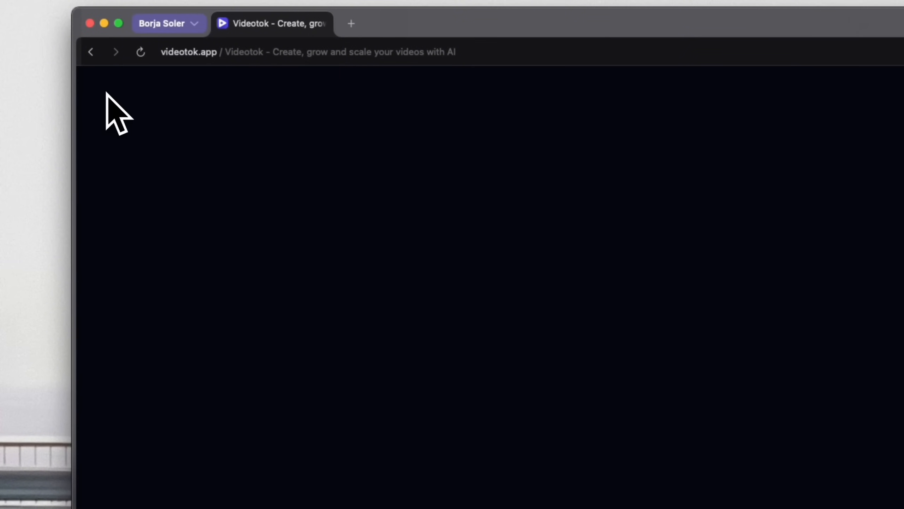
click(161, 166)
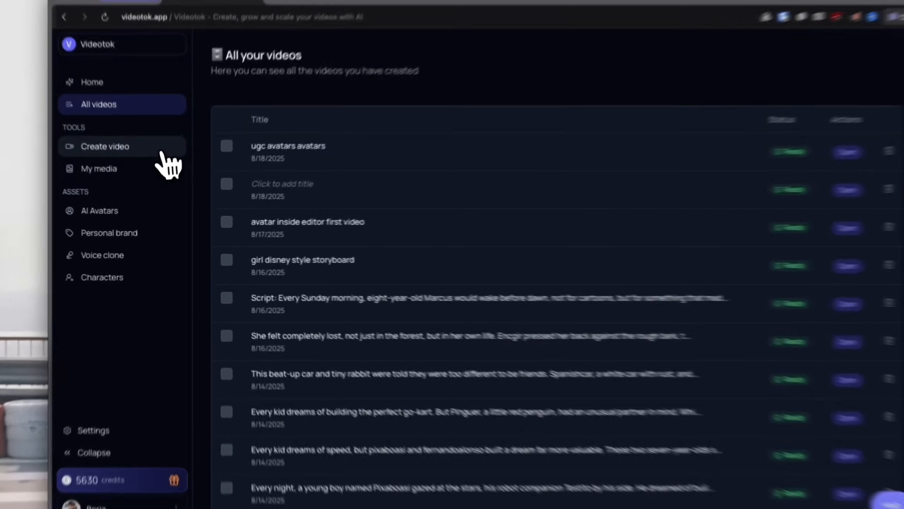
click(160, 160)
click(663, 352)
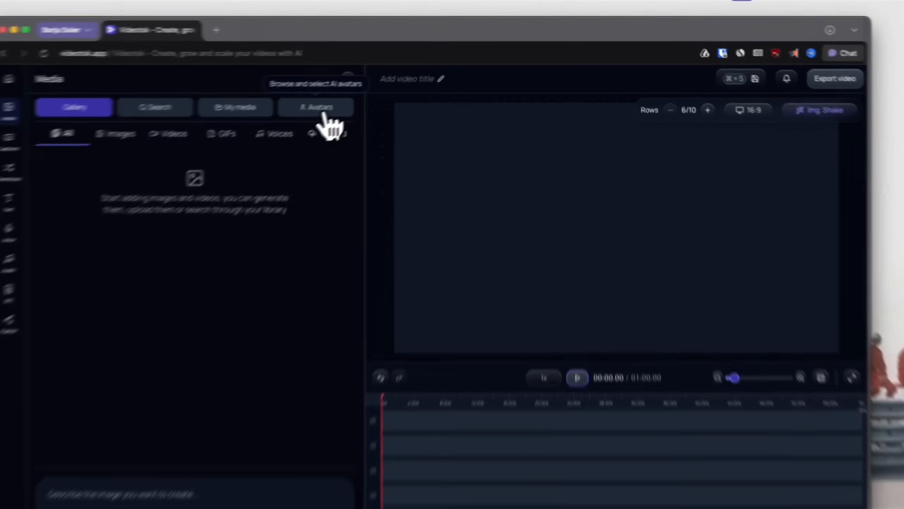
Add the curly-haired young man's avatar to the new project's gallery and attach it to the generation prompt
click(356, 98)
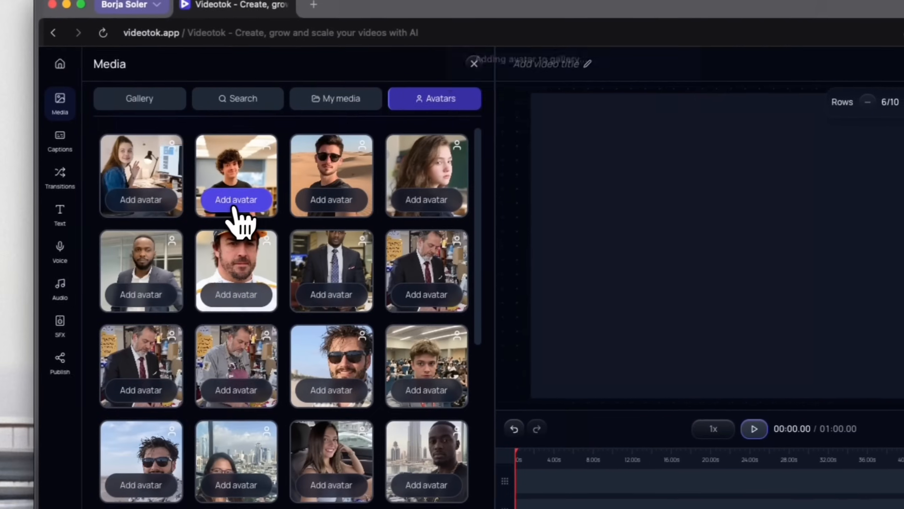
click(62, 234)
click(146, 102)
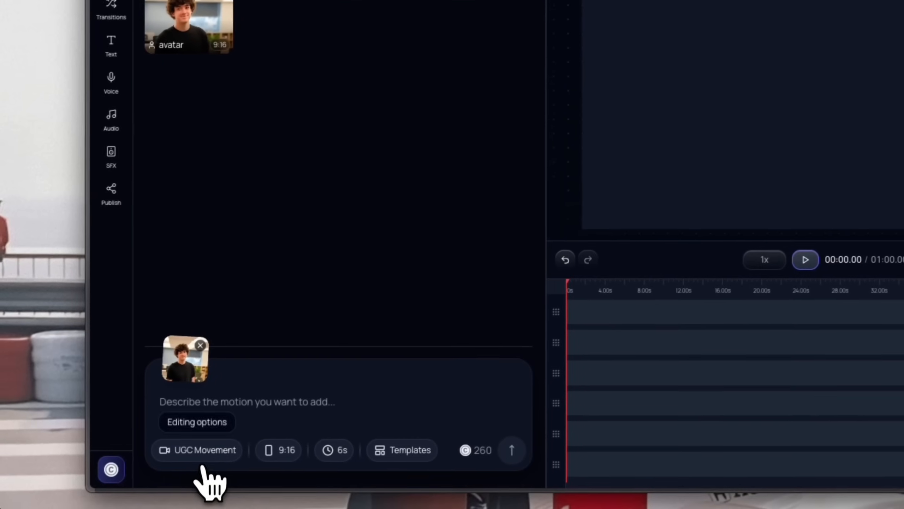
Set the avatar's transform type to Speaking Avatar with the Cheaper model quality
click(211, 457)
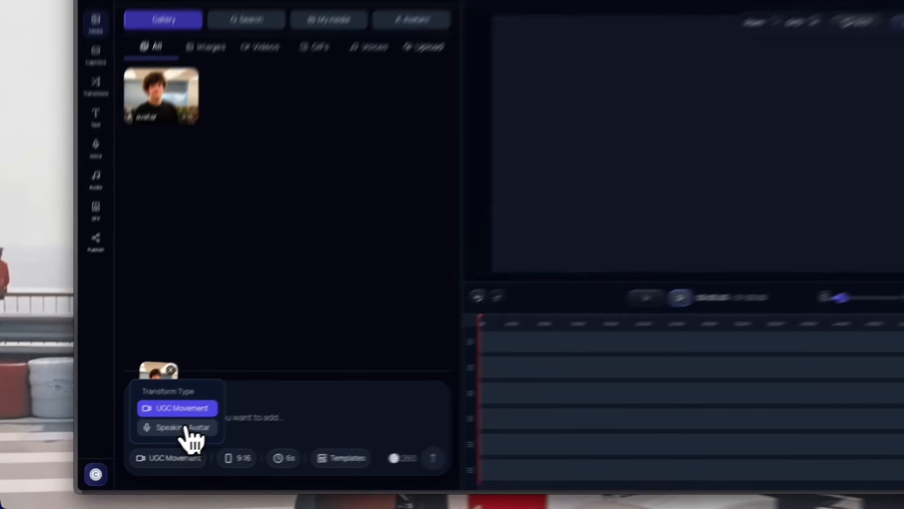
click(159, 439)
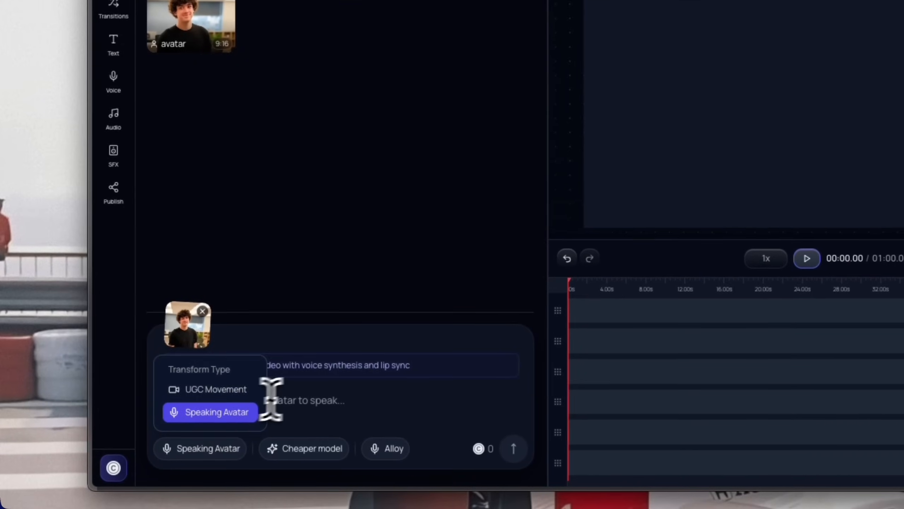
click(284, 450)
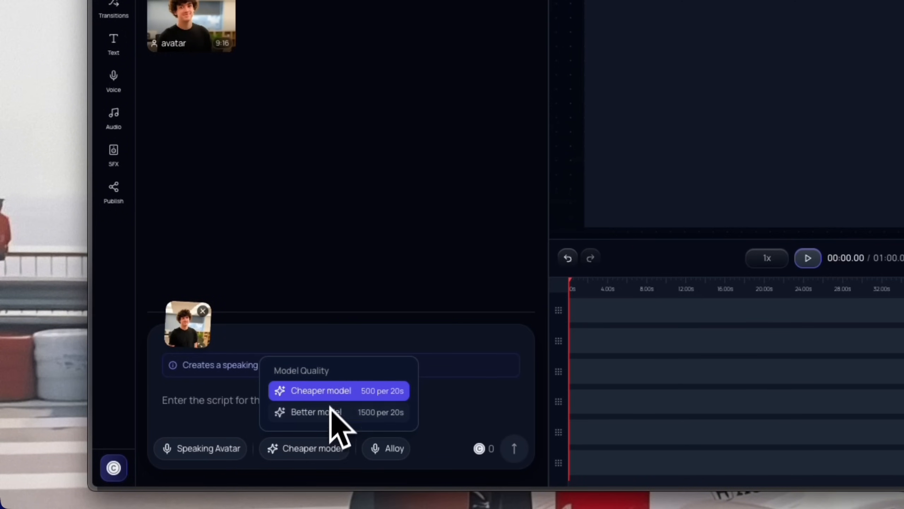
click(388, 391)
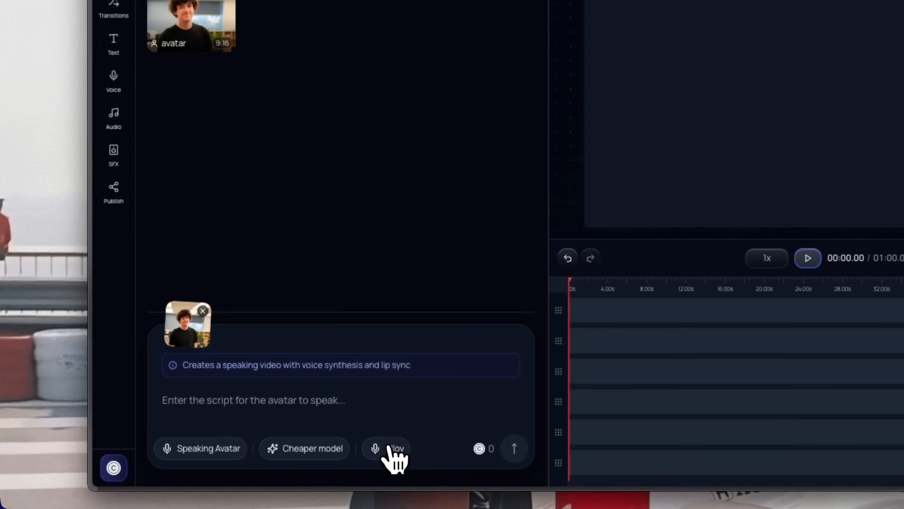
Browse the voices available for the speaking avatar and search them for "spanish"
click(389, 449)
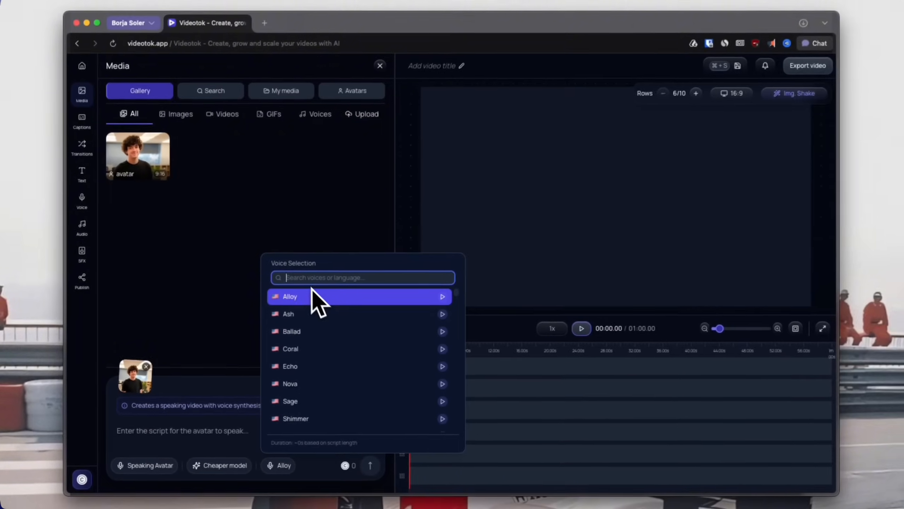
scroll(440, 310, down, 5)
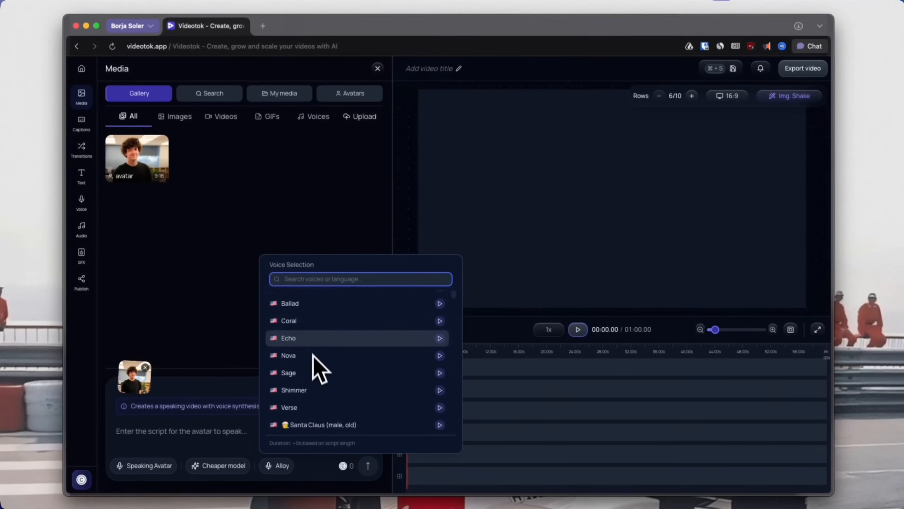
scroll(315, 363, down, 10)
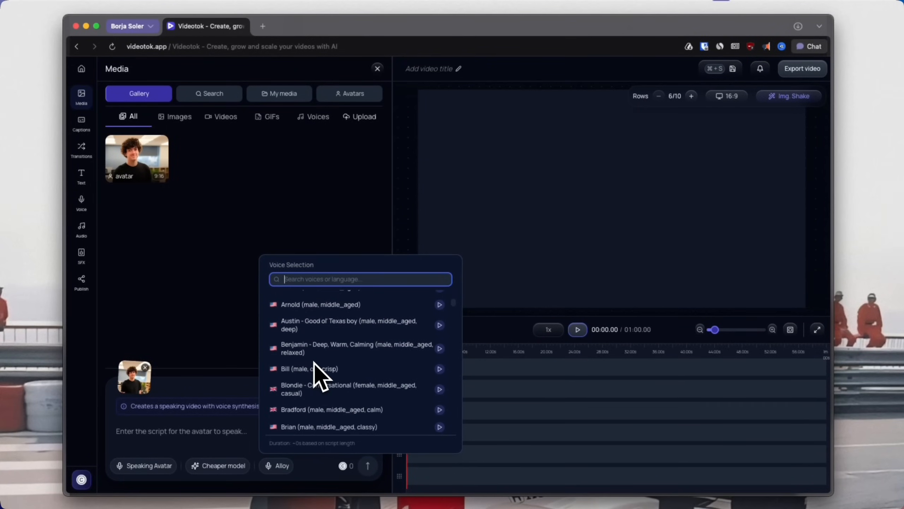
scroll(315, 363, down, 10)
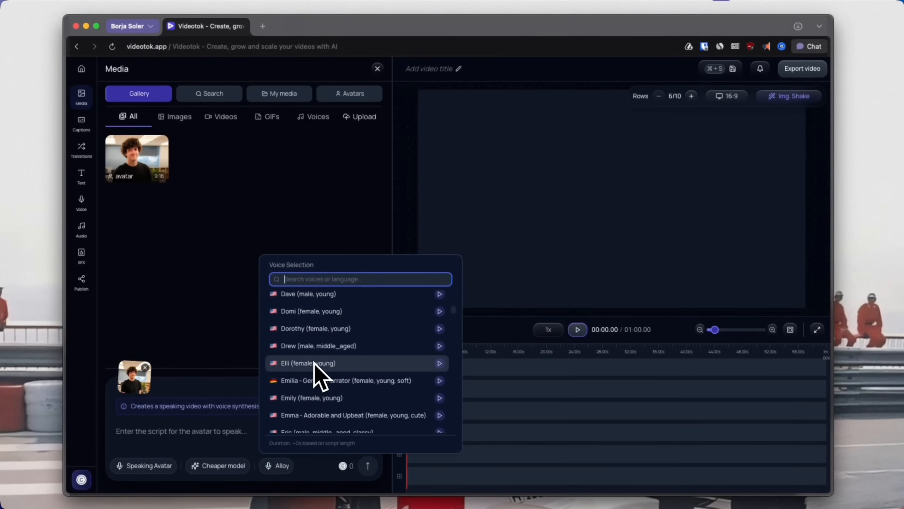
text(panish)
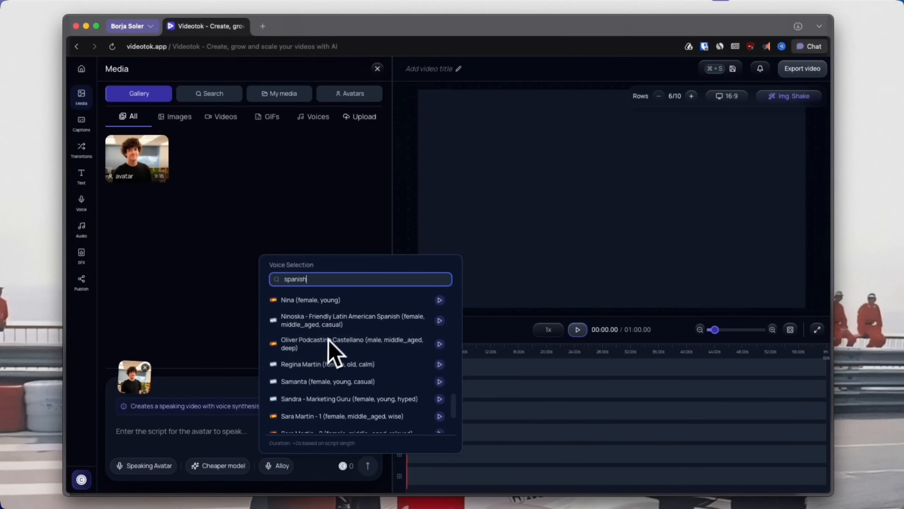
scroll(337, 347, down, 2)
scroll(337, 347, up, 15)
scroll(333, 332, up, 3)
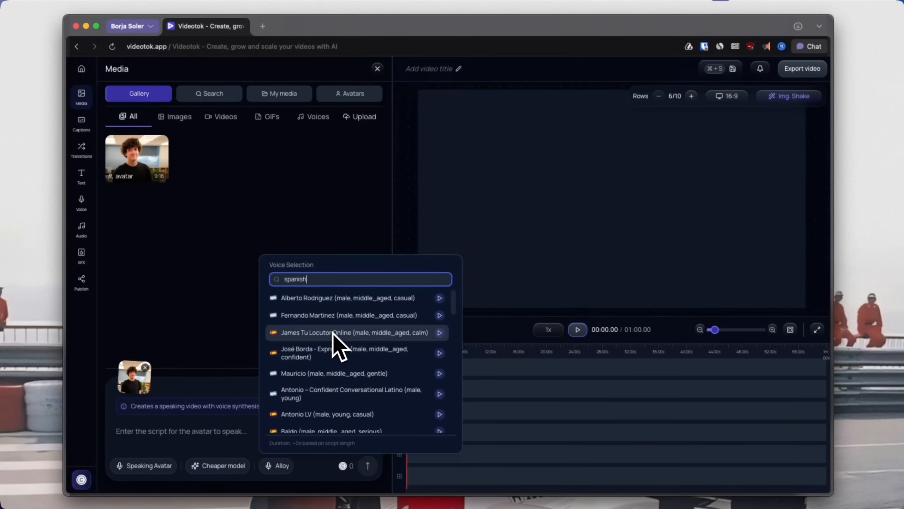
Clear the voice search and select the Arnold (male, middle_aged) voice for the speaking avatar
key(super+BackSpace)
scroll(286, 368, down, 9)
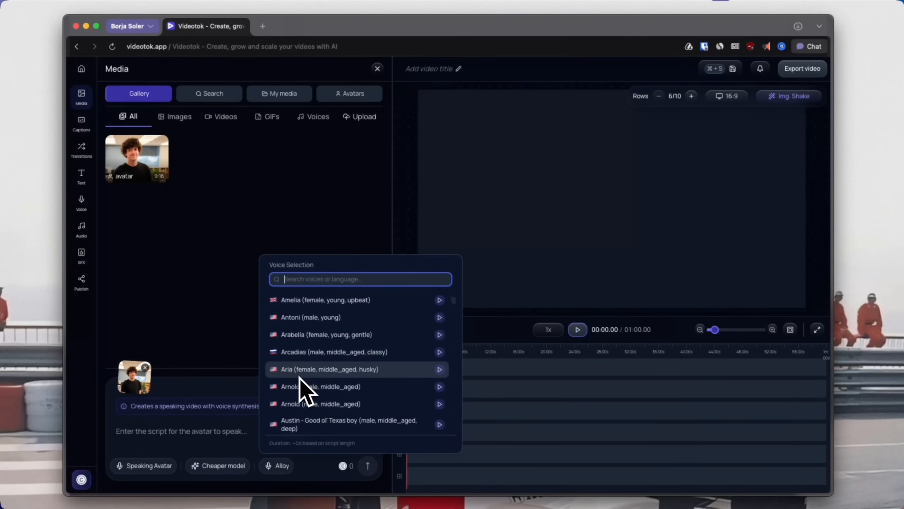
scroll(299, 378, down, 1)
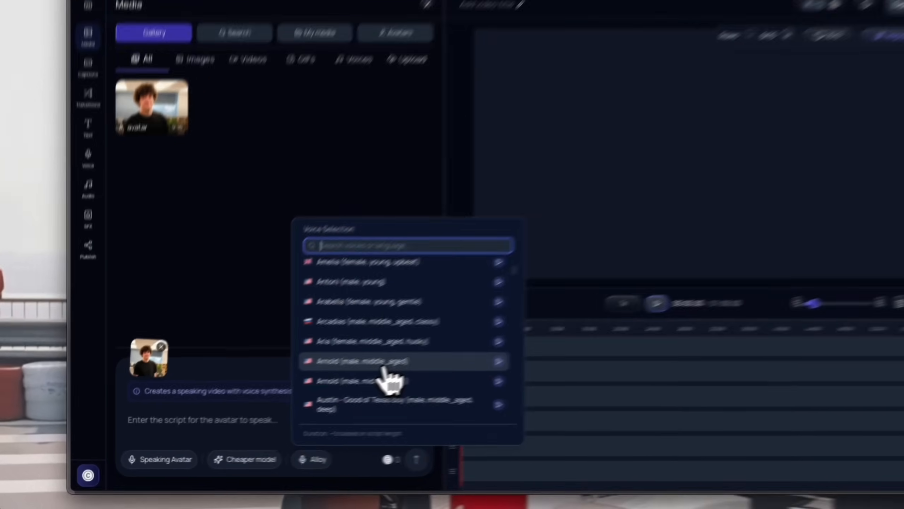
click(340, 383)
Generate the speaking video with the script "Hey! Don't scroll down, have you seen this new platform that generates avatar videos for your products? It is insane"
click(210, 440)
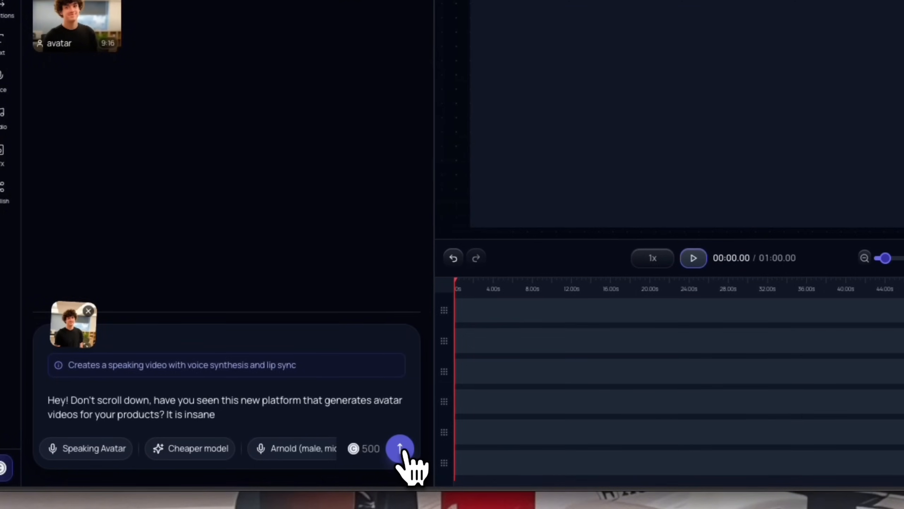
click(400, 448)
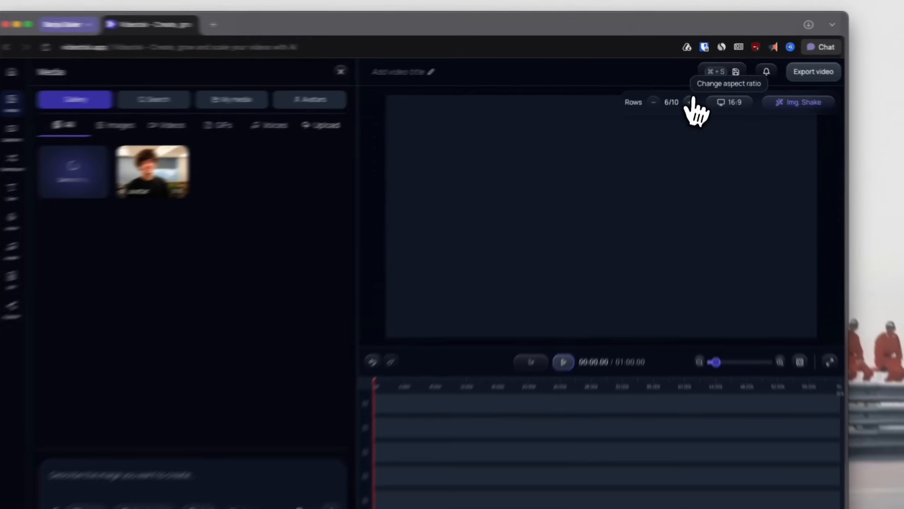
Set the project's aspect ratio to 9:16 and place the avatar image at the start of the timeline's second row
click(726, 96)
click(731, 173)
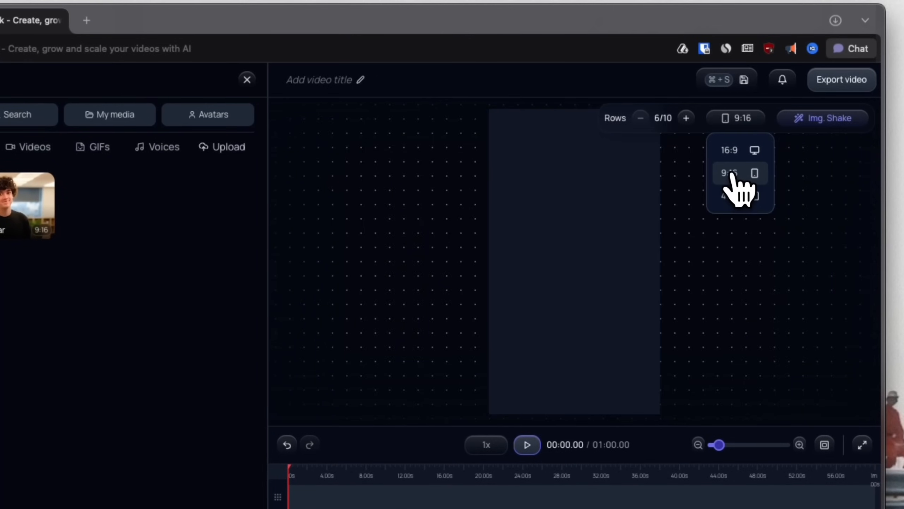
drag(16, 223, 467, 398)
click(485, 396)
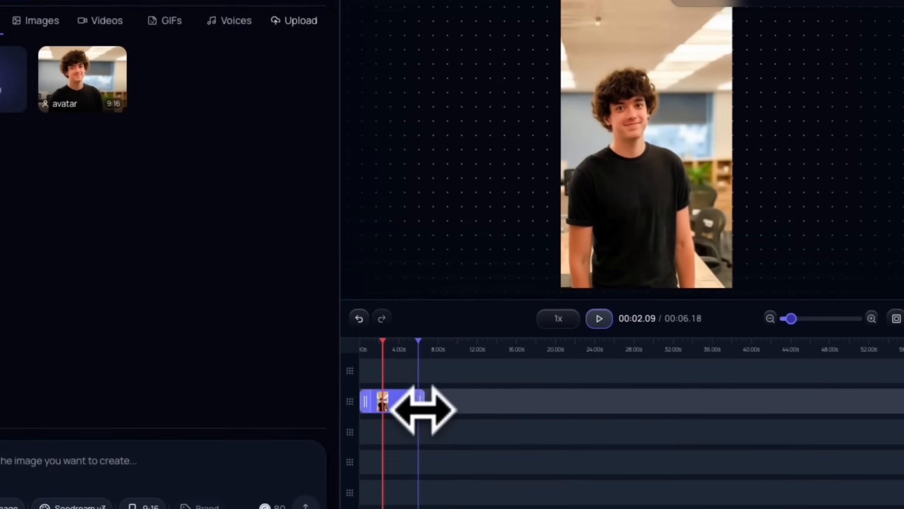
Extend the avatar clip to about 20 seconds and crop its upper part so it fills roughly the lower half of the frame
drag(423, 410, 558, 410)
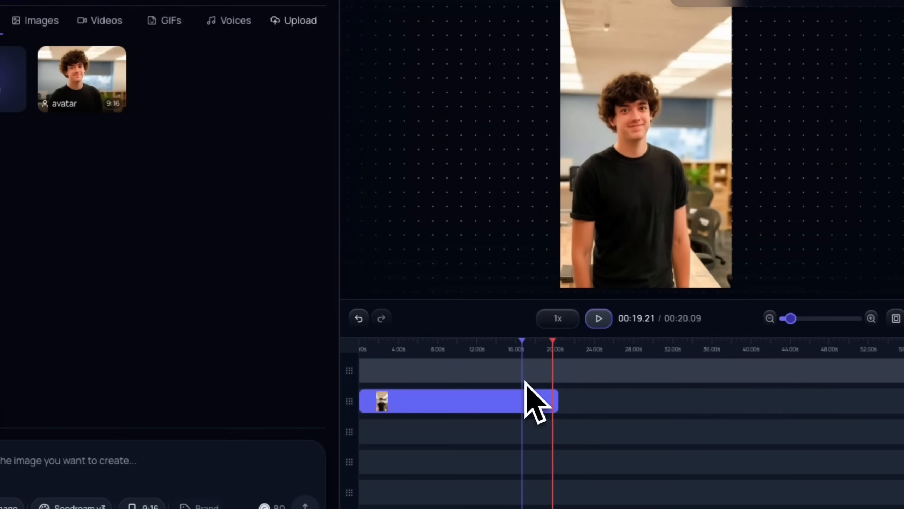
click(449, 399)
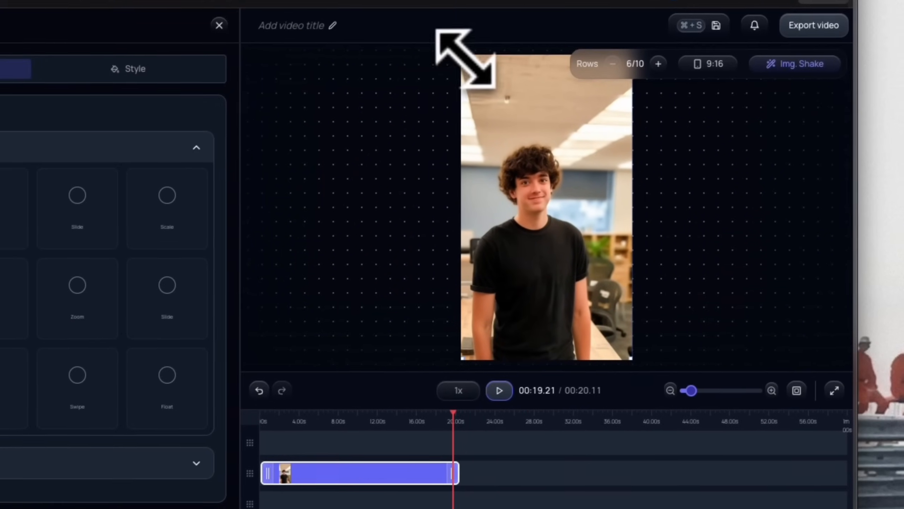
drag(466, 58, 464, 198)
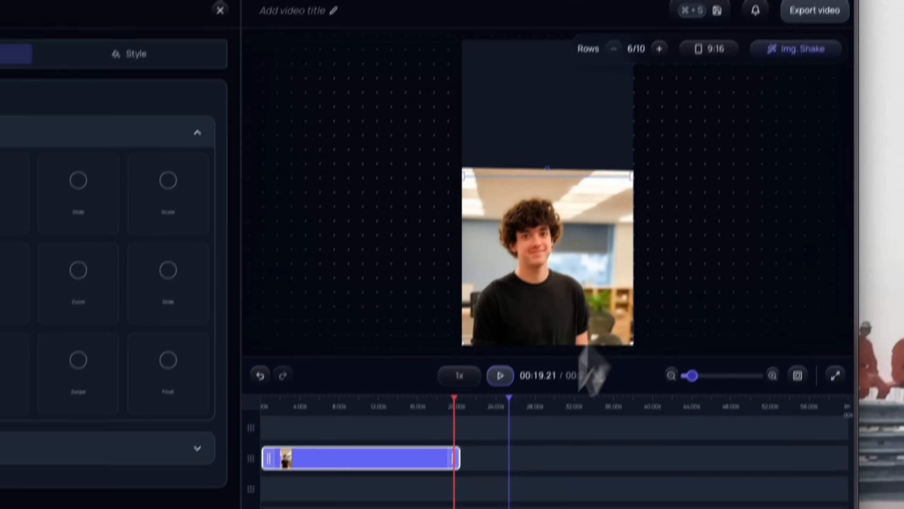
Turn off the image shake effect for the video
click(509, 476)
click(353, 460)
click(363, 460)
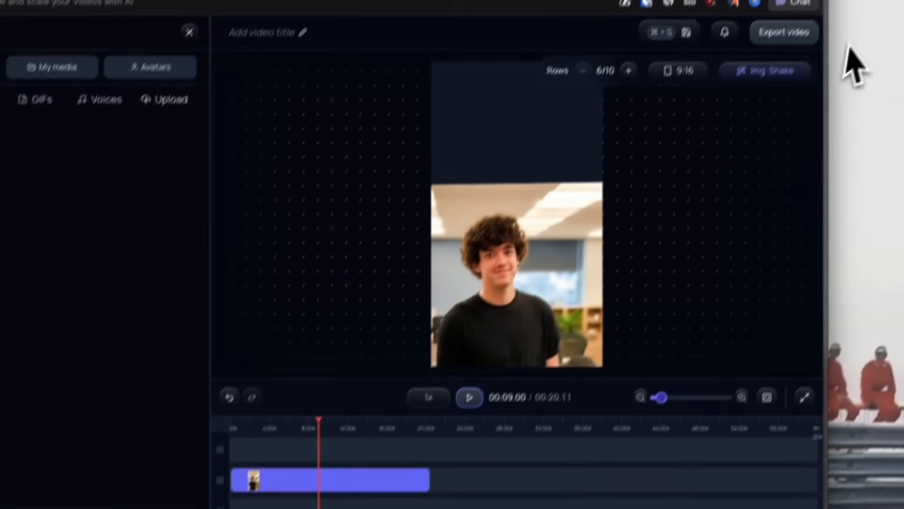
click(773, 62)
click(767, 163)
click(417, 258)
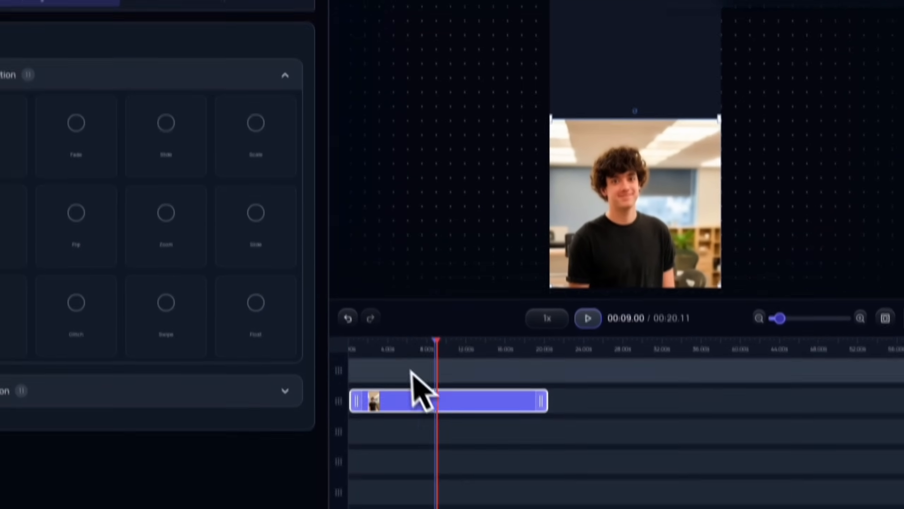
click(466, 432)
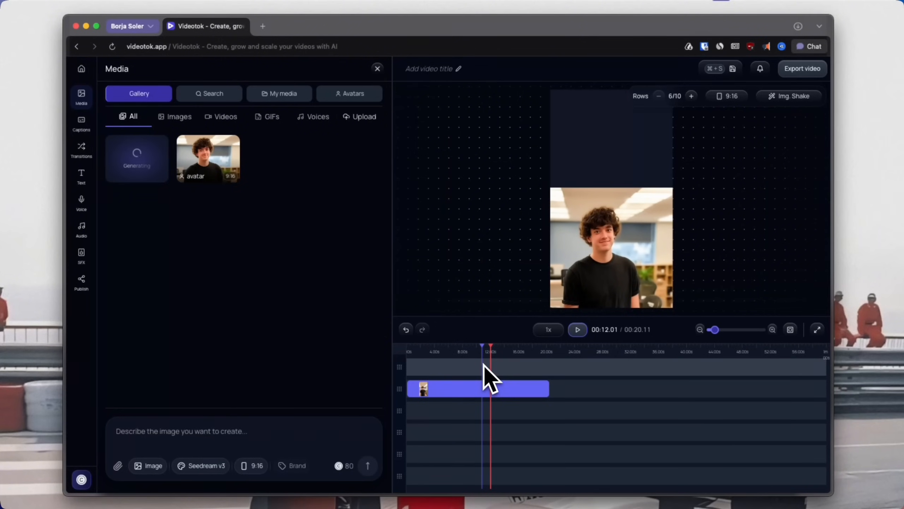
Search the saved media for "videotok" and add the laptop-screen video and the dark sign-in screen recording to the project gallery
click(258, 94)
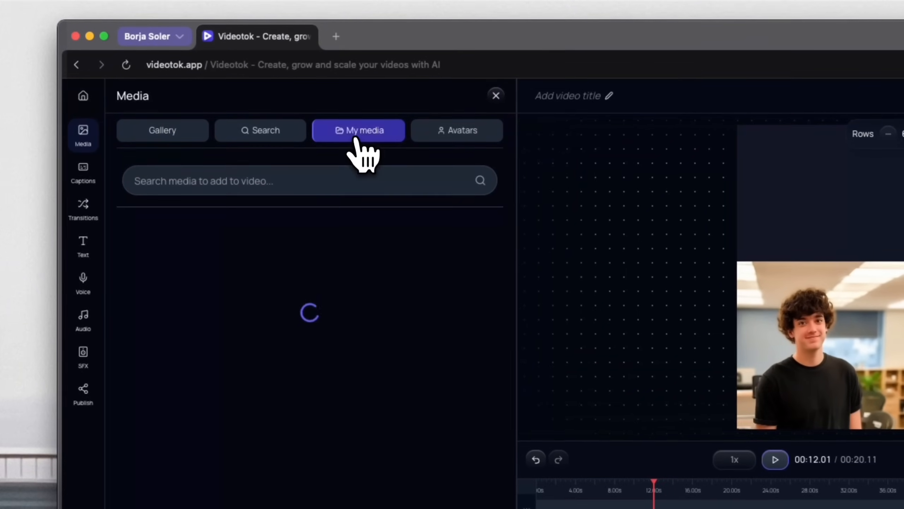
click(254, 131)
text(videotok)
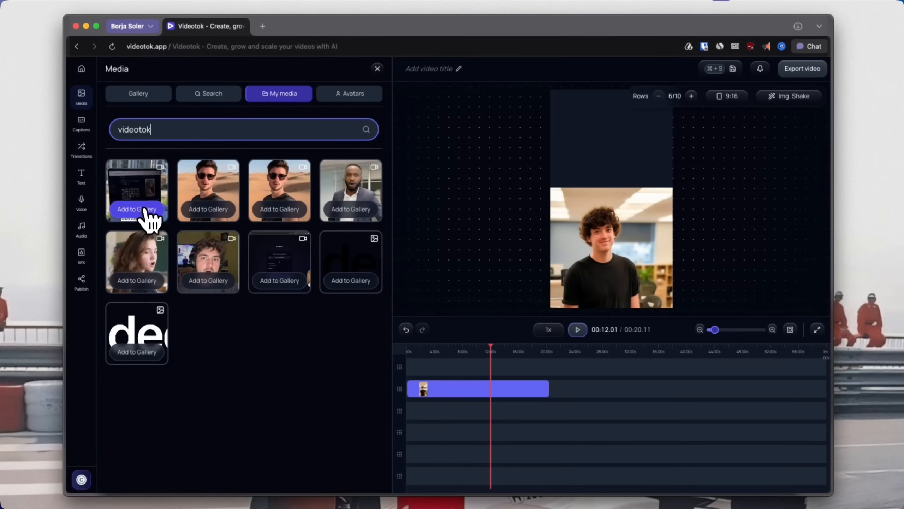
click(146, 211)
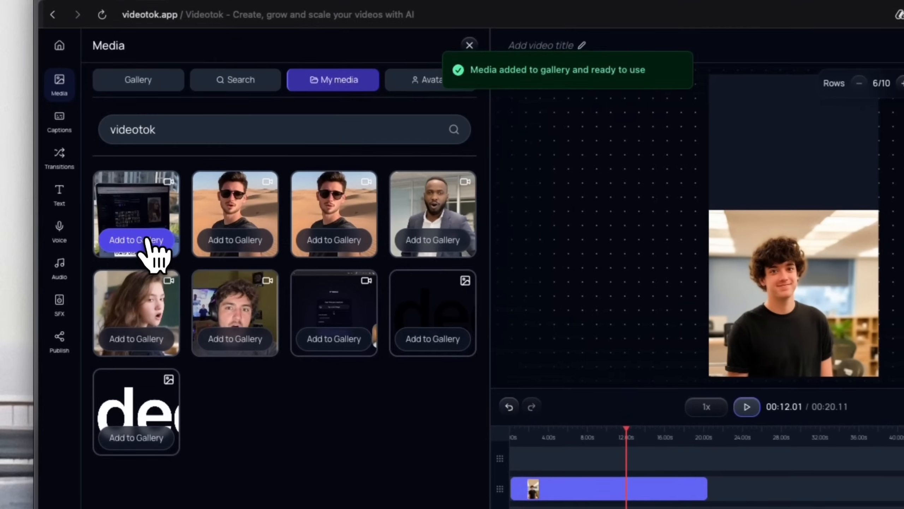
click(338, 343)
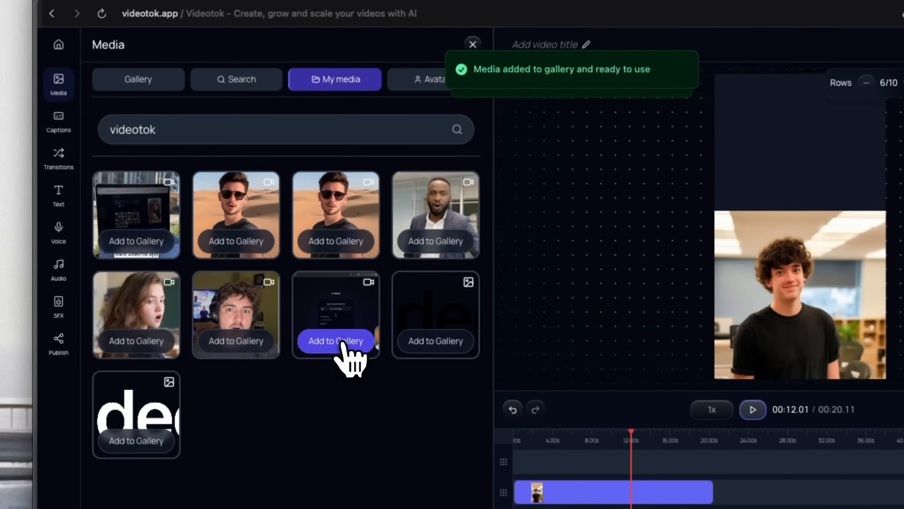
click(153, 85)
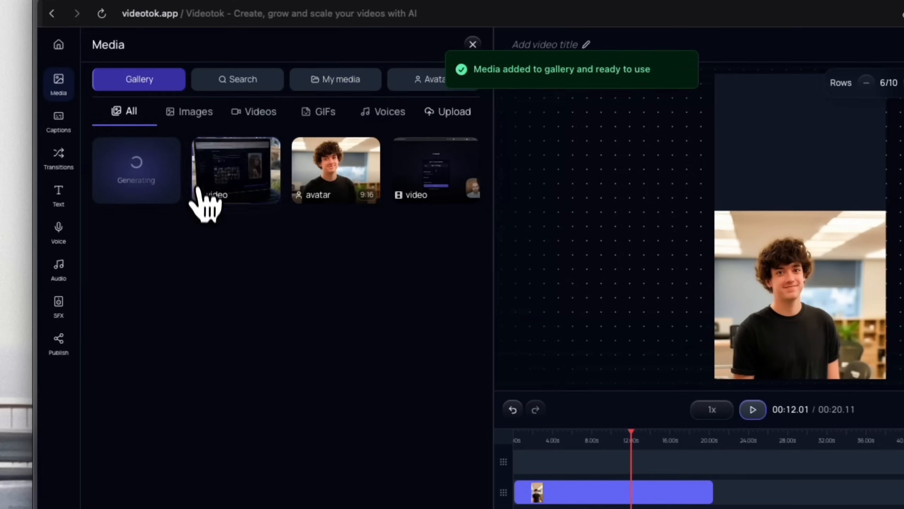
Place the sign-in screen recording at the start of the first timeline row and resize it to fill the area above the avatar
drag(414, 189, 538, 462)
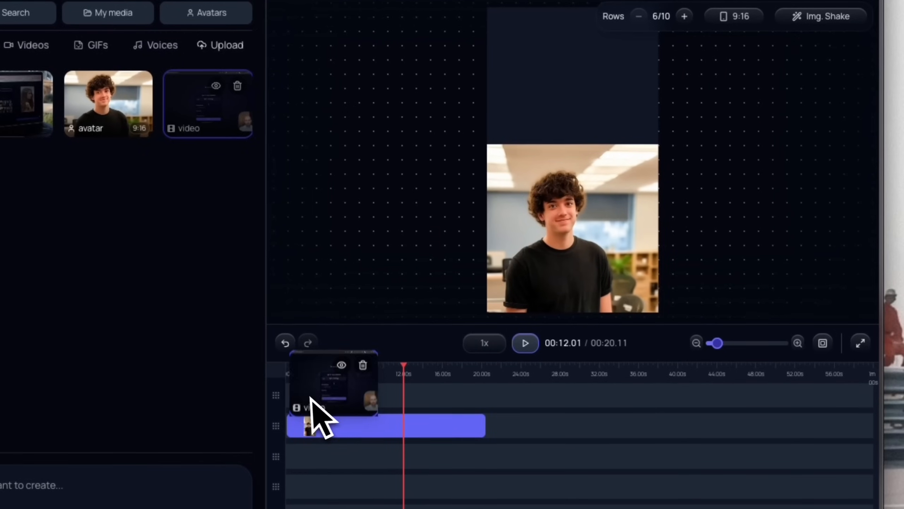
drag(311, 396, 329, 400)
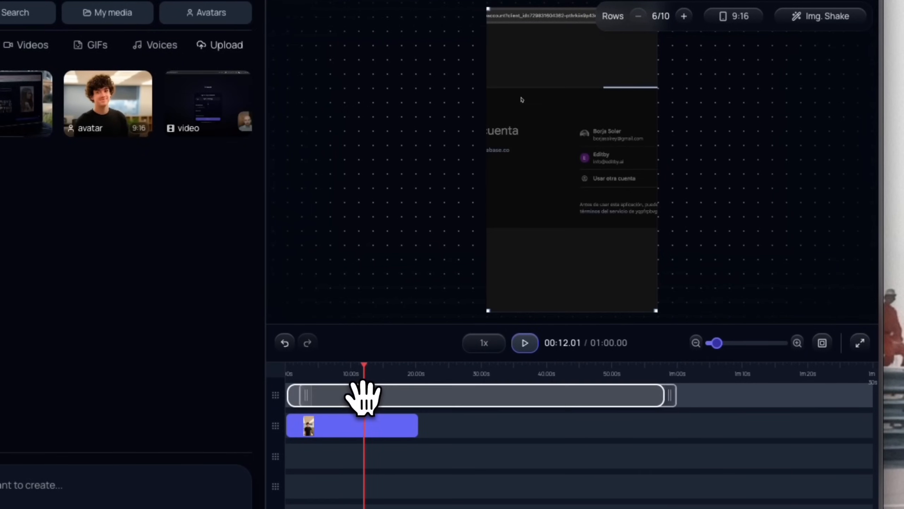
click(361, 397)
drag(656, 311, 659, 138)
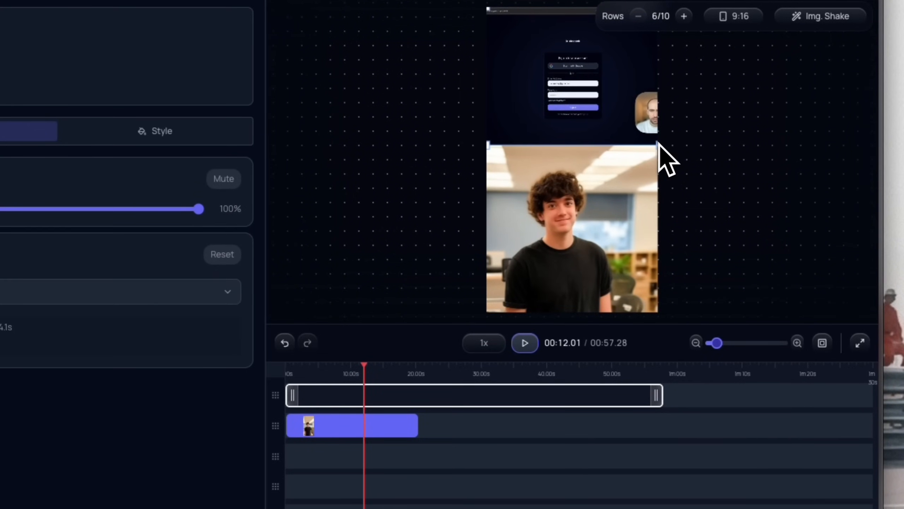
Trim the screen recording to about 20 seconds to match the avatar clip and return the playhead to near the start
drag(657, 395, 396, 369)
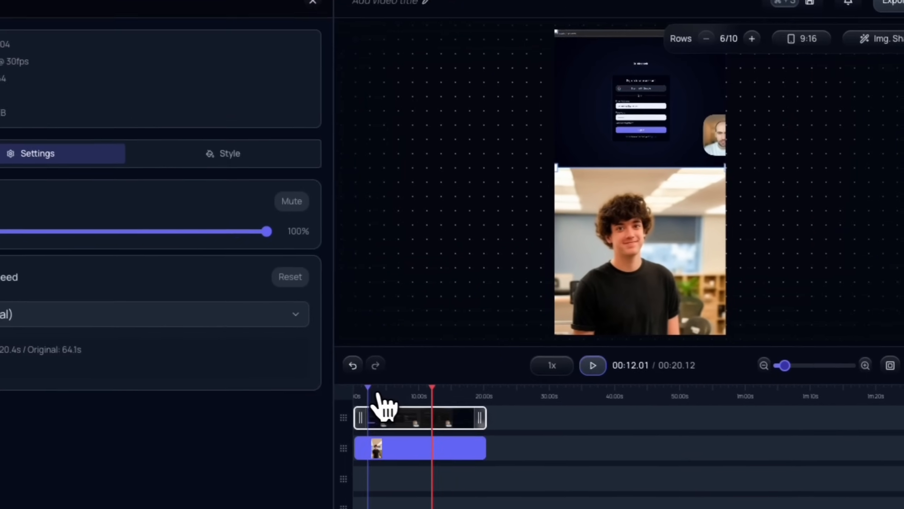
click(285, 348)
click(277, 348)
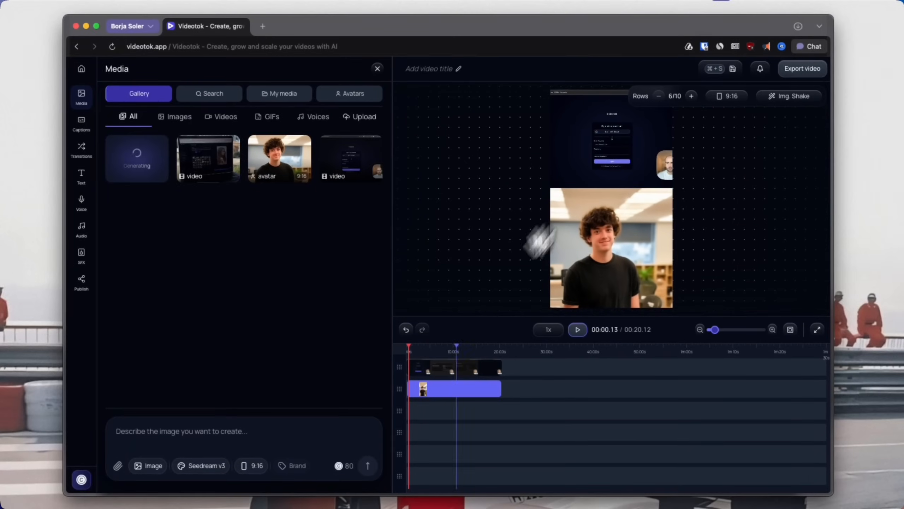
Add a Text with Background overlay to the third timeline row and extend it to about 20 seconds
click(81, 173)
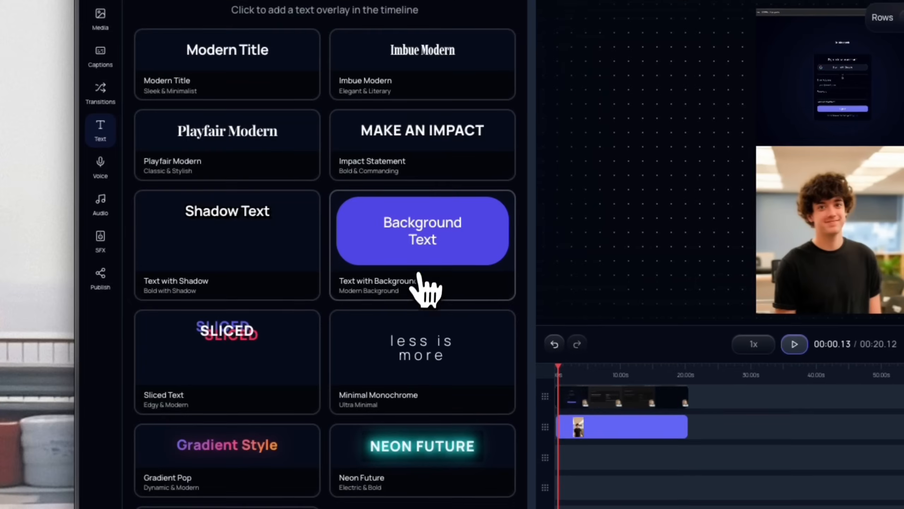
click(409, 243)
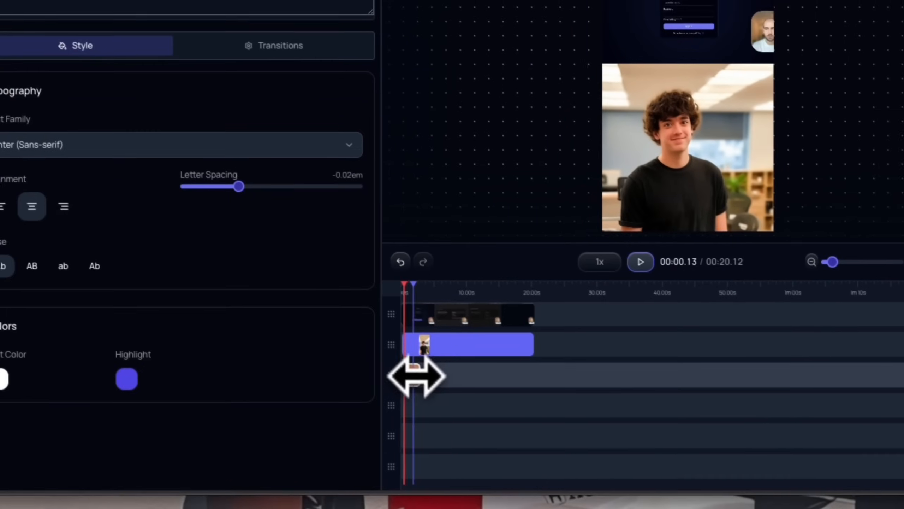
drag(575, 457, 694, 456)
drag(533, 363, 521, 368)
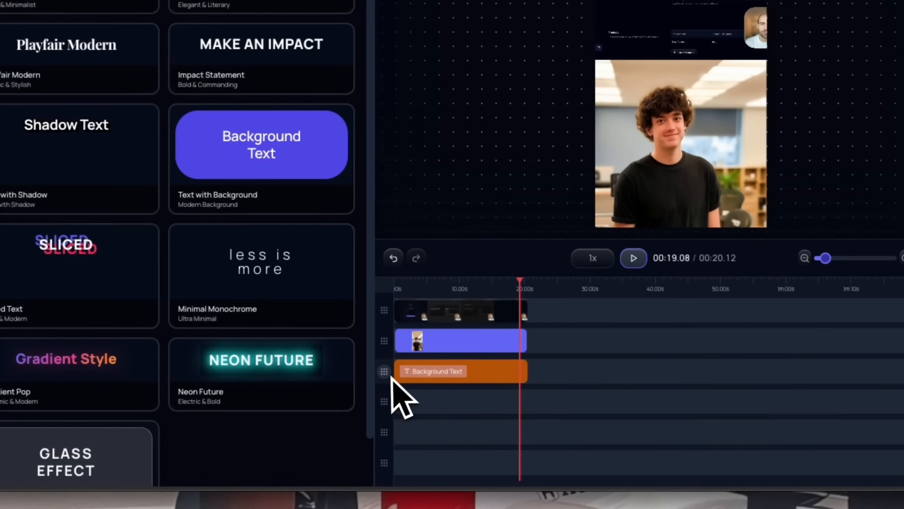
Move the text overlay's row above the video rows and enlarge the overlay to span most of the frame's width
click(444, 291)
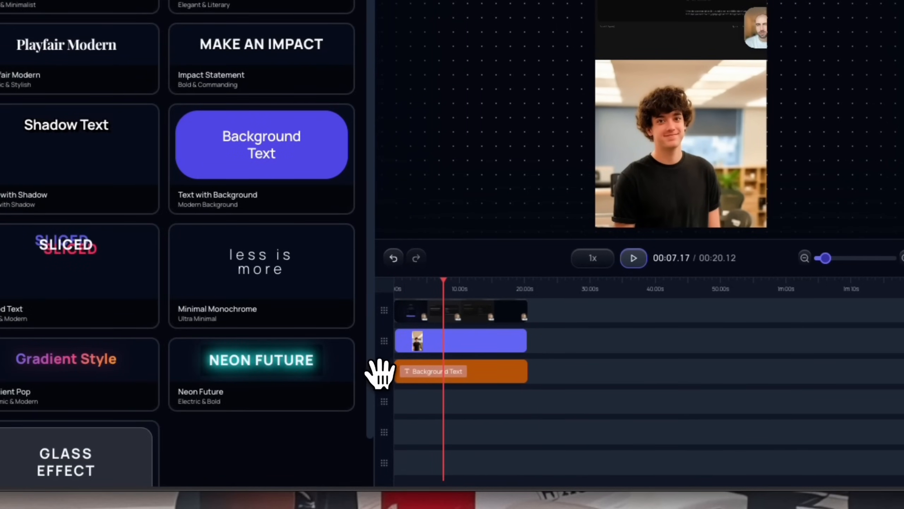
drag(378, 371, 394, 329)
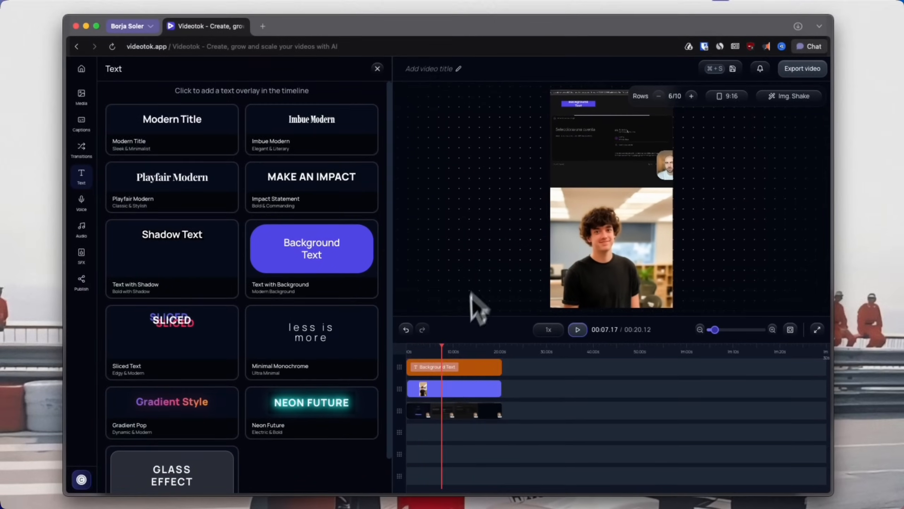
click(459, 357)
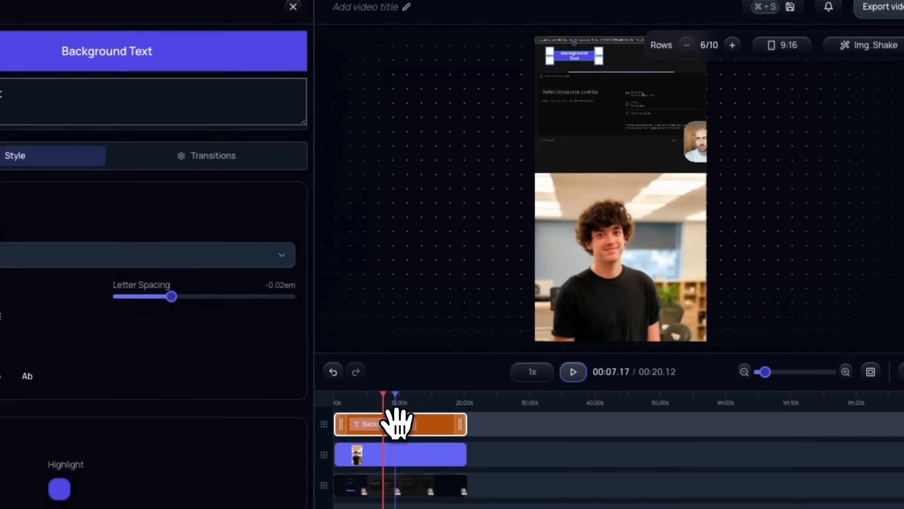
drag(599, 62, 684, 88)
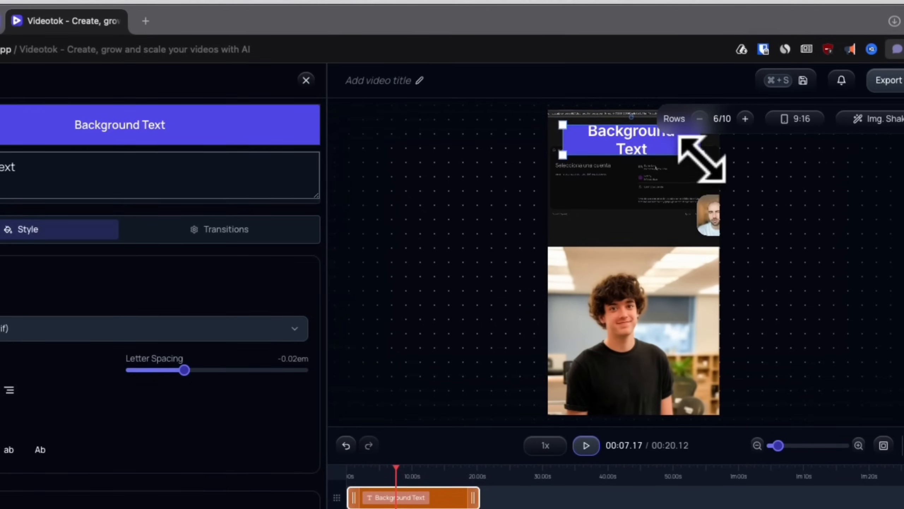
Place the text overlay over the seam between the screen recording and avatar, and make it read "you need to know this!" on one line
drag(610, 75, 616, 177)
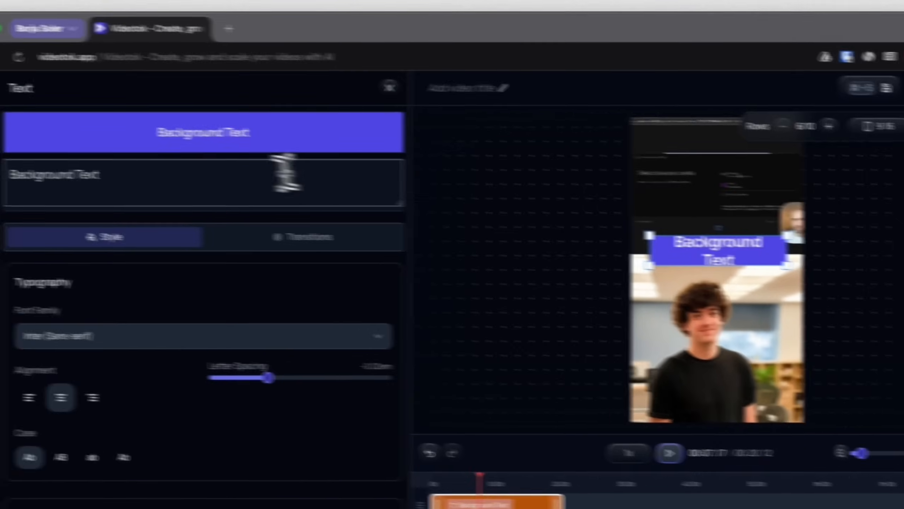
triple_click(118, 157)
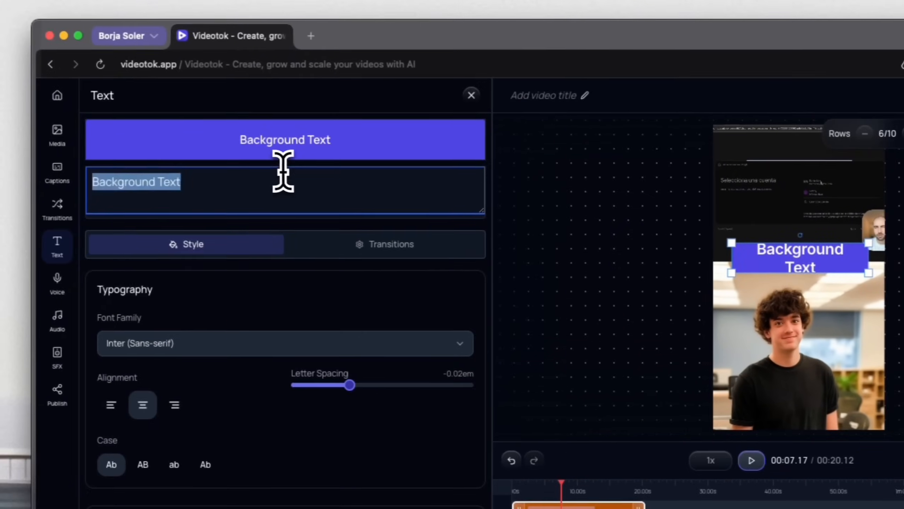
text(you need to know this!)
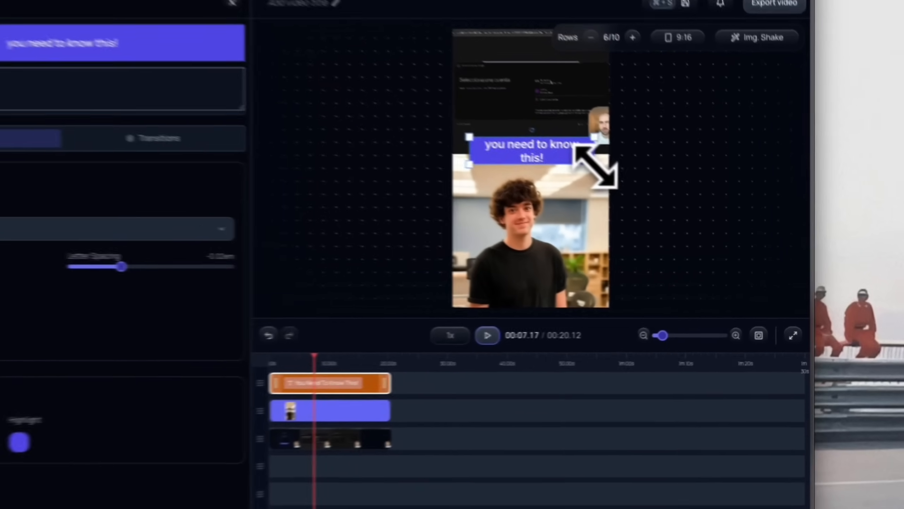
drag(661, 195, 665, 189)
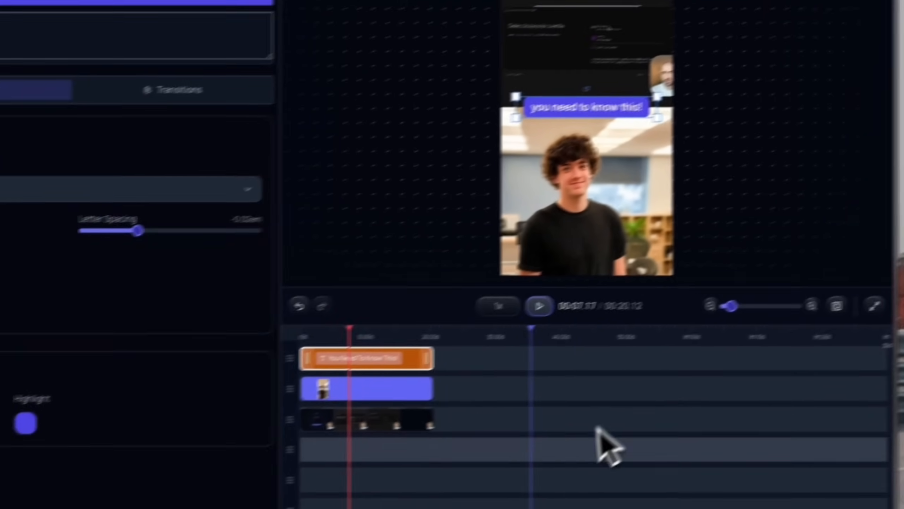
drag(409, 481, 247, 493)
drag(399, 441, 389, 442)
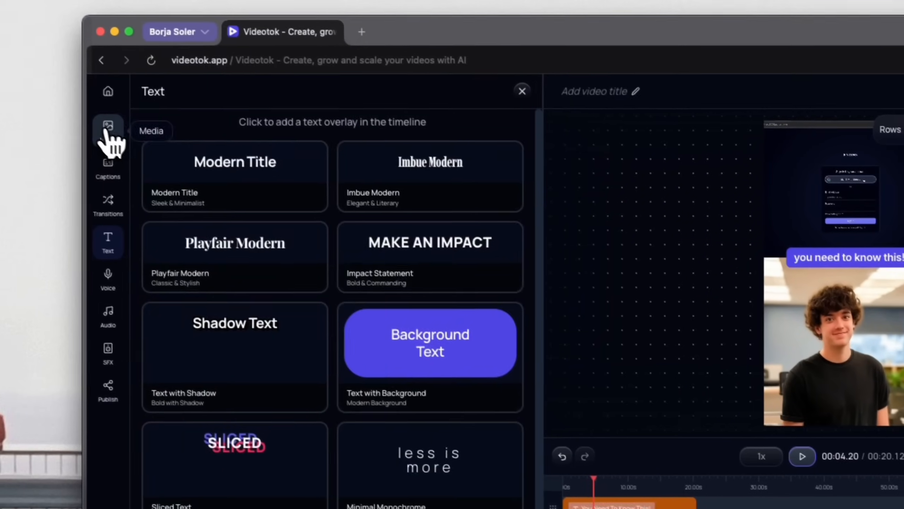
Add the Dream Higher music track to the timeline and trim it to about 20 seconds to match the other clips
click(106, 128)
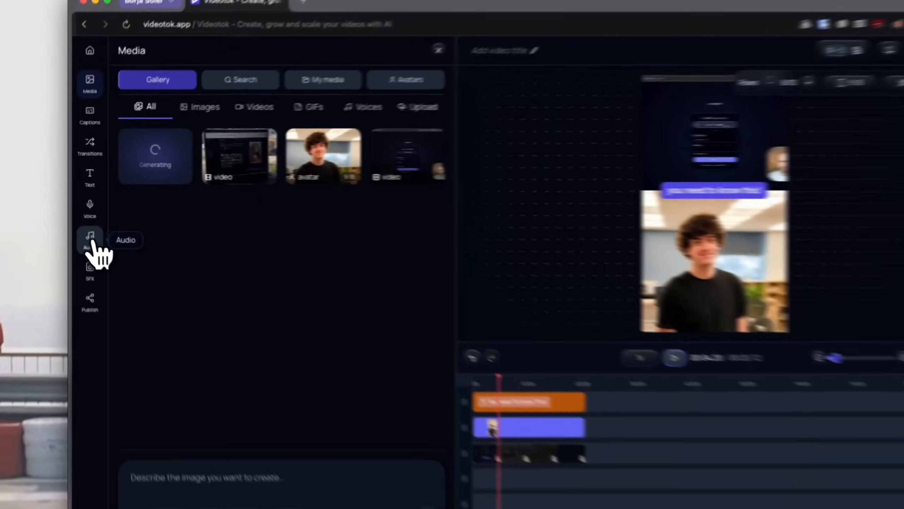
click(81, 228)
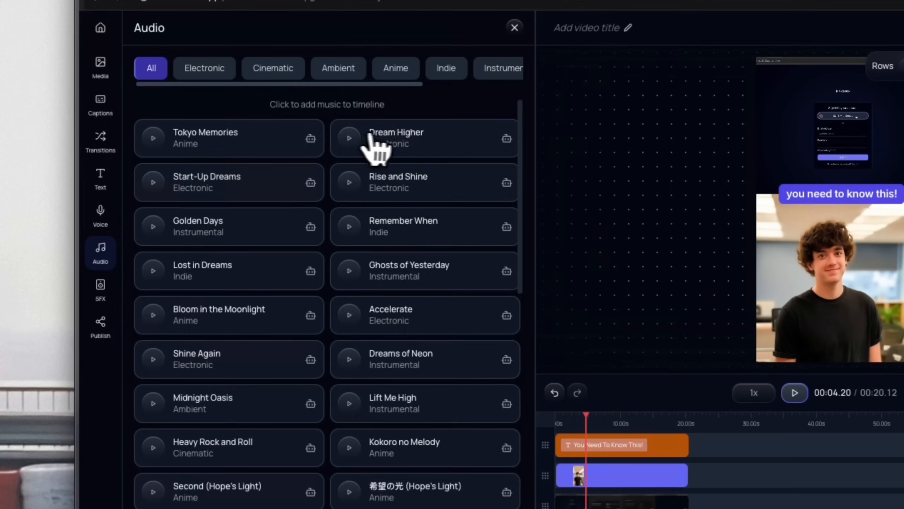
click(365, 145)
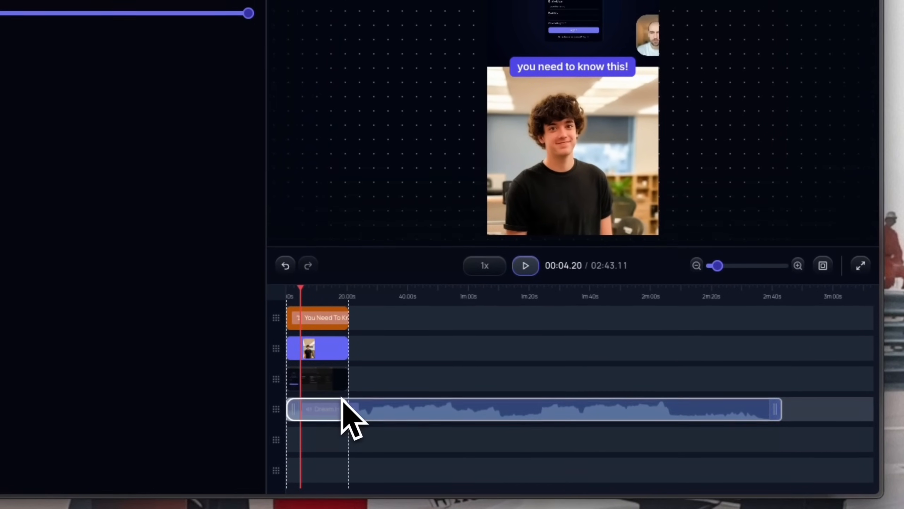
drag(341, 398, 343, 398)
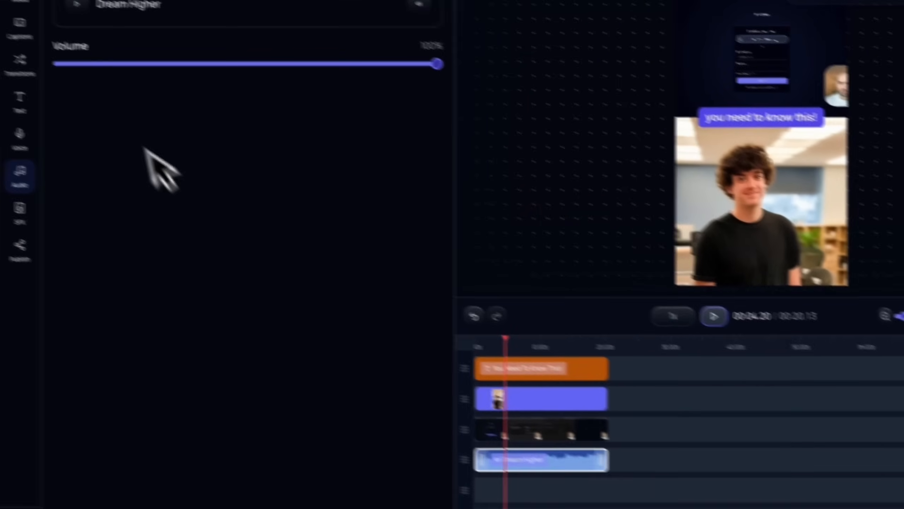
Set the Dream Higher track's volume to 10%
click(189, 101)
drag(188, 103, 192, 103)
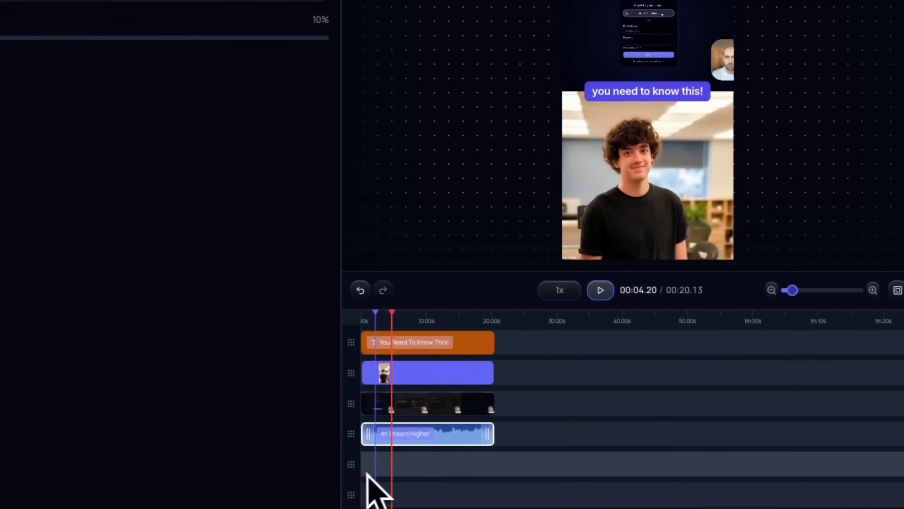
click(376, 469)
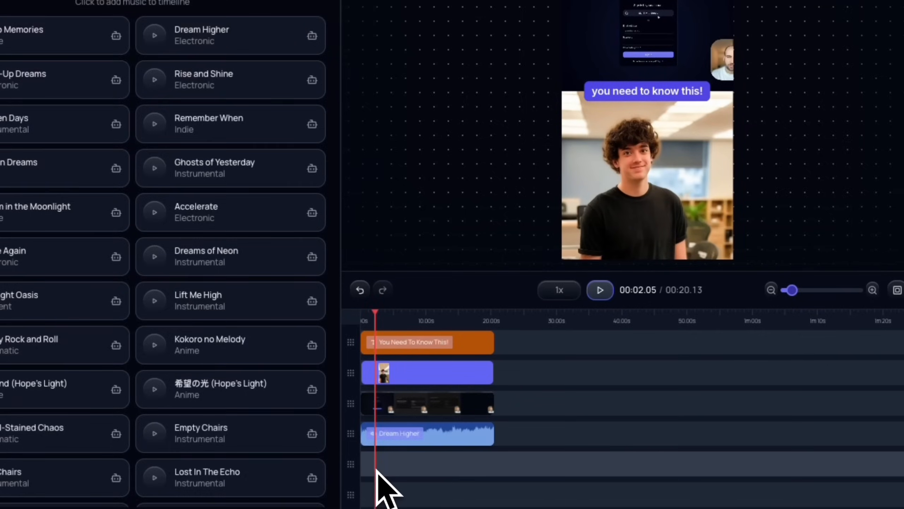
Preview the newly generated talking-avatar video from the media gallery
click(118, 110)
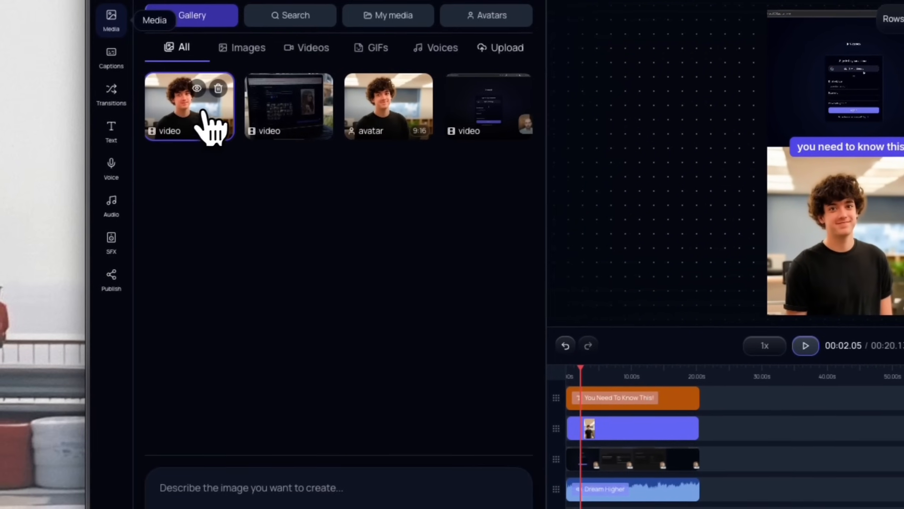
click(170, 103)
click(366, 485)
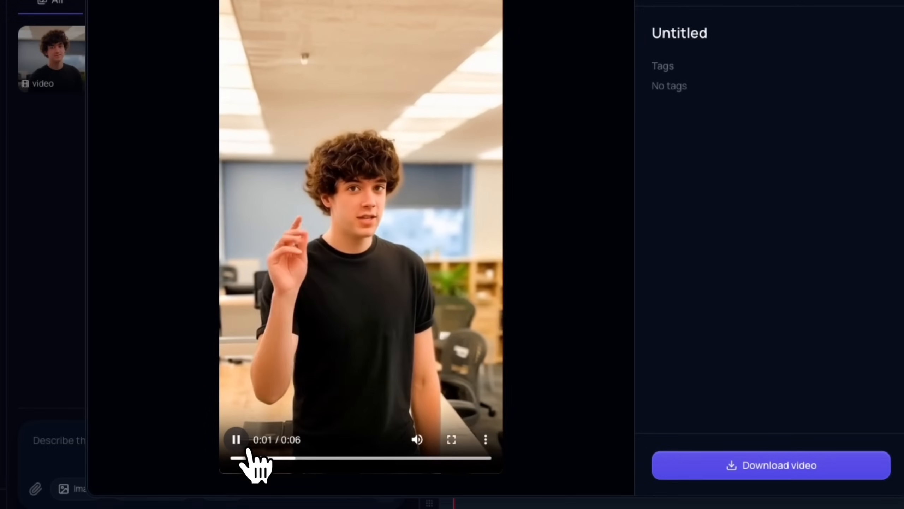
click(242, 444)
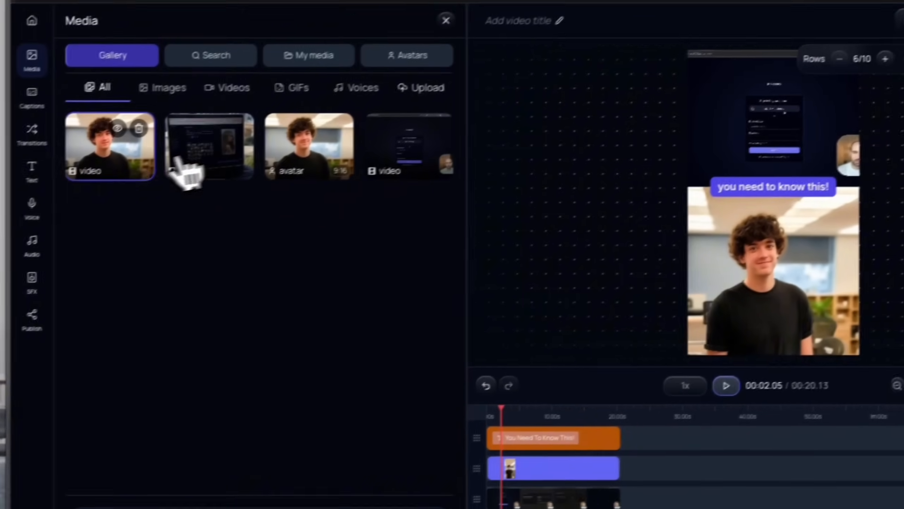
Replace the avatar clip in the second timeline row with the generated talking-avatar video and check the frame around five seconds
drag(148, 165, 483, 413)
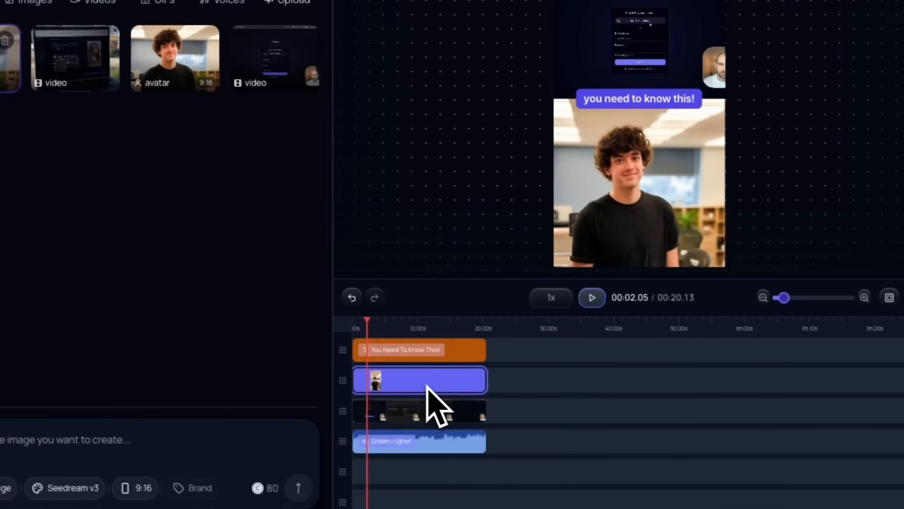
click(582, 436)
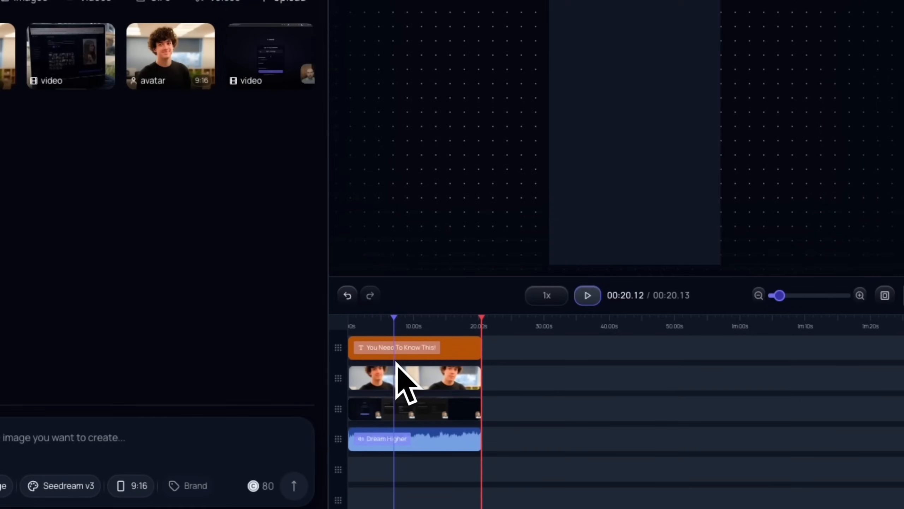
drag(373, 320, 404, 321)
click(383, 324)
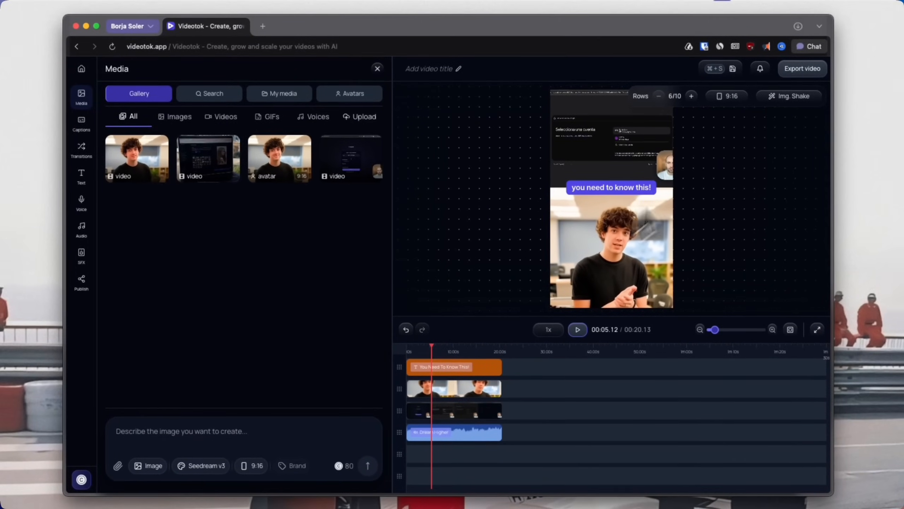
Set the screen recording clip's volume to 0%
click(486, 410)
drag(175, 233, 114, 234)
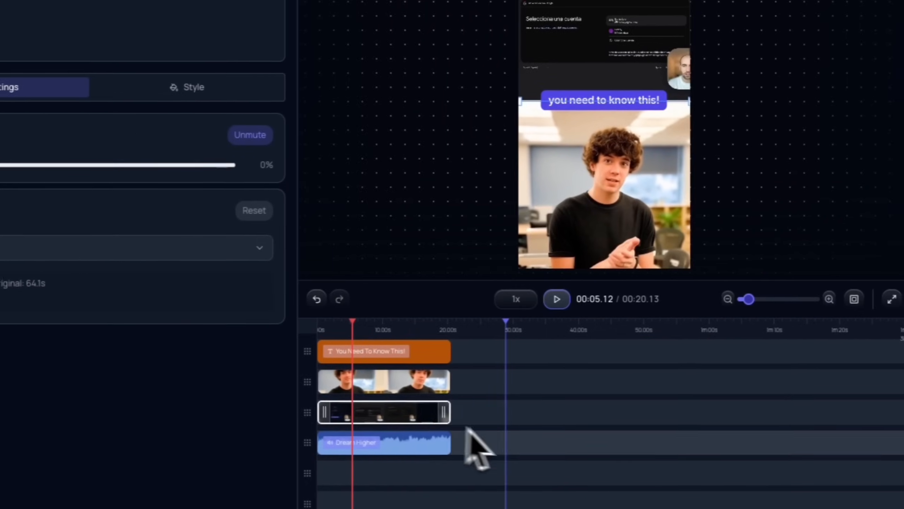
click(742, 437)
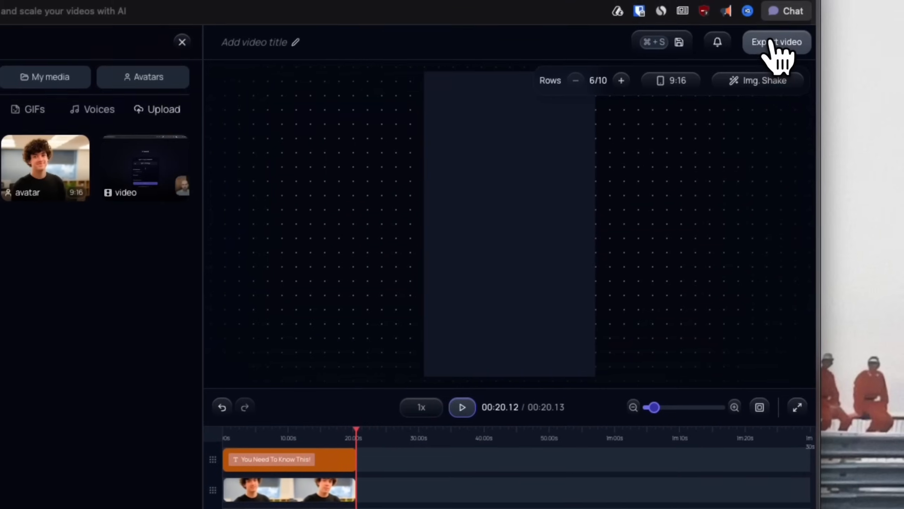
Delete the text overlay, the screen recording and the Dream Higher music from the timeline, keeping only the avatar clip
click(313, 440)
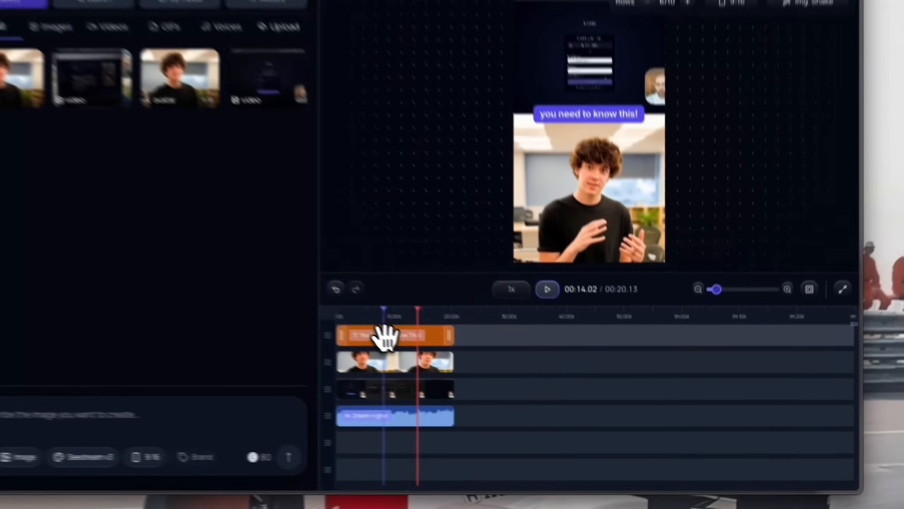
click(446, 367)
key(Delete)
click(363, 372)
key(Delete)
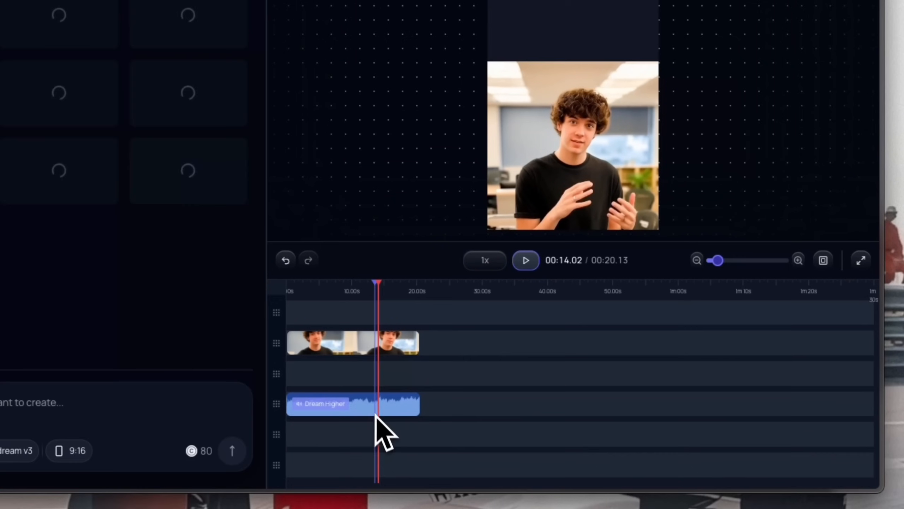
click(374, 402)
key(Delete)
Trim the avatar clip to about 6 seconds on an enlarged timeline and return the playhead to near the start
drag(718, 260, 738, 263)
drag(771, 343, 414, 346)
click(358, 294)
click(275, 296)
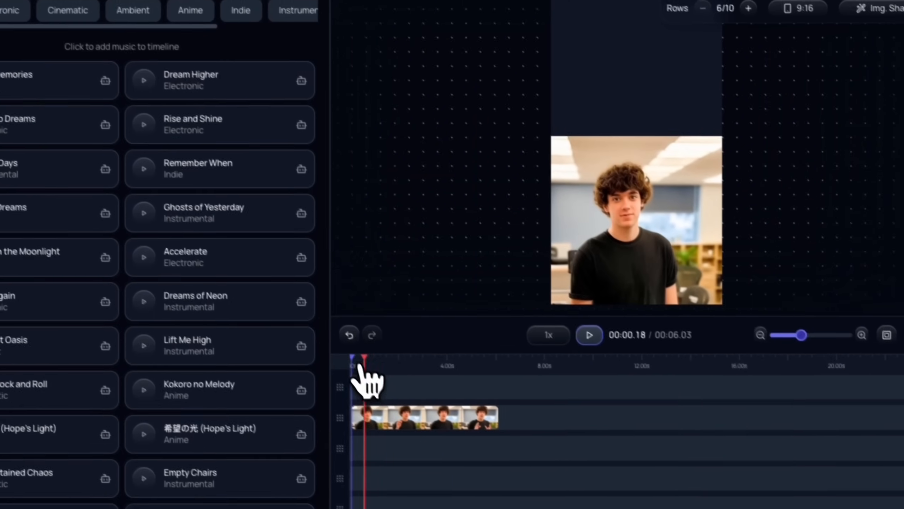
Enlarge the avatar video in the preview so that it fills the whole 9:16 frame
click(336, 338)
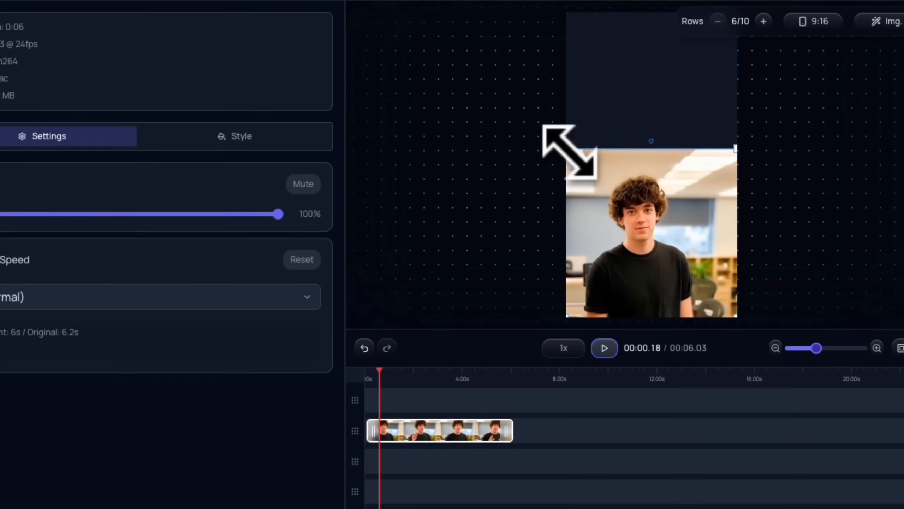
drag(570, 152, 572, 16)
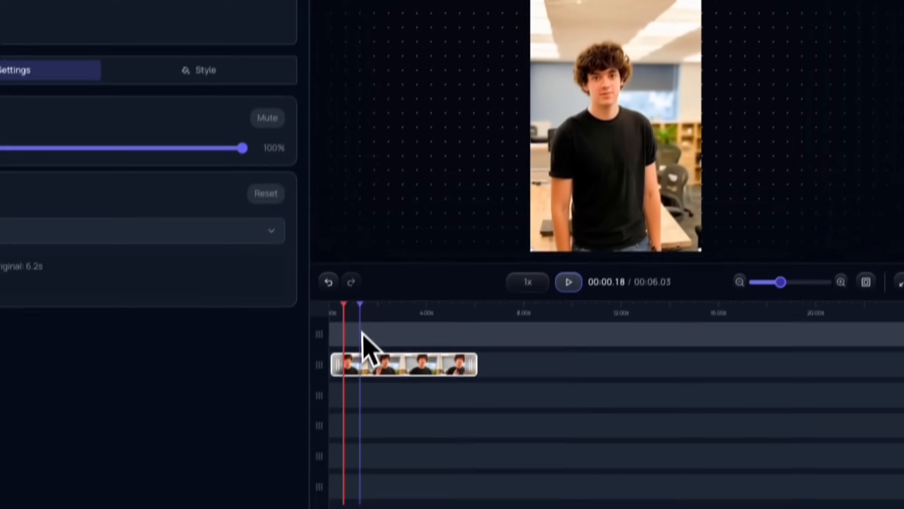
click(337, 441)
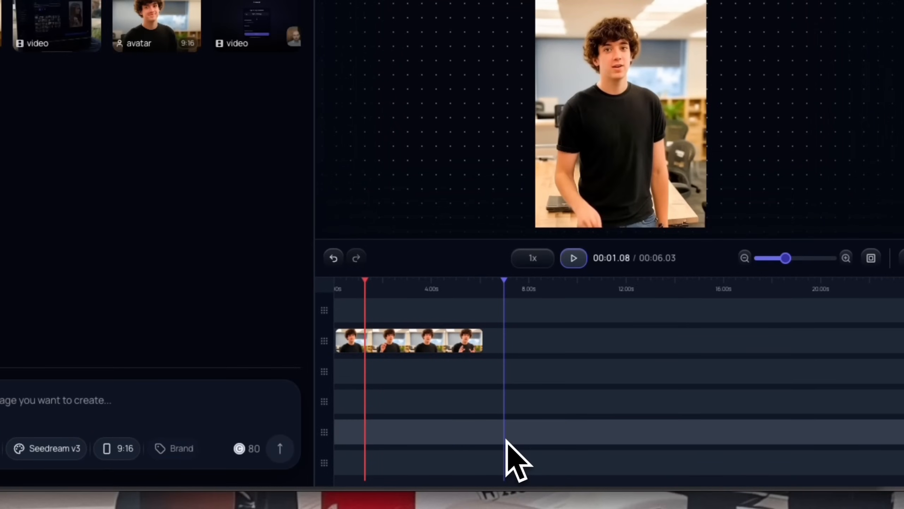
Play the avatar clip to 00:01.12 and place the sign-in screen recording there in the row above it
click(341, 287)
click(570, 260)
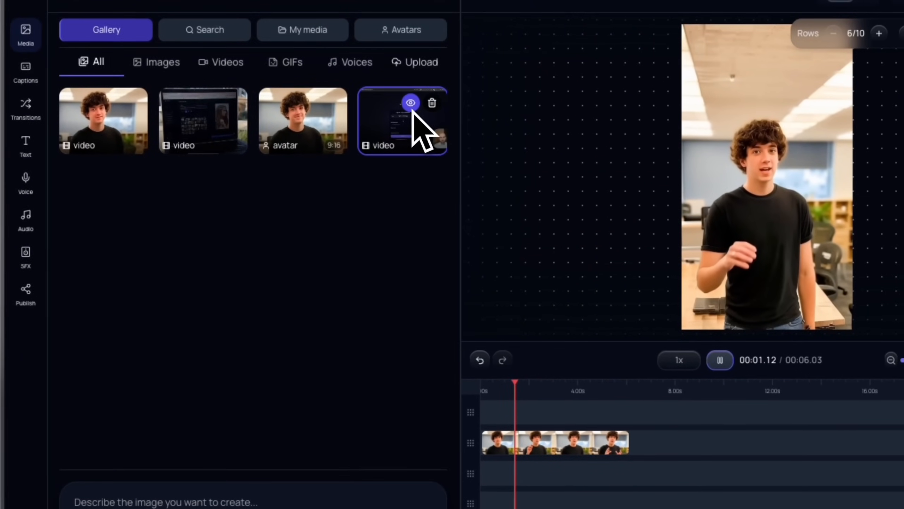
drag(413, 118, 567, 403)
drag(377, 386, 371, 394)
Split the screen recording and delete the remainder so that only a clip of about two seconds is kept
right_click(370, 394)
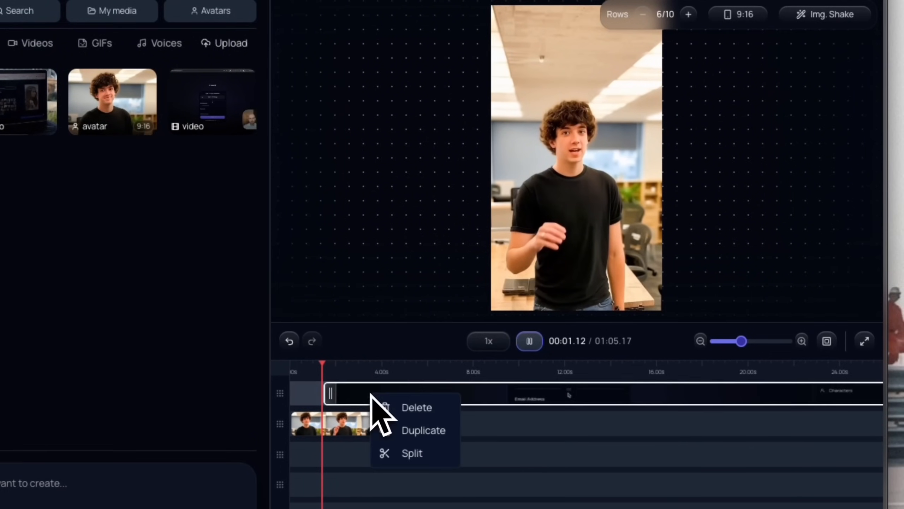
click(402, 444)
click(416, 399)
key(Delete)
Enlarge the short screen recording to most of the frame's width and position it over the avatar's torso, below the face
click(355, 374)
click(351, 392)
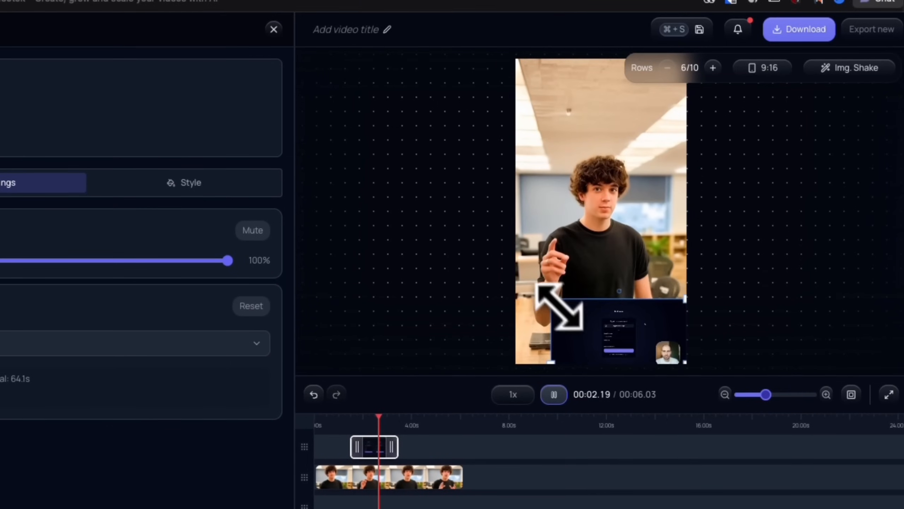
drag(551, 292, 567, 271)
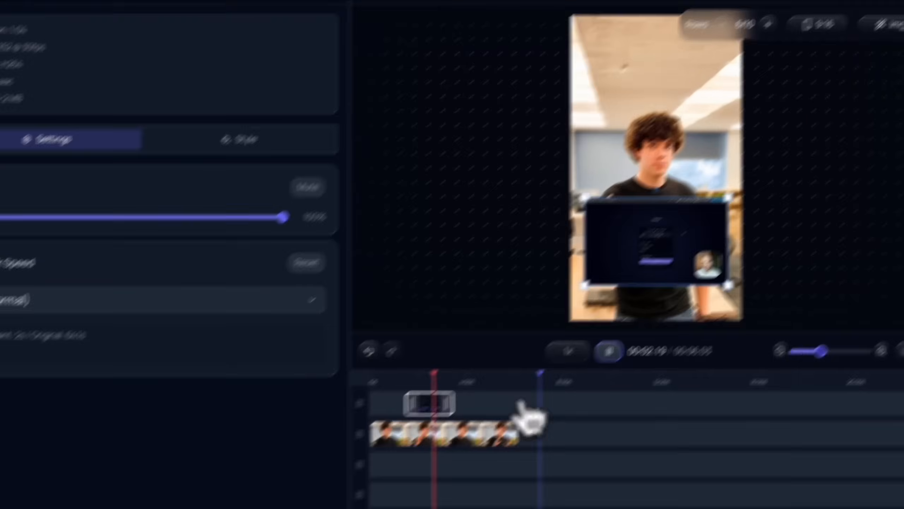
click(422, 503)
click(474, 423)
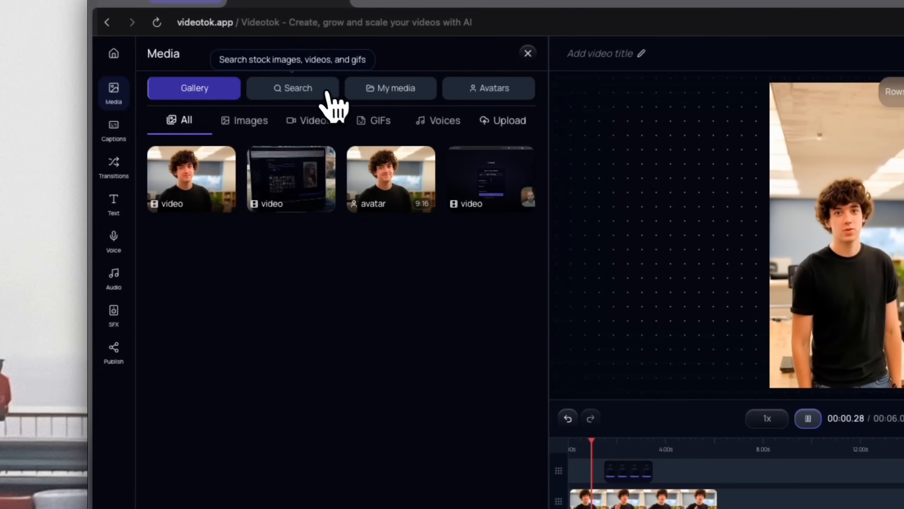
Search stock GIFs for "insane" and add the grey grinning-man GIF to the gallery
click(326, 96)
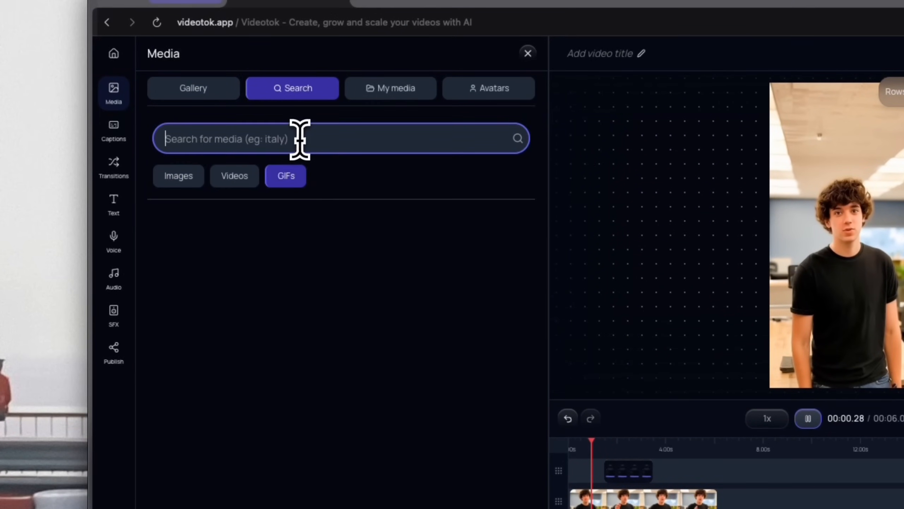
text(insane)
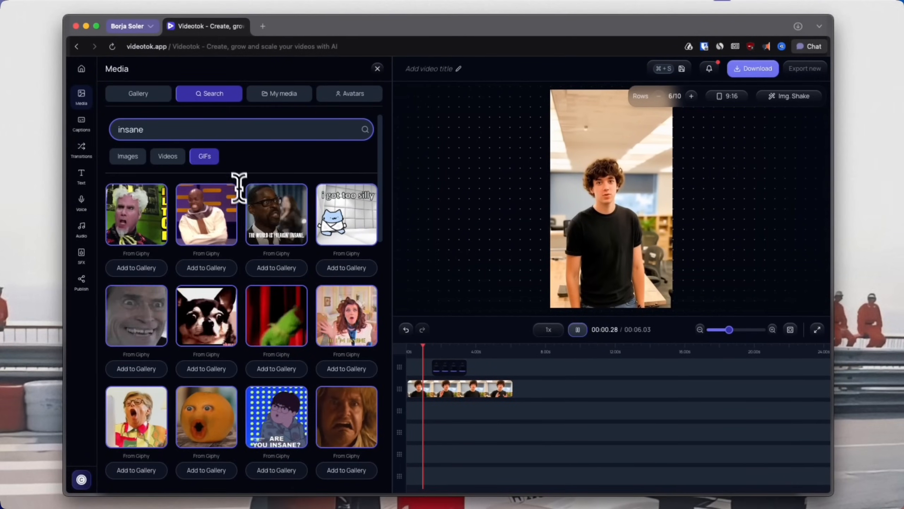
click(136, 369)
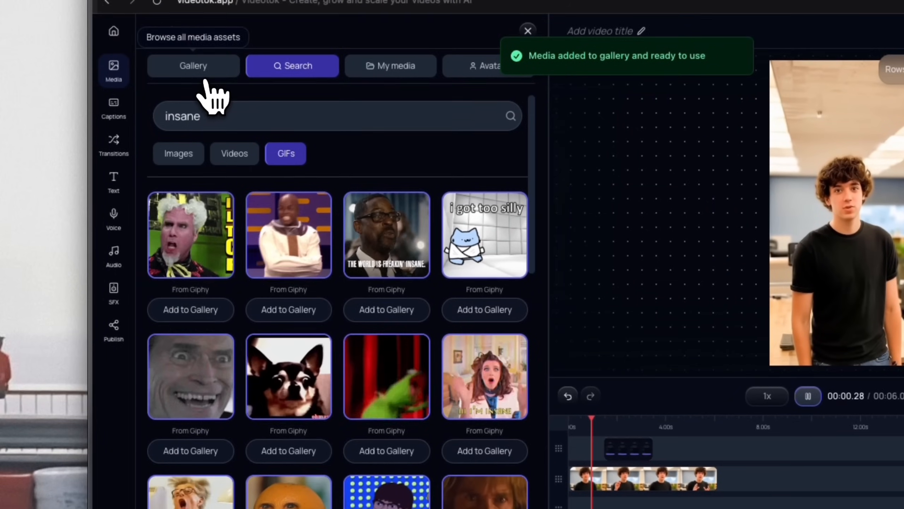
Examine the image and video stock results for "insane"
double_click(216, 77)
click(178, 155)
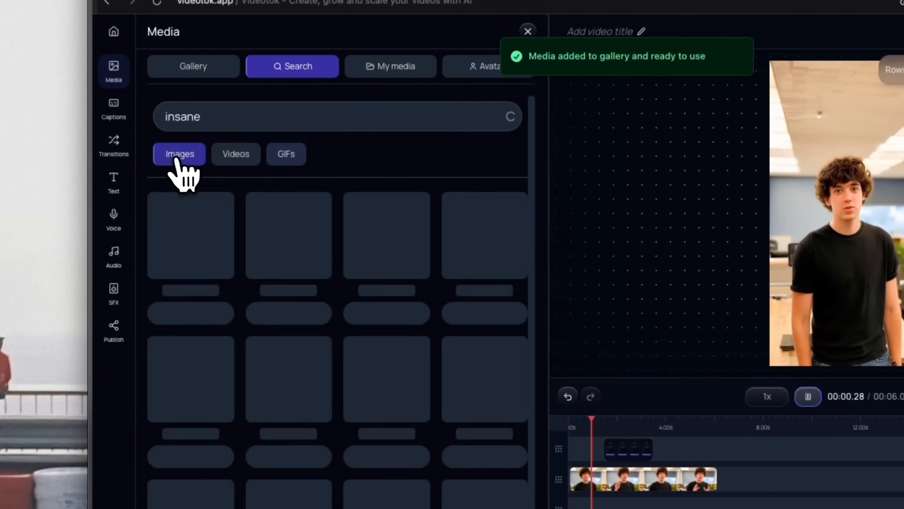
click(245, 146)
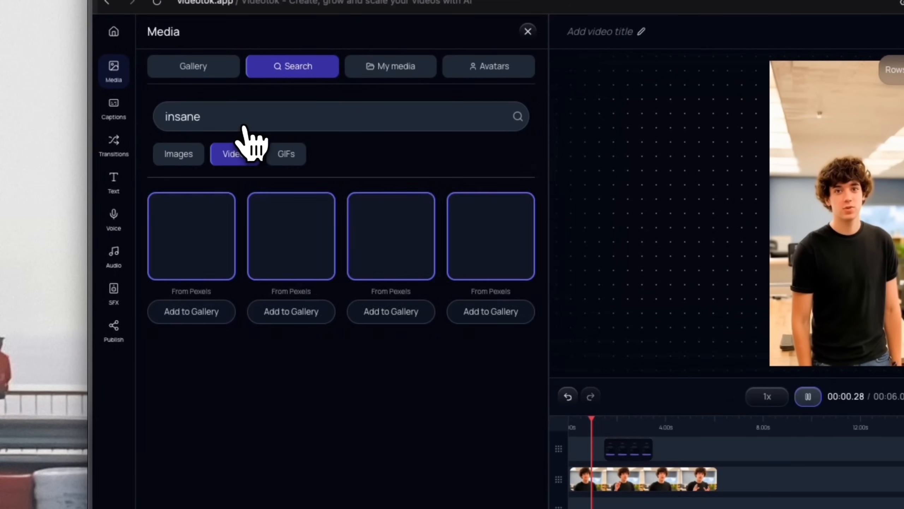
In the gallery, enter the image prompt "insane word like an ad inside a laptop screen"
click(194, 66)
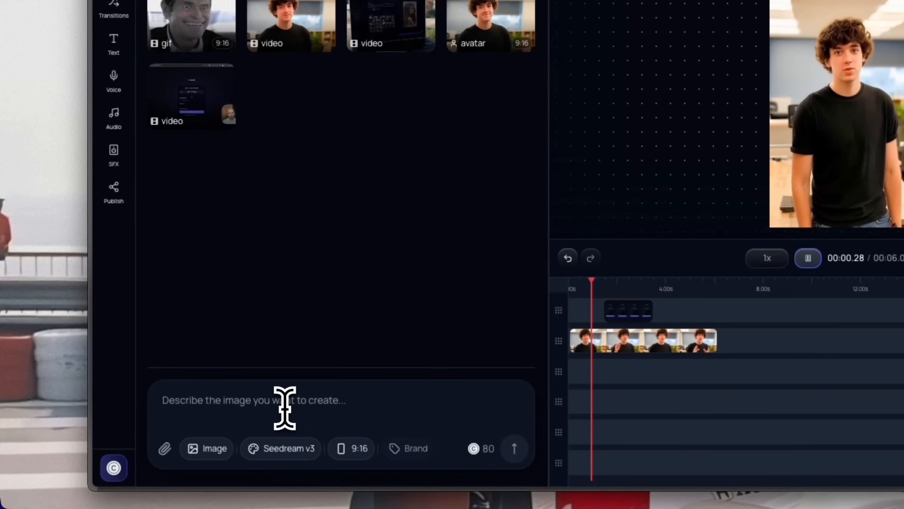
click(284, 408)
text(craz)
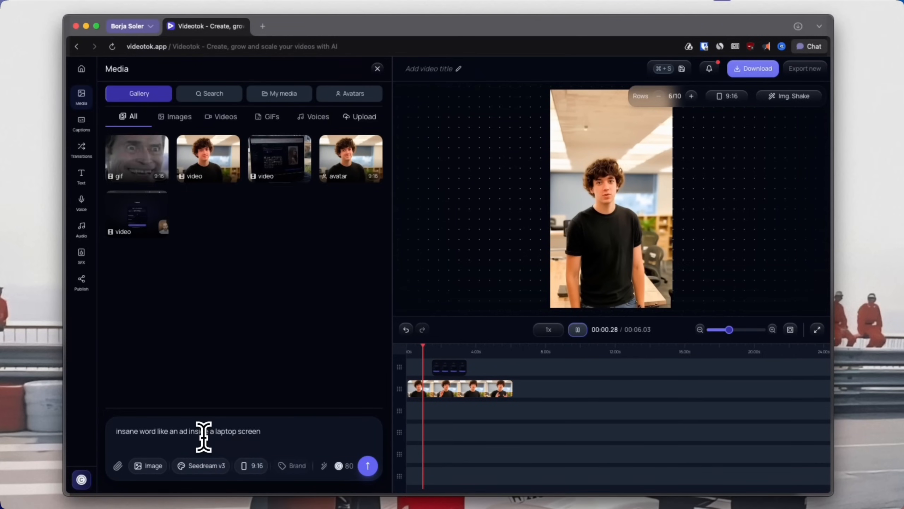
Generate the image with the Qwen Image model in the 16:9 aspect ratio
click(188, 458)
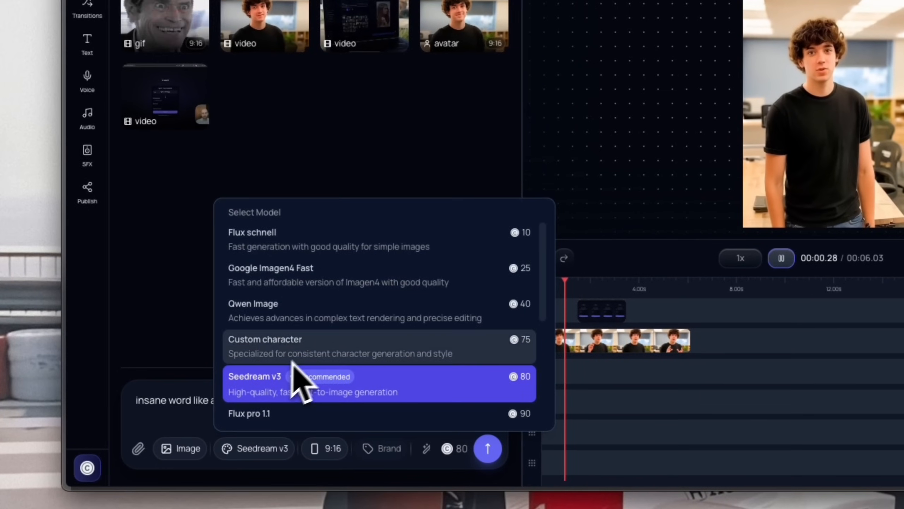
scroll(234, 410, down, 3)
scroll(301, 342, down, 3)
scroll(303, 352, up, 6)
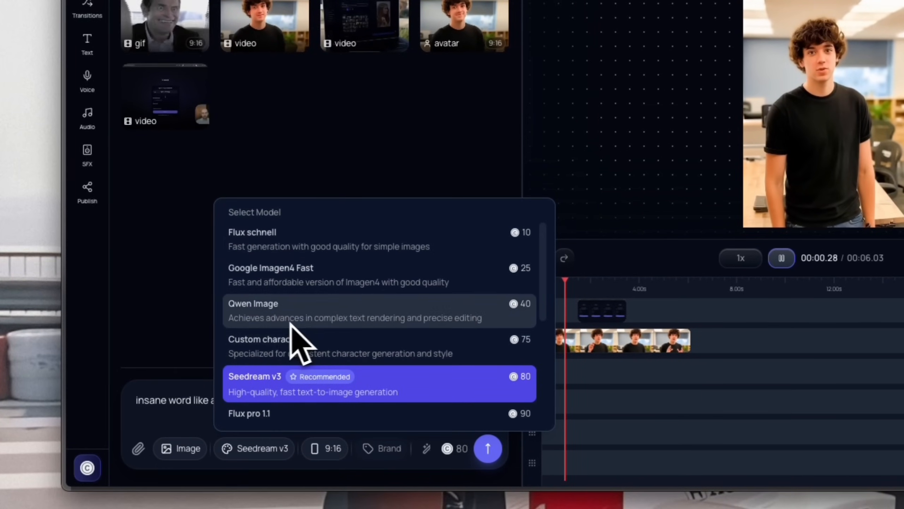
click(307, 313)
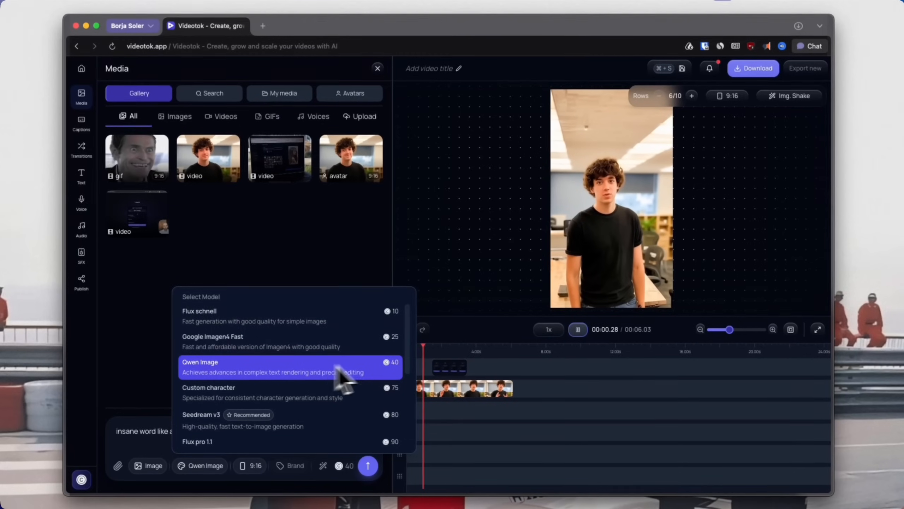
scroll(323, 378, down, 5)
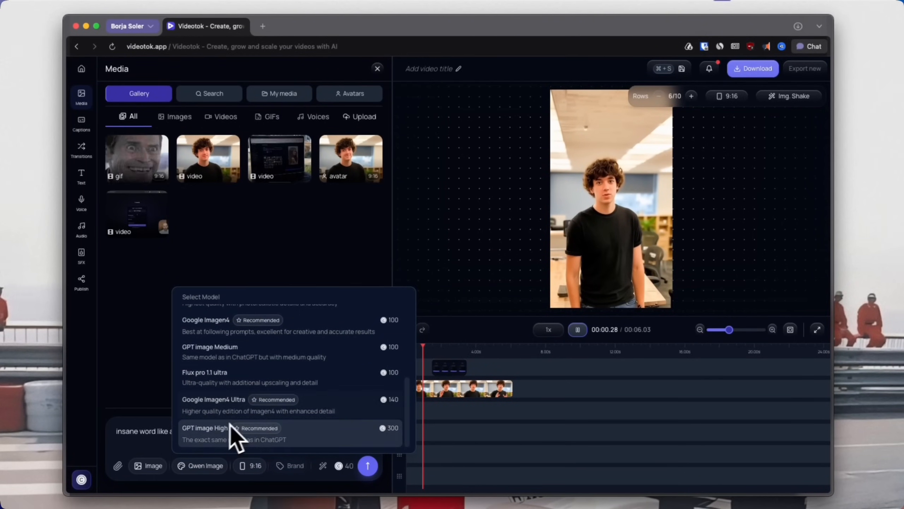
scroll(242, 433, up, 5)
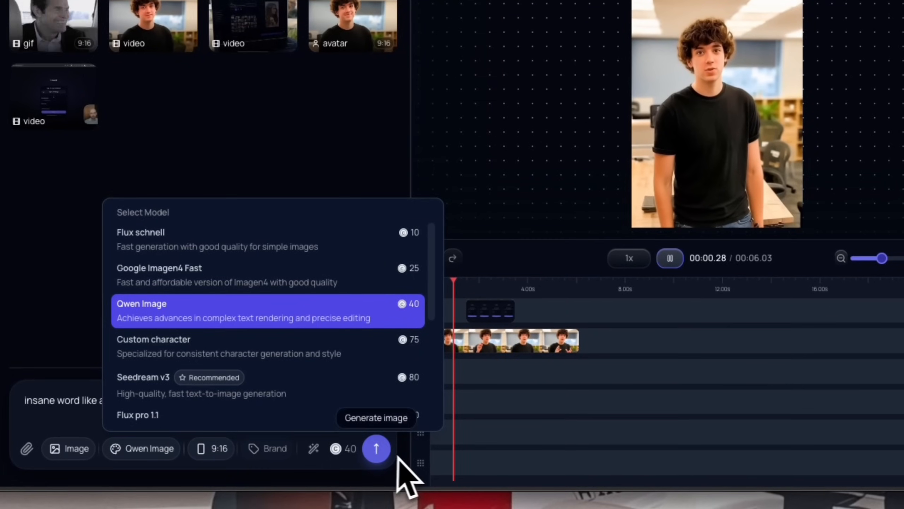
click(211, 449)
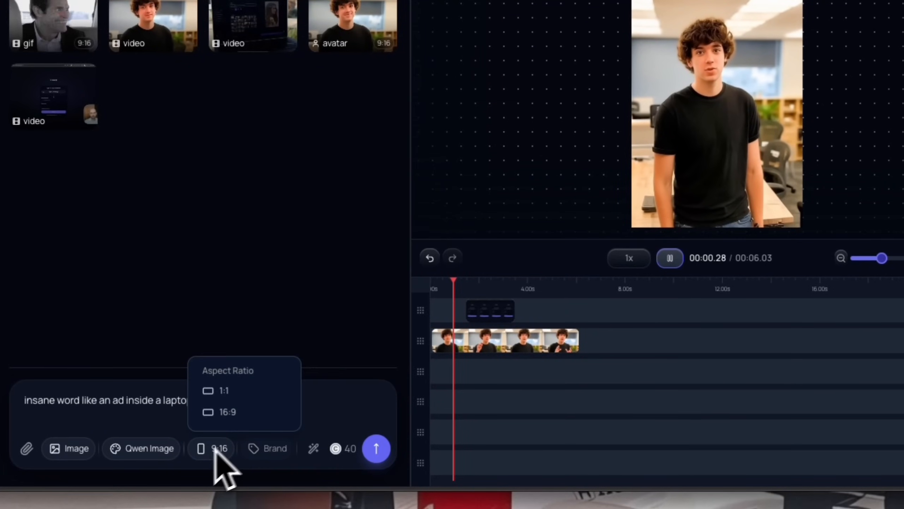
click(377, 449)
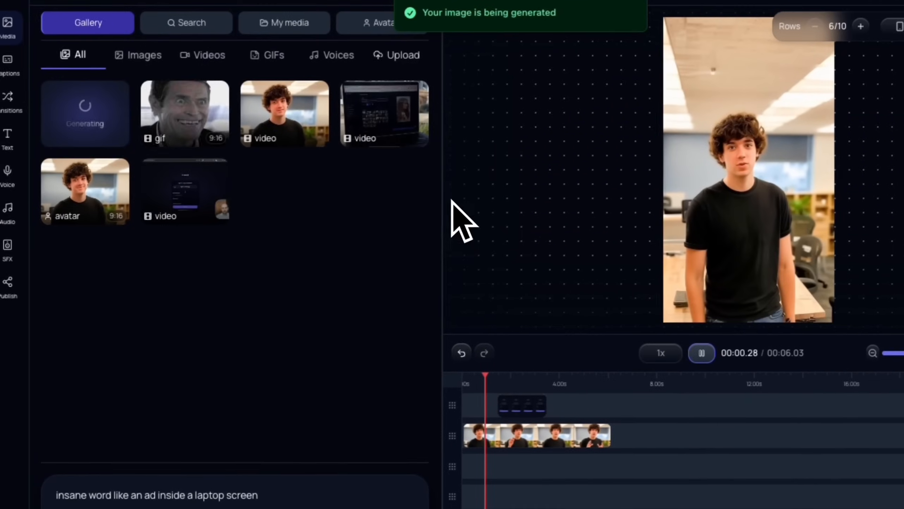
Add the grinning-man GIF so it ends together with the avatar clip, and shrink it to sit over the avatar's torso
drag(182, 126, 586, 414)
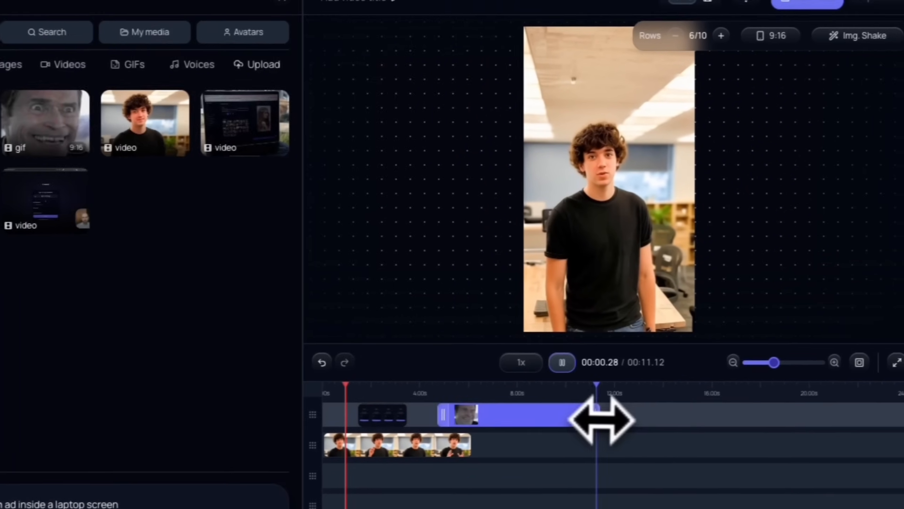
click(562, 407)
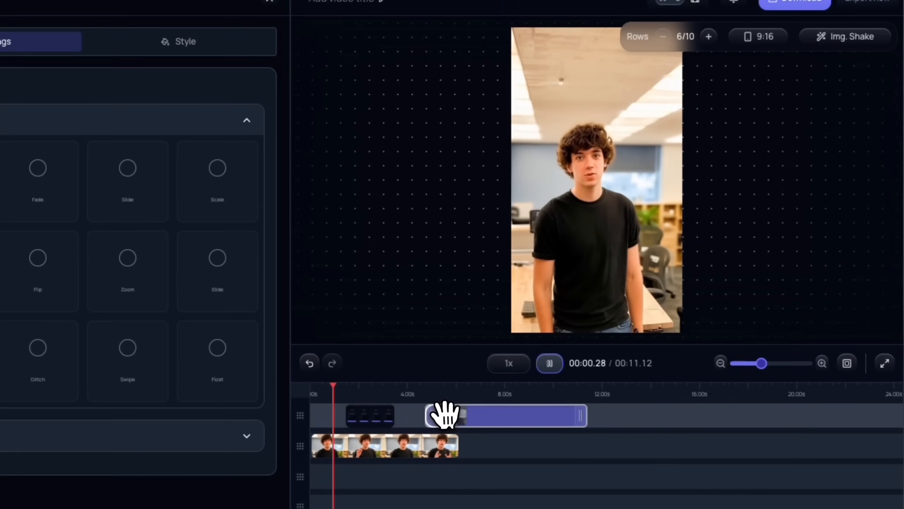
click(438, 416)
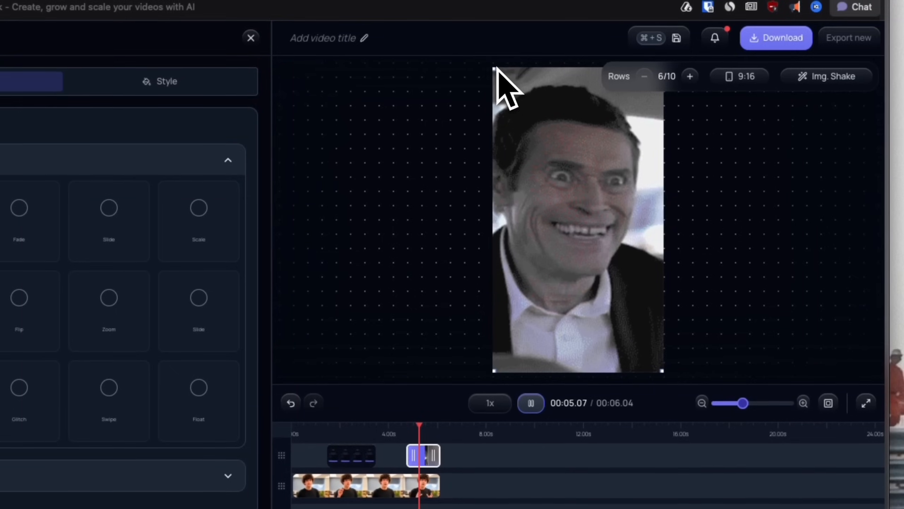
drag(499, 75, 513, 288)
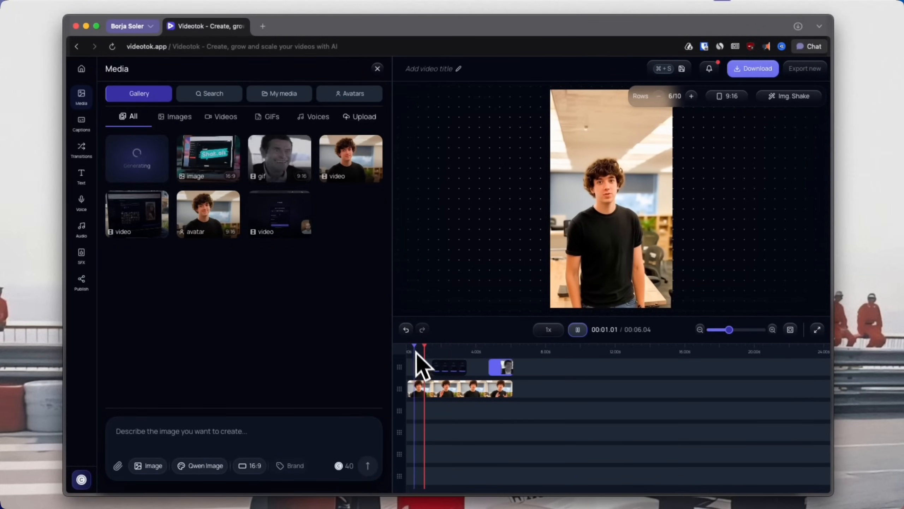
Preview the generated image of a laptop with the word "insane" on its screen
drag(425, 345, 419, 346)
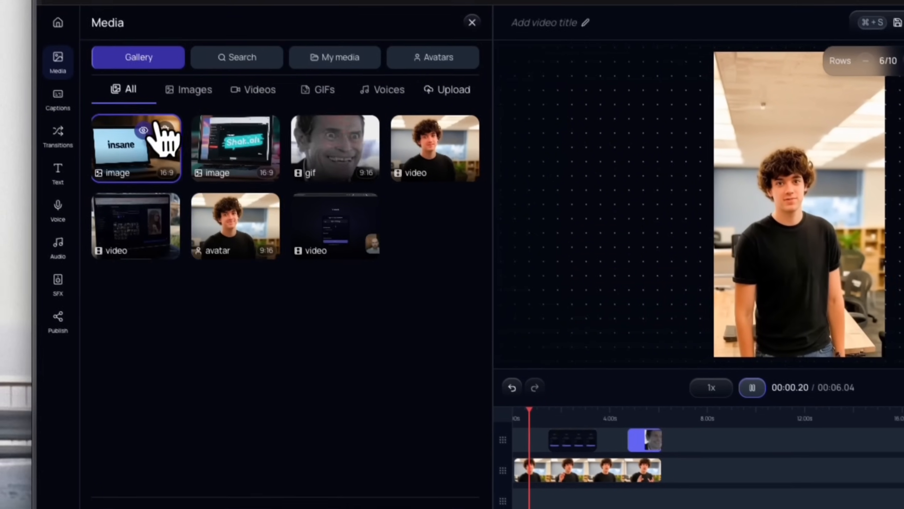
click(114, 83)
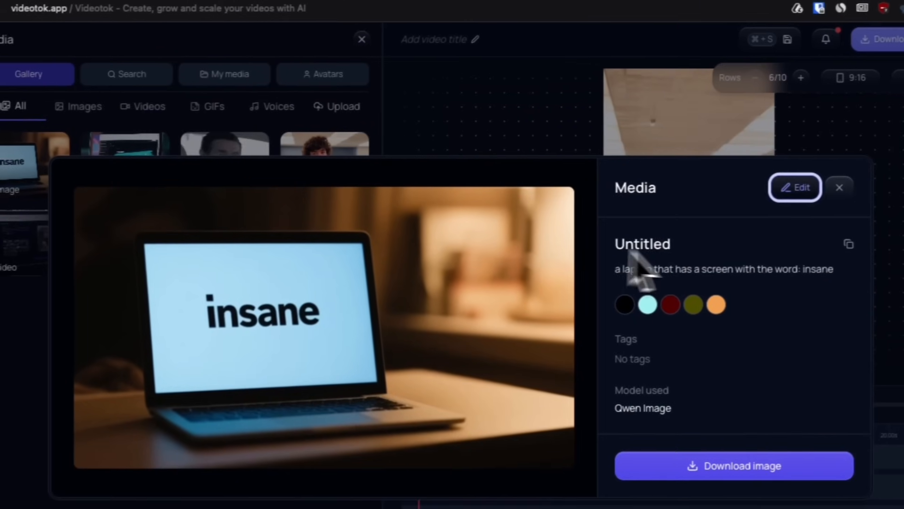
click(841, 186)
Add the laptop image to a track of its own and move that track above the avatar track
drag(156, 182, 631, 480)
drag(587, 442, 558, 459)
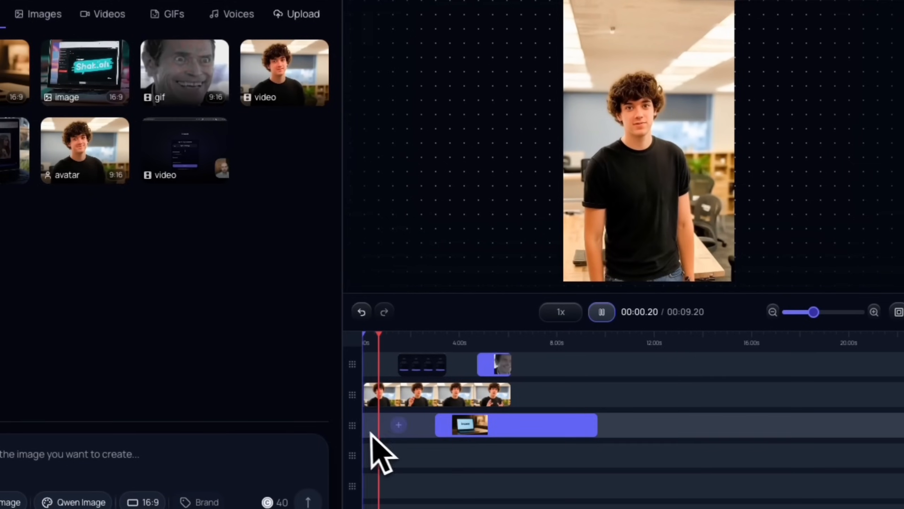
drag(353, 424, 348, 387)
Shrink the laptop image over the avatar's torso and trim its clip to fit between the screen recording and the GIF
click(541, 395)
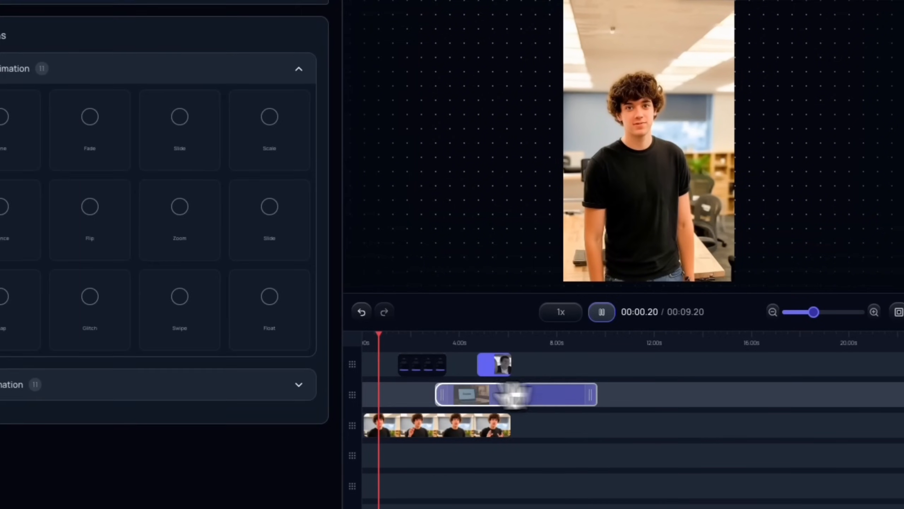
click(460, 344)
click(456, 390)
drag(497, 50, 544, 281)
drag(570, 326, 588, 285)
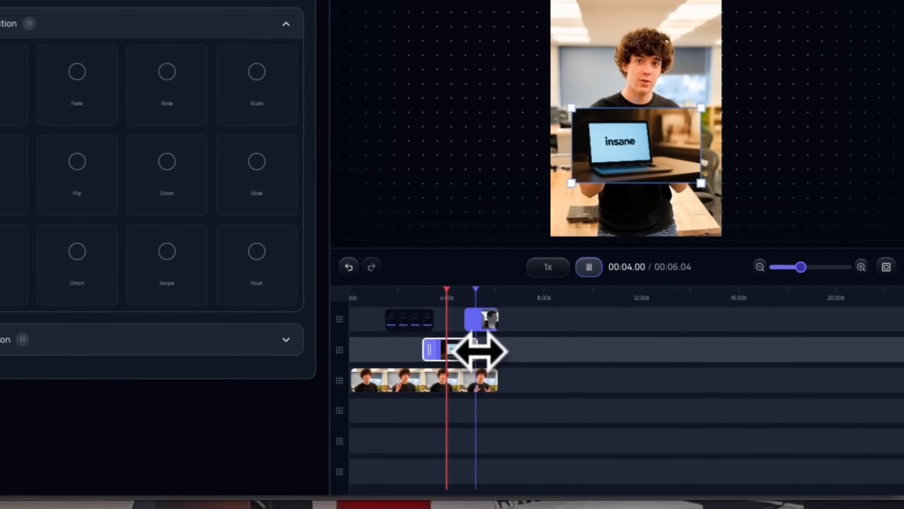
drag(478, 351, 464, 347)
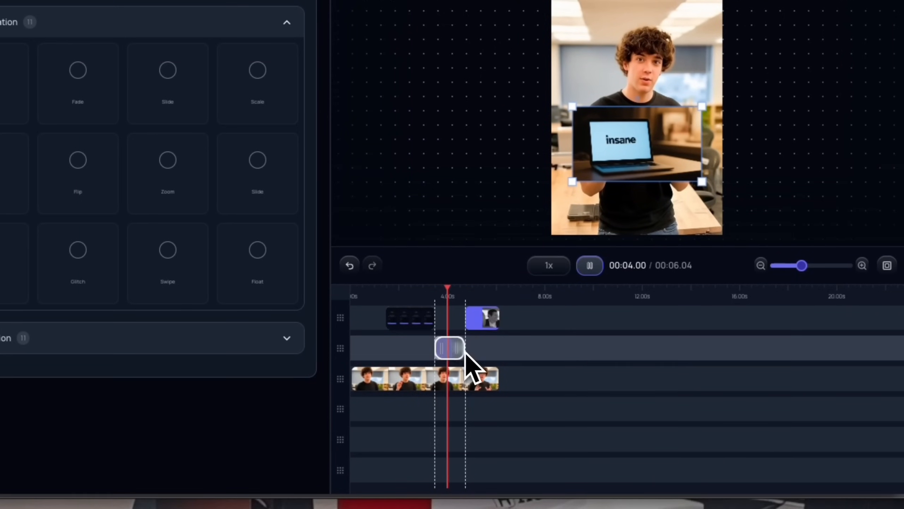
drag(465, 351, 465, 350)
Play back the avatar clip, check its laptop and GIF overlays, and browse the available avatars
click(368, 298)
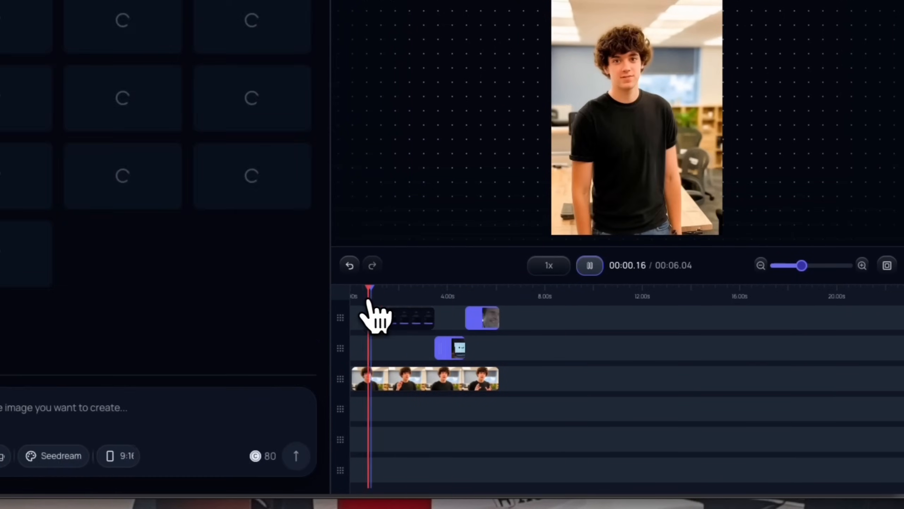
click(590, 267)
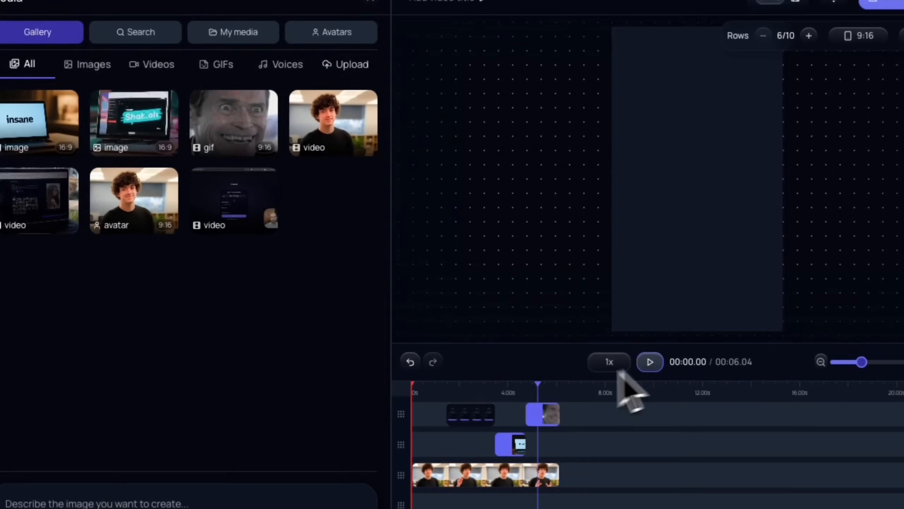
drag(454, 387, 521, 391)
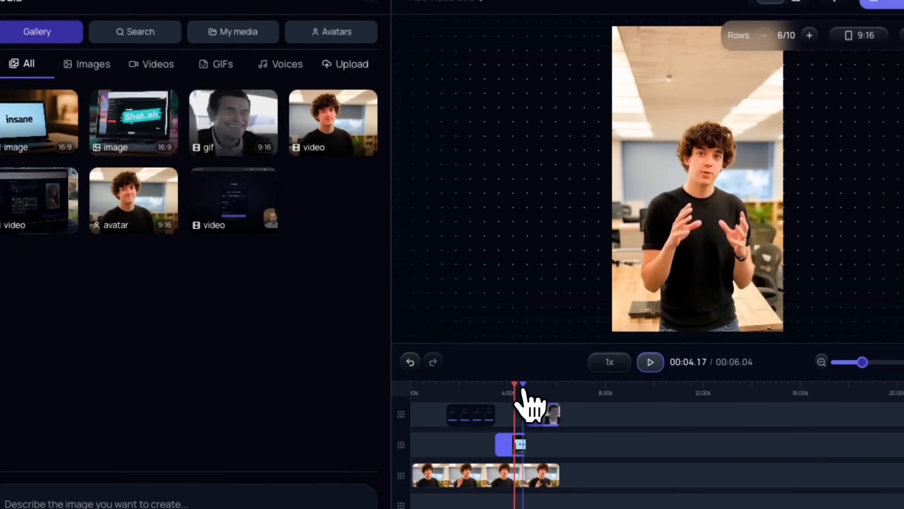
click(539, 389)
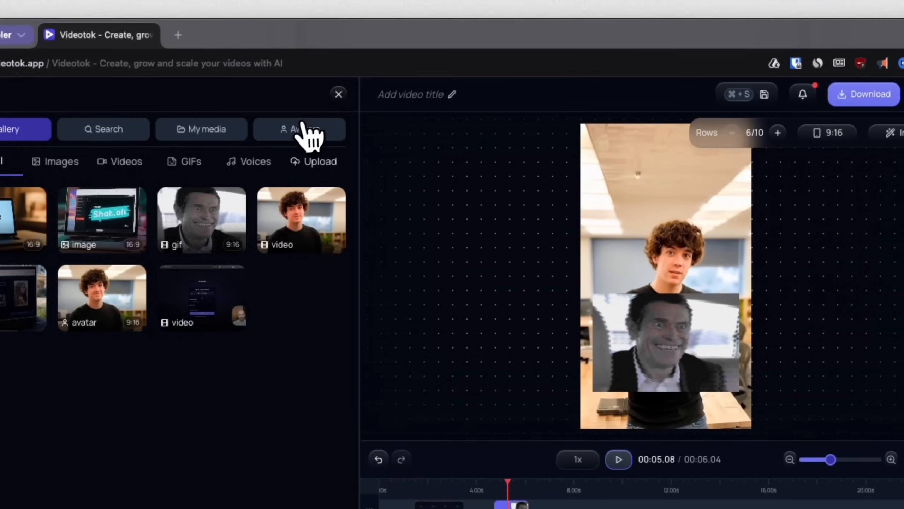
click(331, 33)
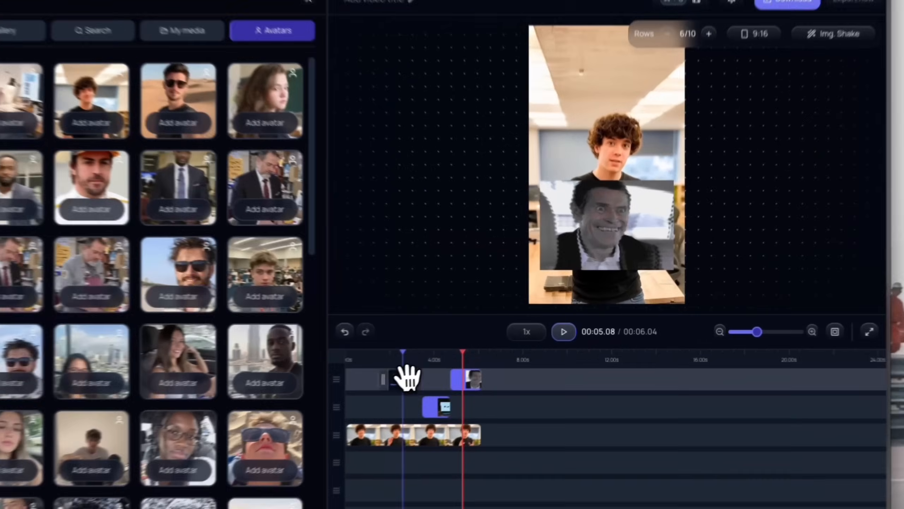
Move the screen recording directly after the avatar clip on the same track and extend it to end at 12.29 on the timeline
drag(451, 368, 531, 412)
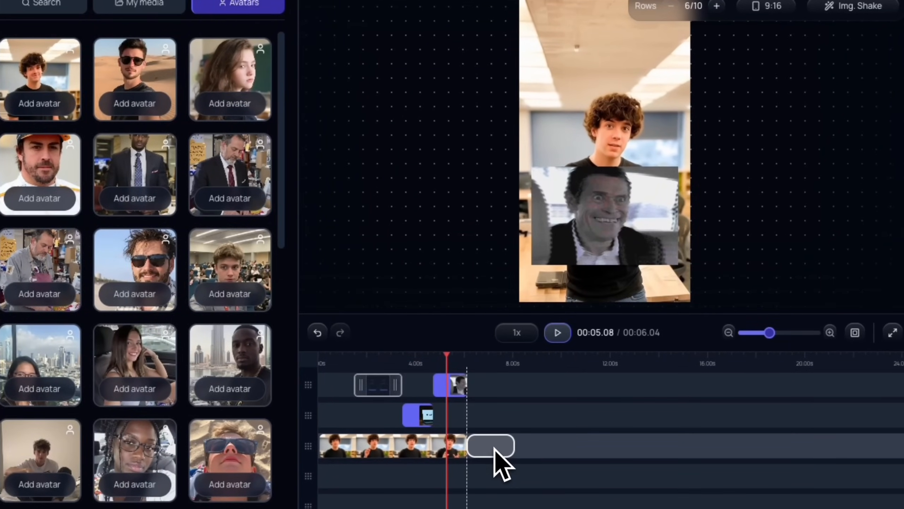
drag(630, 452, 629, 452)
Enlarge the screen recording so that it fills the whole 9:16 frame
click(503, 365)
drag(534, 179, 471, 57)
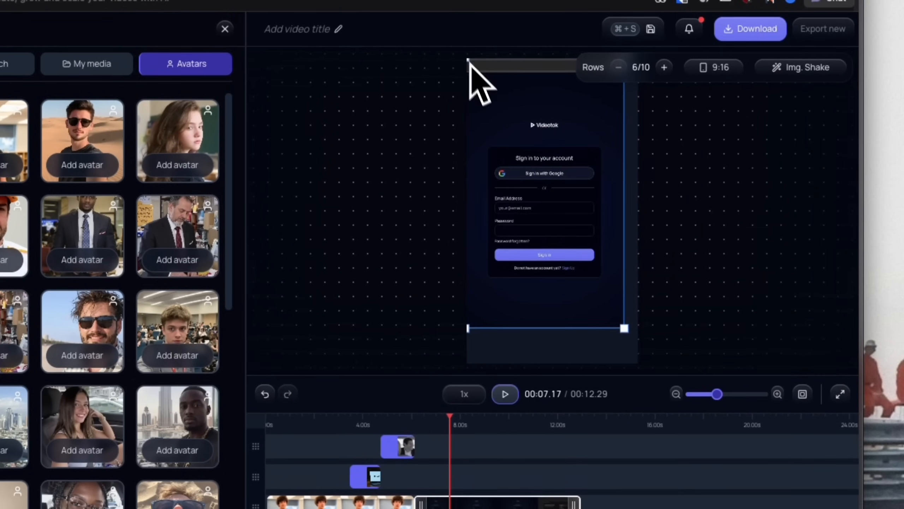
drag(625, 328, 634, 370)
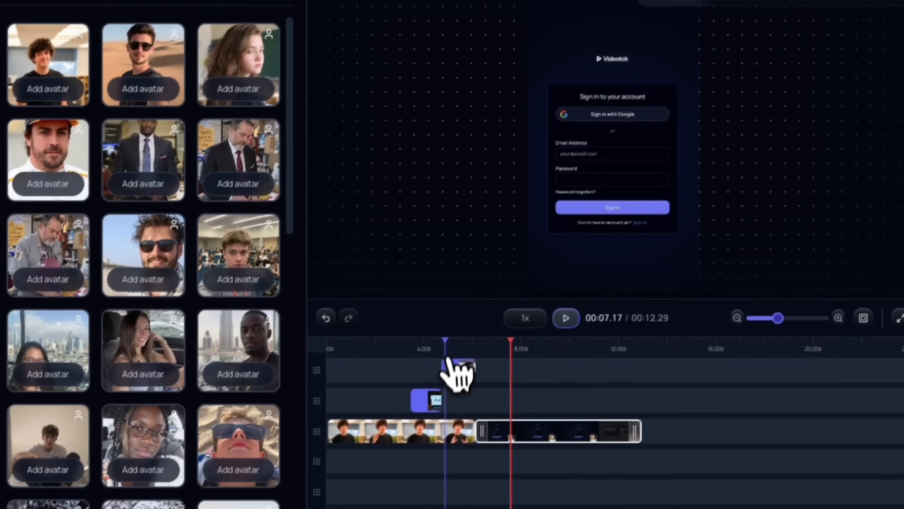
Check the frames at the GIF overlay, within the screen recording and at the end of the timeline
click(386, 422)
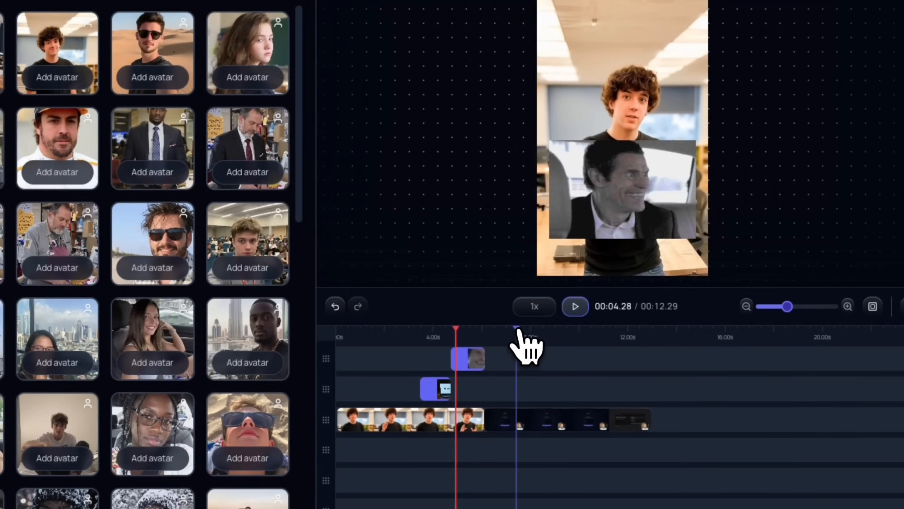
click(518, 346)
click(662, 335)
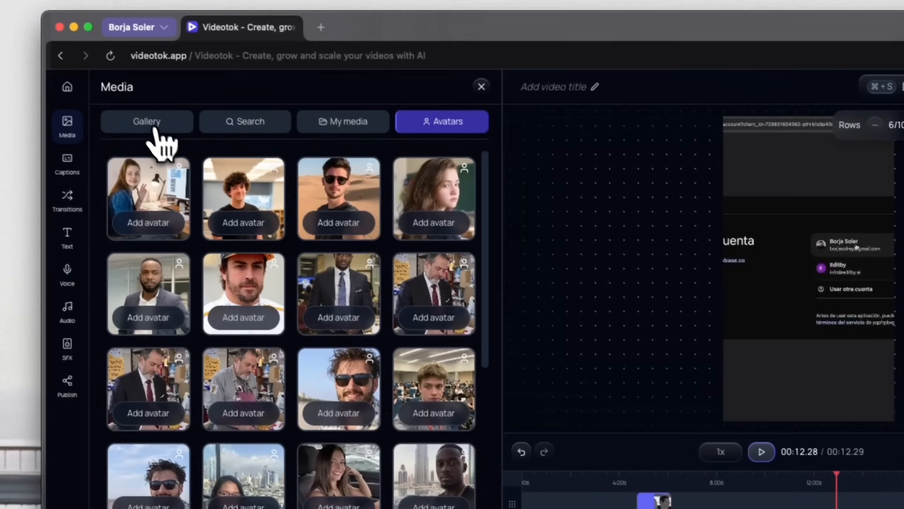
Add the talking-avatar video from the gallery directly after the screen recording on the same track
click(156, 130)
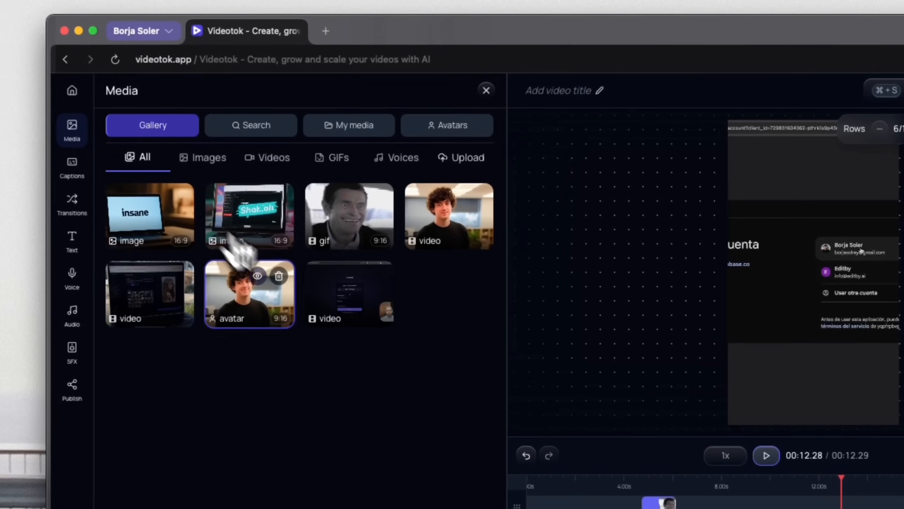
drag(414, 253, 878, 508)
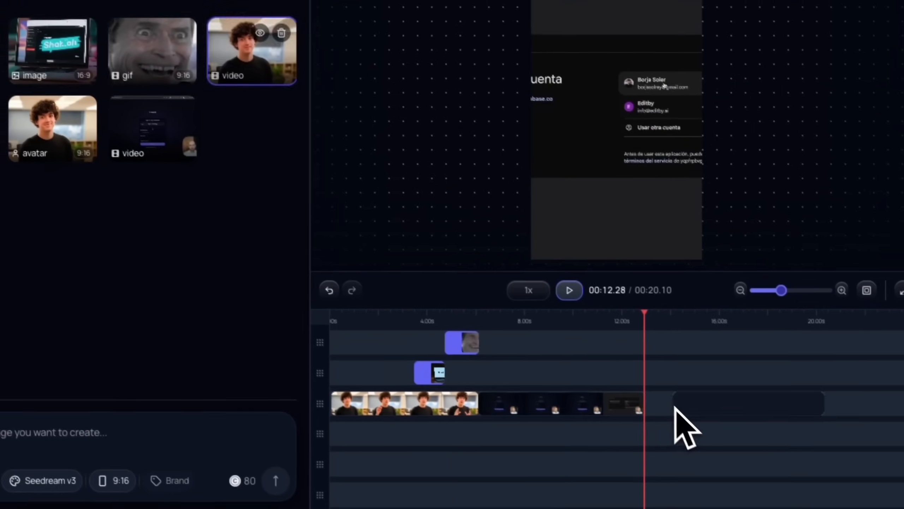
drag(676, 408, 696, 404)
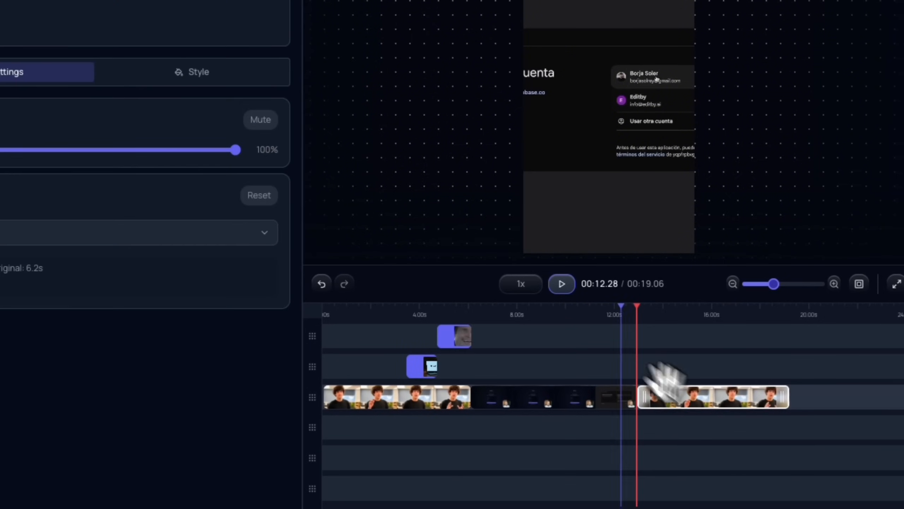
Review the full sequence from the first avatar clip through the screen recording to the closing avatar clip
click(388, 315)
click(559, 315)
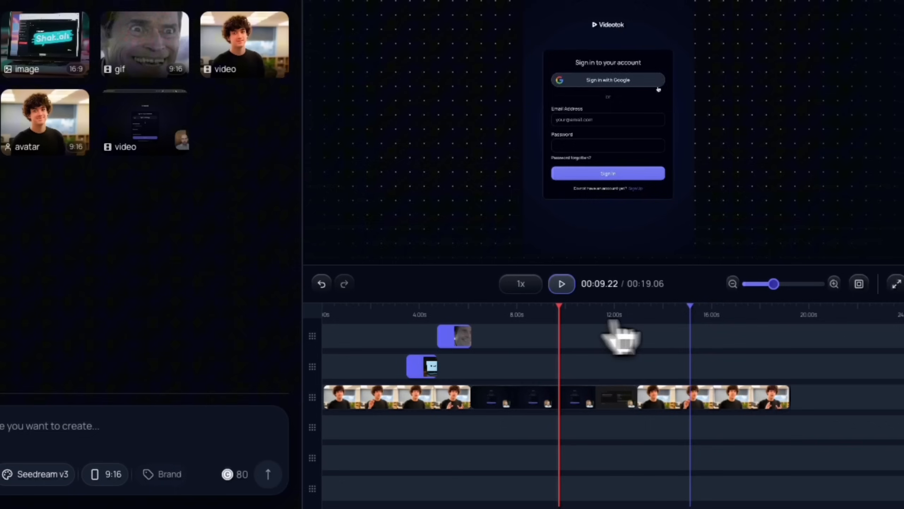
click(718, 320)
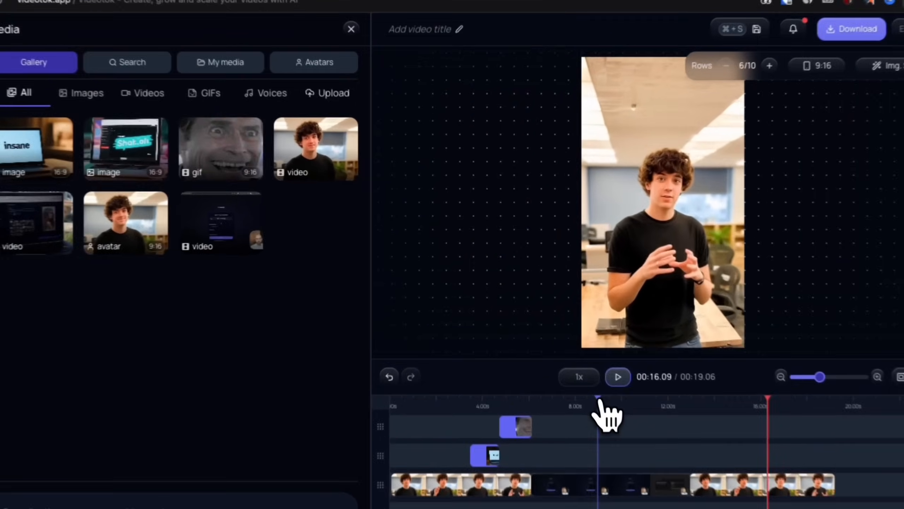
click(563, 348)
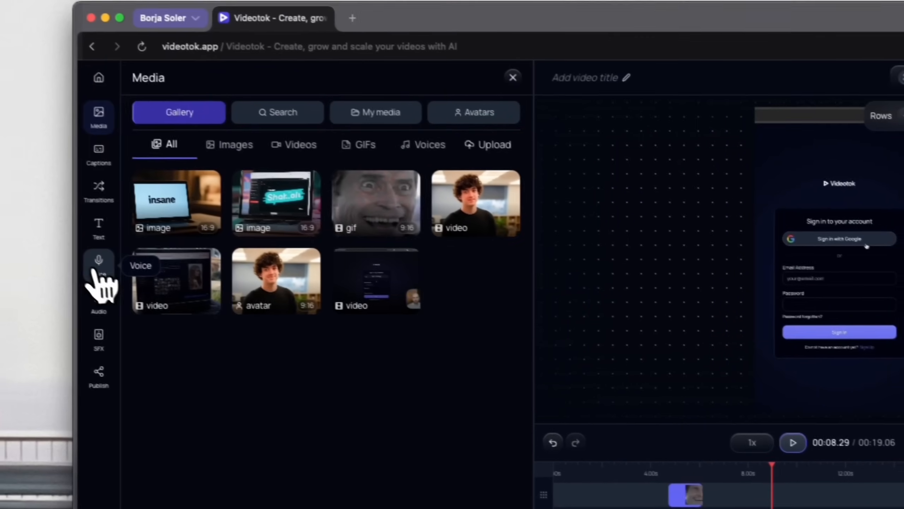
Search the voices for "anto" and select Antoni (male, young) for a new generated voice track
click(97, 266)
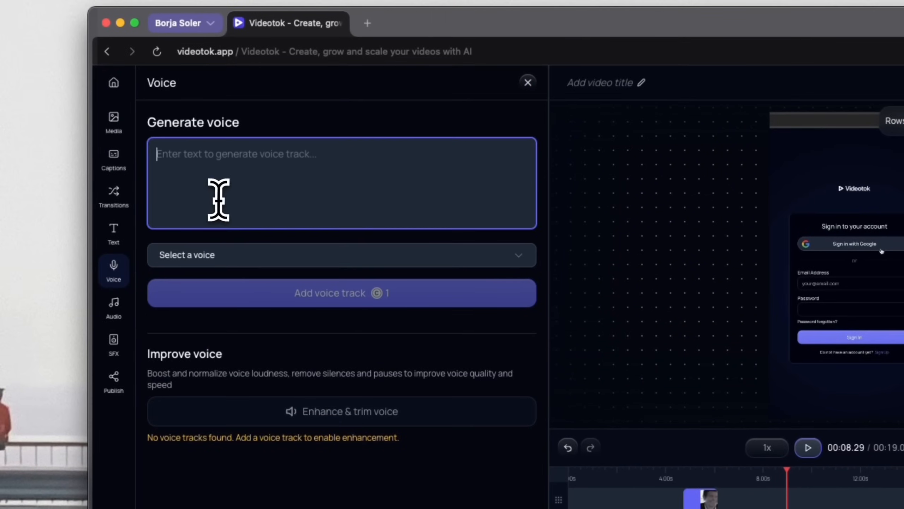
click(218, 259)
text(ando)
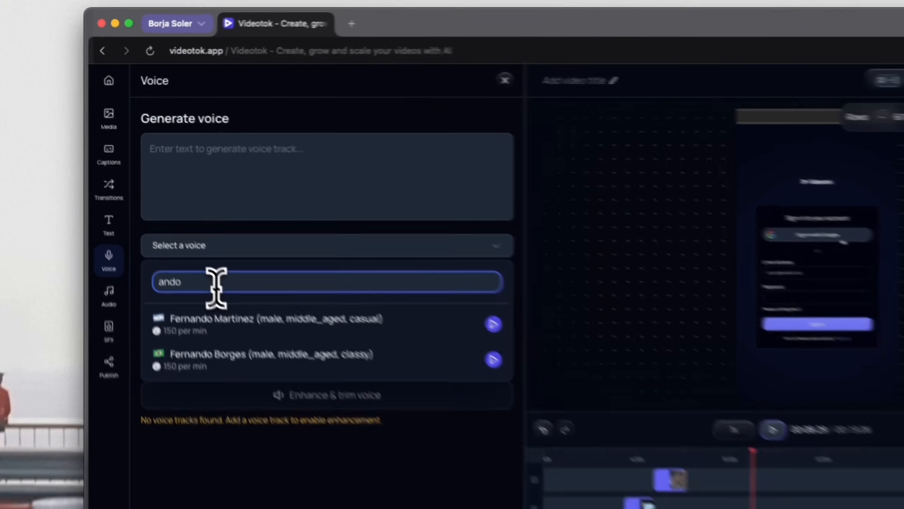
key(BackSpace)
key(BackSpace)
text(t)
text(o)
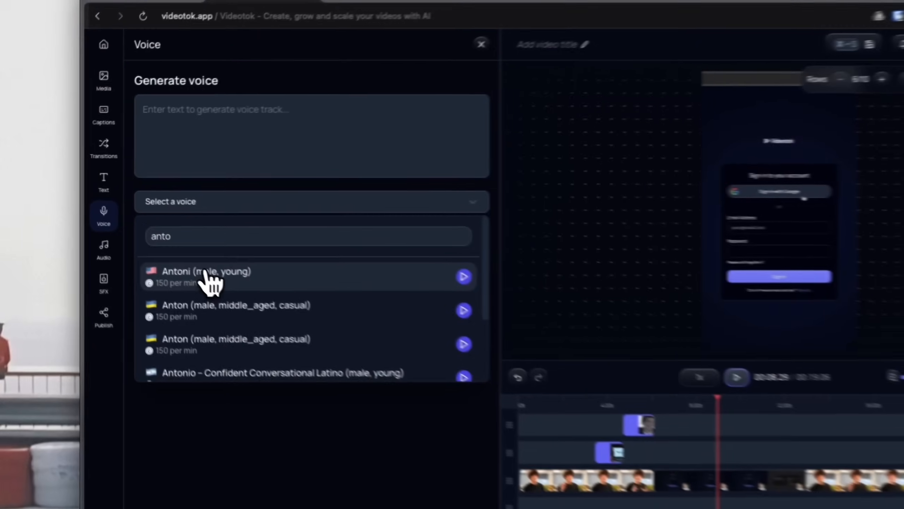
click(167, 249)
Generate and add a voice track with the script "Videotok dot app is the best platform to create ads for your products with avatars"
click(165, 145)
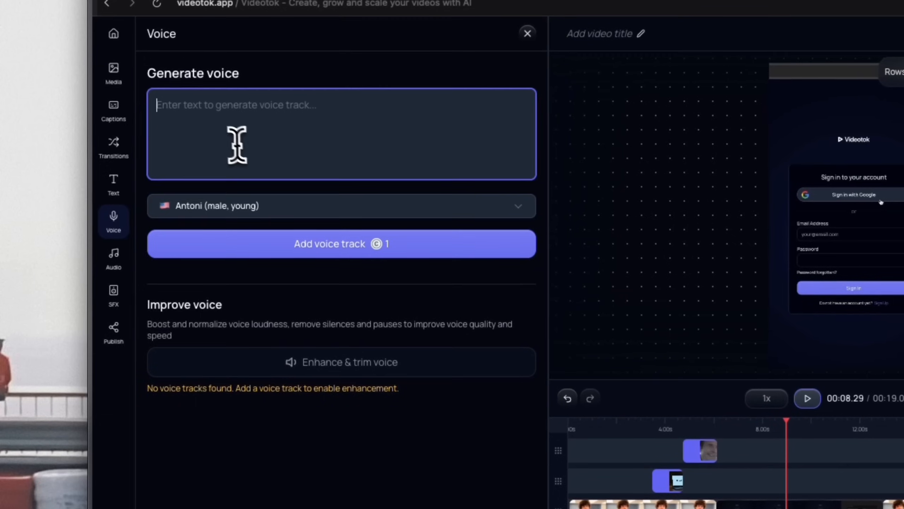
text(Videotok dot app is the best platform to create ads for your products w)
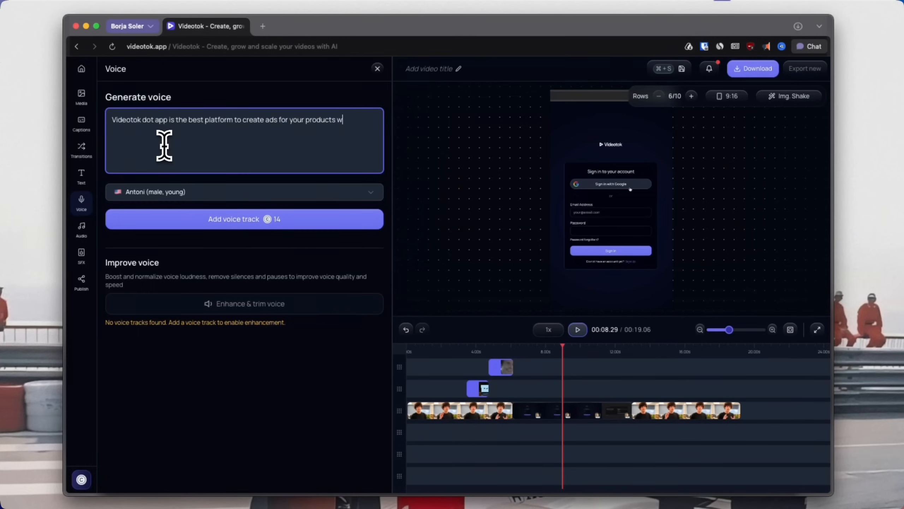
click(177, 218)
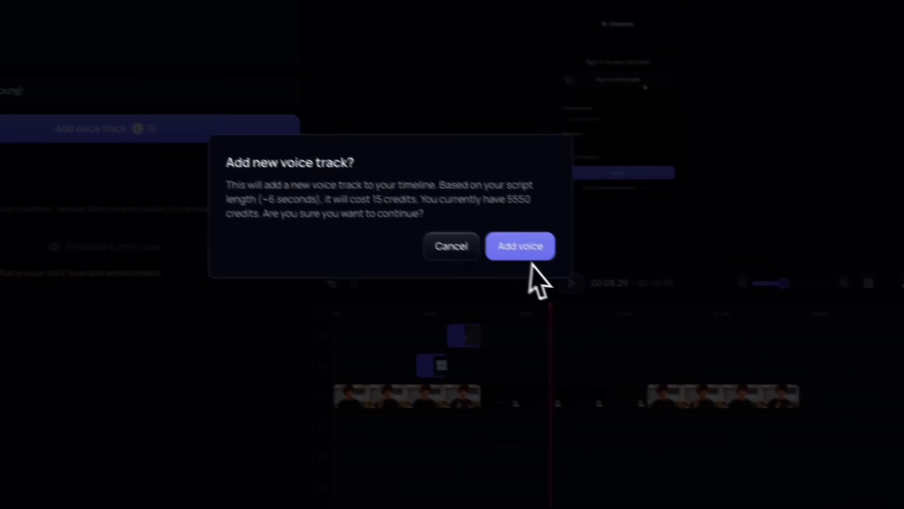
click(542, 303)
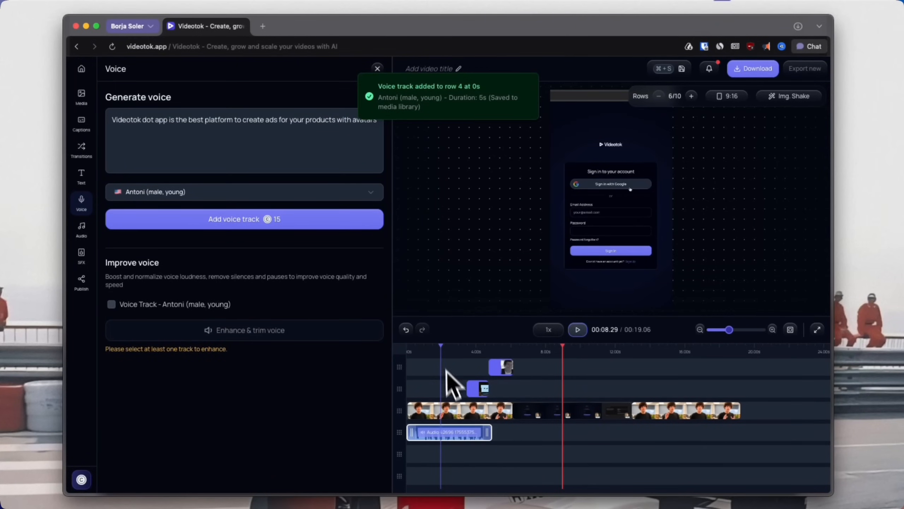
Move the voice track along its row so that it starts together with the screen recording
drag(447, 432, 549, 432)
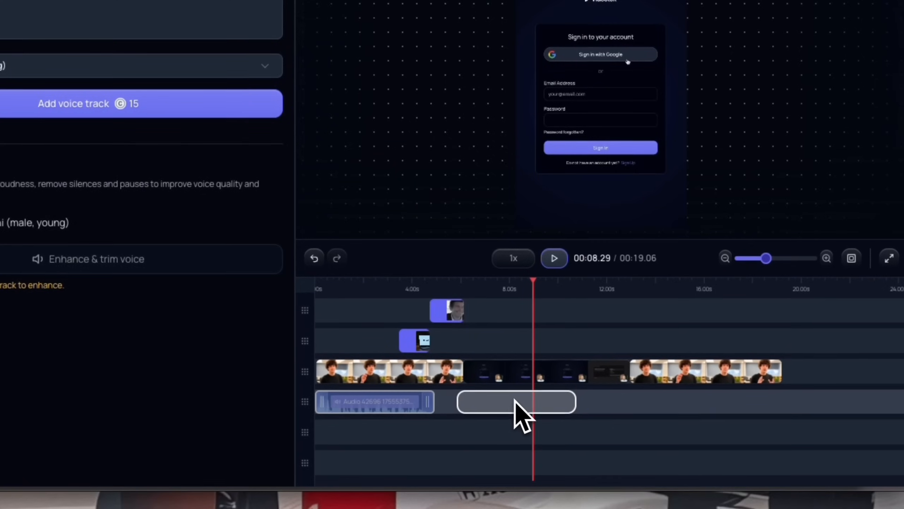
drag(514, 399, 523, 400)
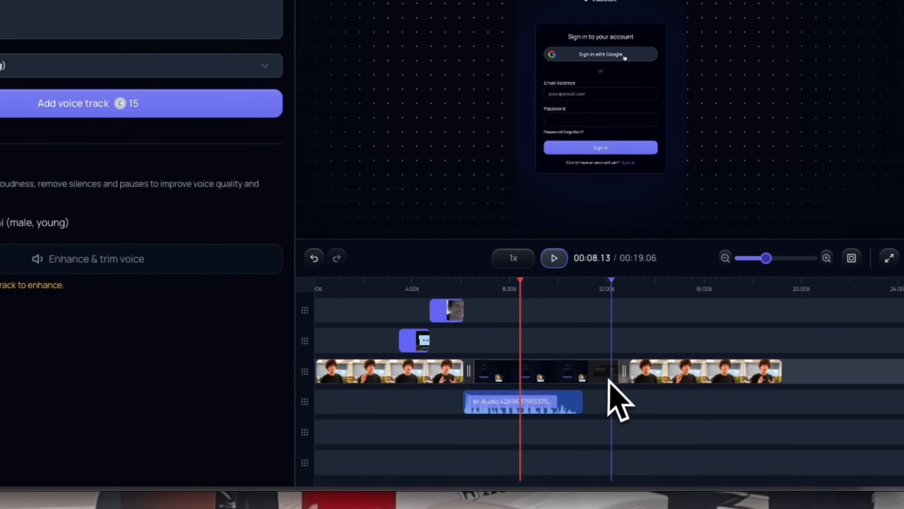
Trim the end of the screen recording to the end of the voice track and move the closing avatar clip directly against it
click(576, 373)
drag(577, 376, 580, 376)
drag(674, 381, 627, 381)
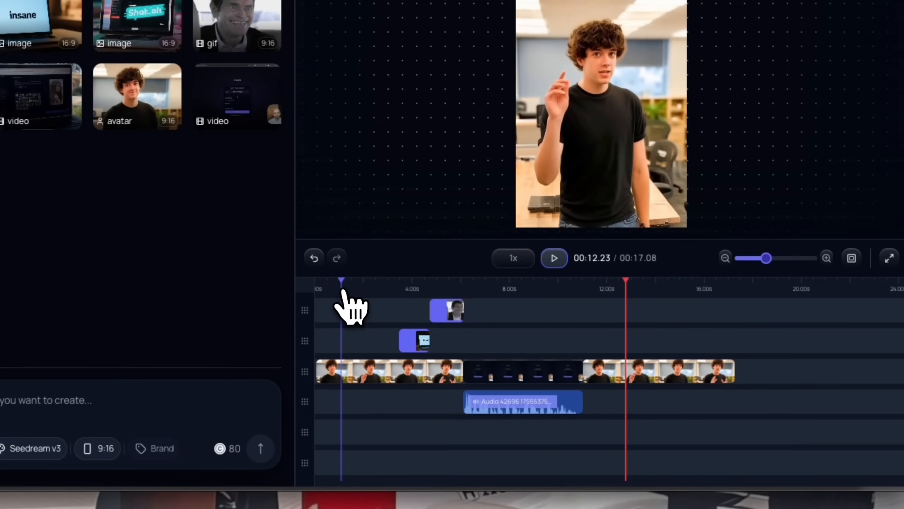
Play back the sequence around the overlays and check the avatar clips, the screen recording and the voice track beneath it
click(508, 286)
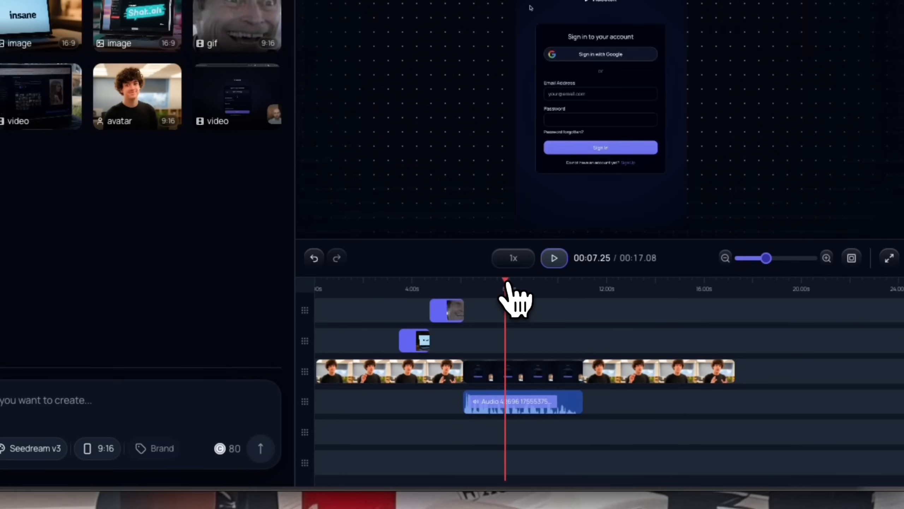
click(381, 286)
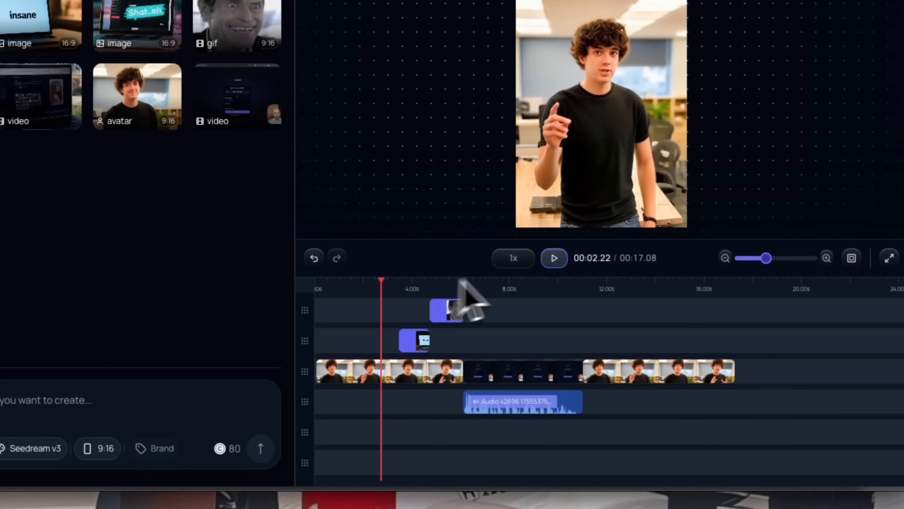
click(554, 258)
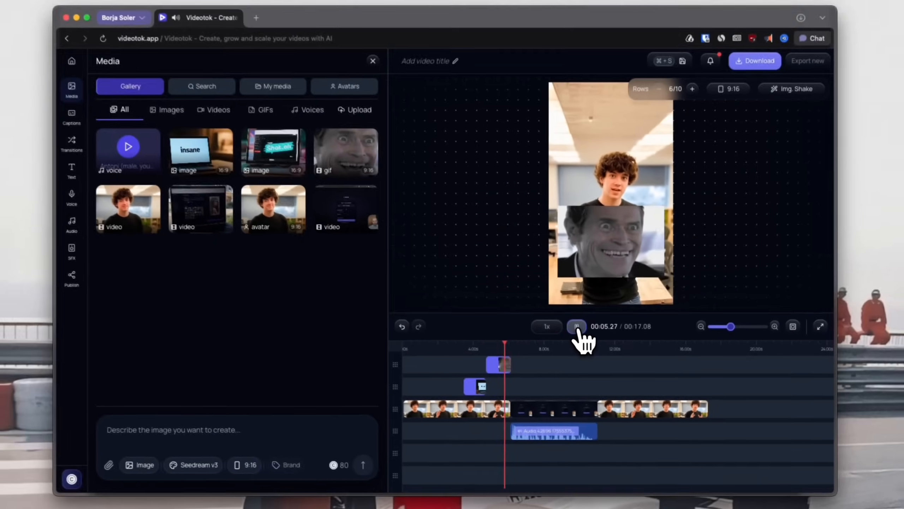
click(577, 326)
click(464, 347)
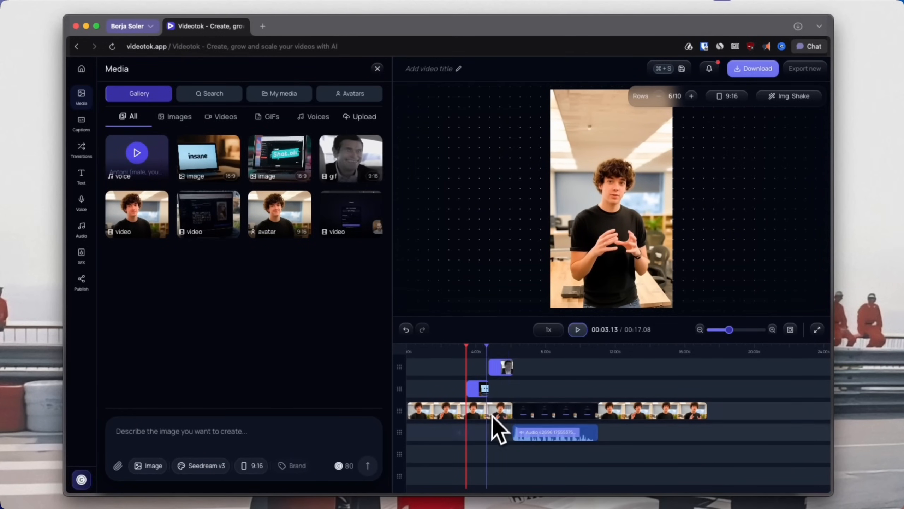
click(534, 431)
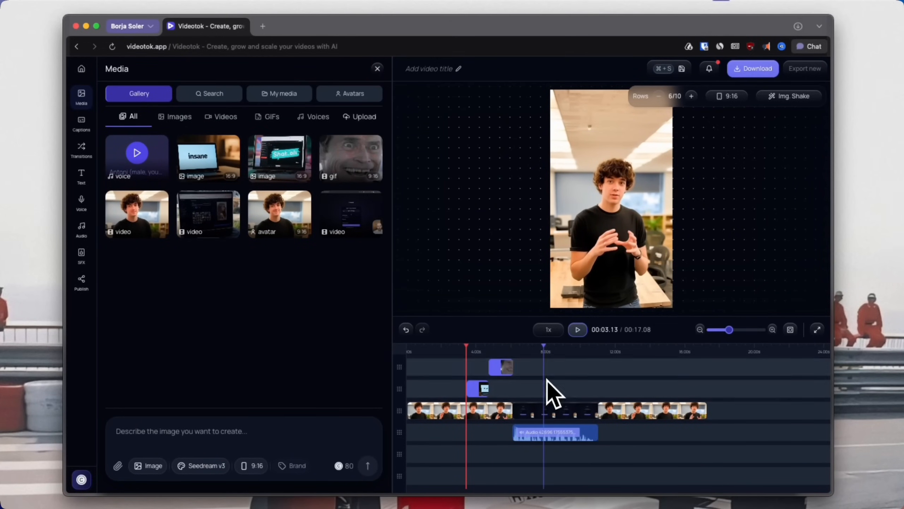
click(661, 413)
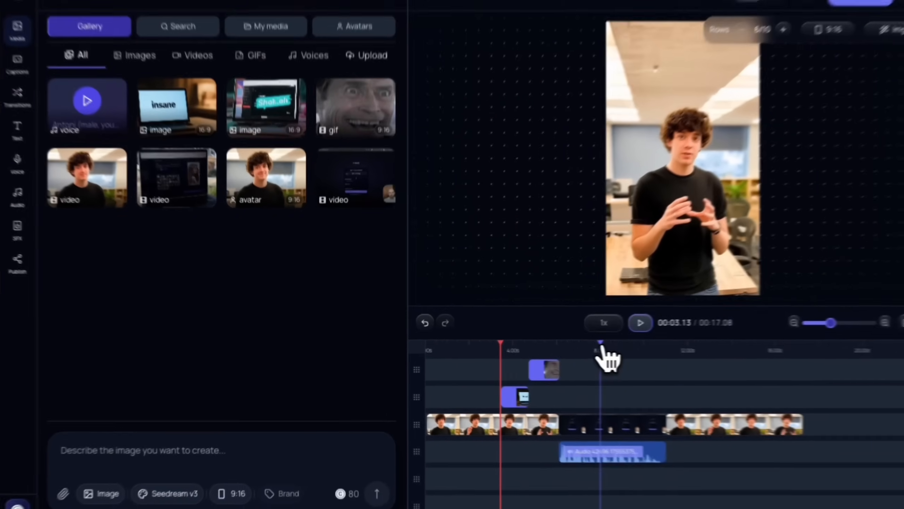
click(546, 351)
Place the playhead at about 1 second in the first avatar clip and open the text overlay styles
click(468, 344)
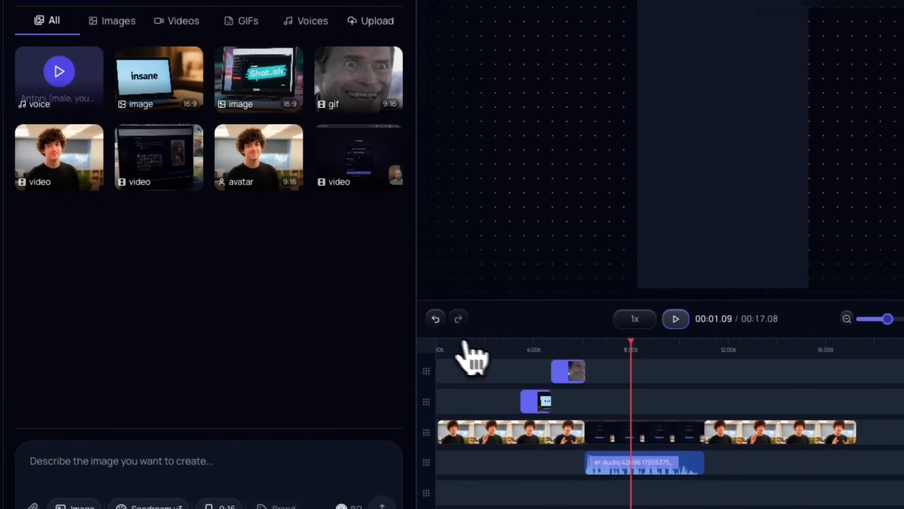
click(101, 156)
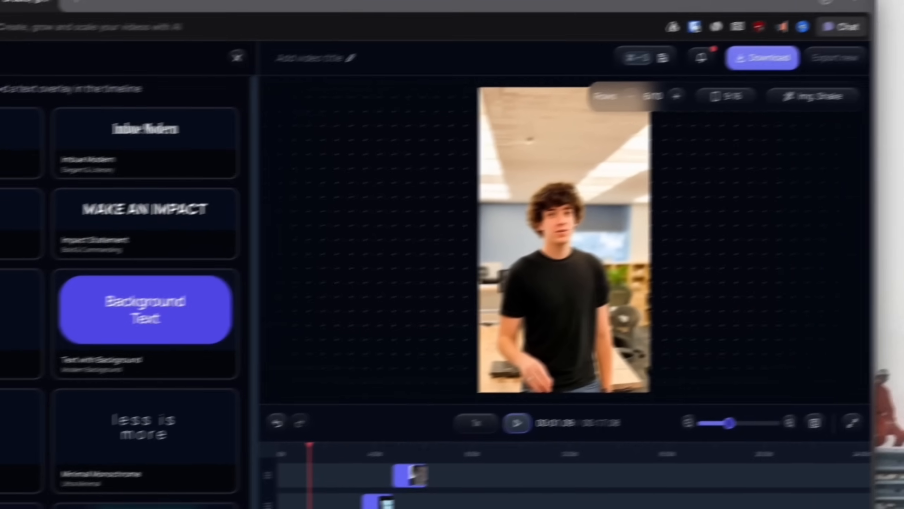